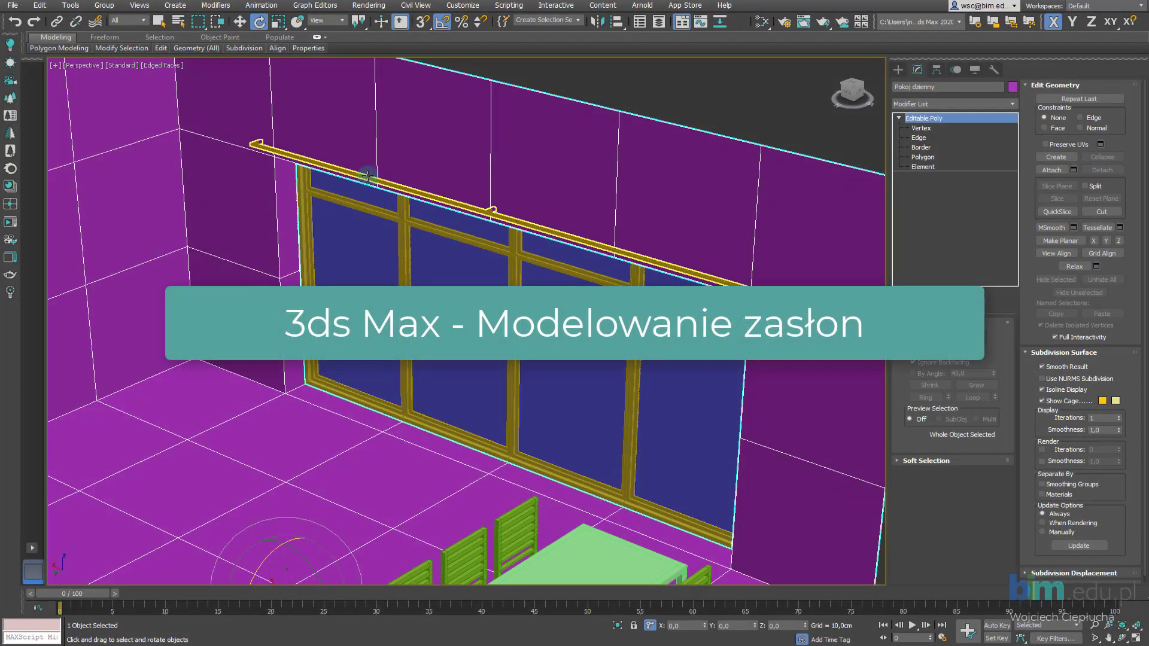
Select the Karnisz curtain rod and orbit the view around it toward the window wall
{"action": "left_click", "coordinate": [539, 222]}
{"action": "mouse_move", "coordinate": [539, 222]}
{"action": "middle_mouse_down", "text": "alt"}
{"action": "mouse_move", "coordinate": [536, 249]}
{"action": "mouse_move", "coordinate": [470, 221]}
{"action": "mouse_move", "coordinate": [387, 372]}
{"action": "mouse_move", "coordinate": [234, 357]}
{"action": "middle_mouse_up", "text": "alt"}
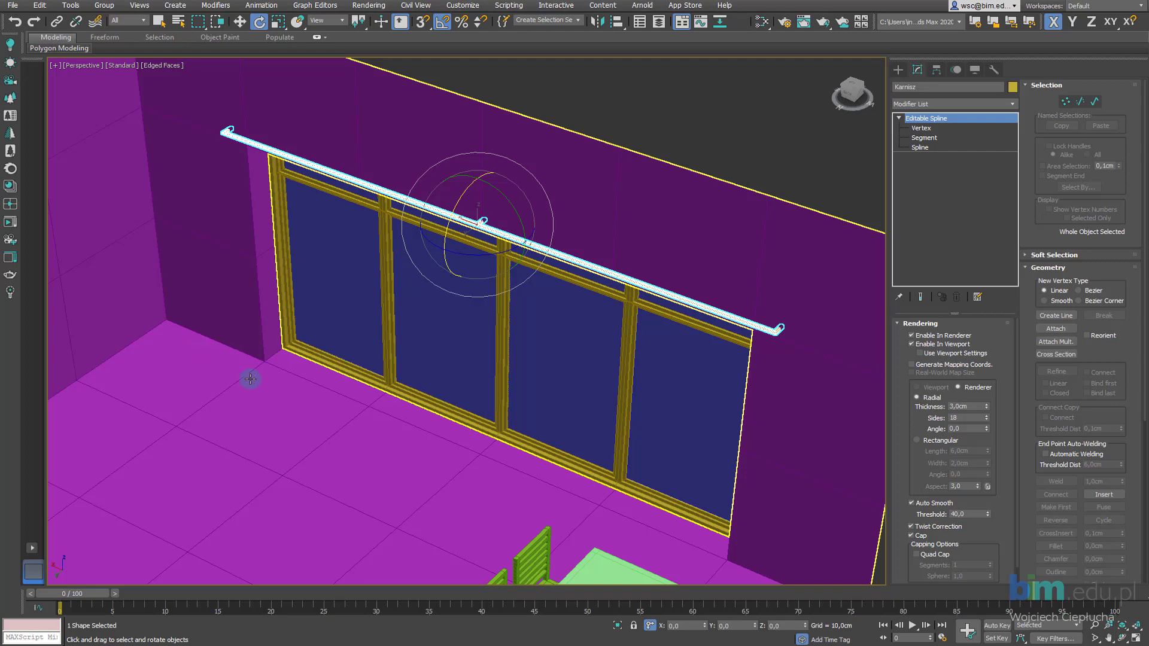
{"action": "middle_click_drag", "start_coordinate": [361, 433], "coordinate": [387, 449], "text": "alt"}
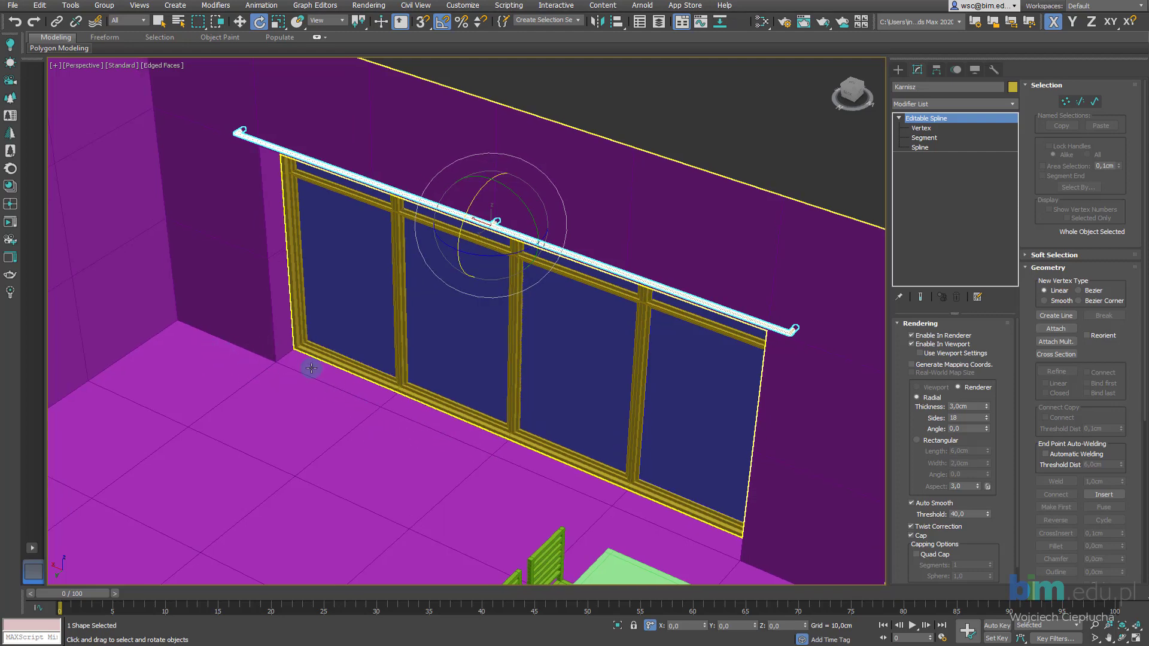
{"action": "mouse_move", "coordinate": [390, 110]}
{"action": "middle_mouse_down", "text": "alt"}
{"action": "mouse_move", "coordinate": [287, 268]}
{"action": "mouse_move", "coordinate": [490, 257]}
{"action": "mouse_move", "coordinate": [451, 264]}
{"action": "middle_mouse_up", "text": "alt"}
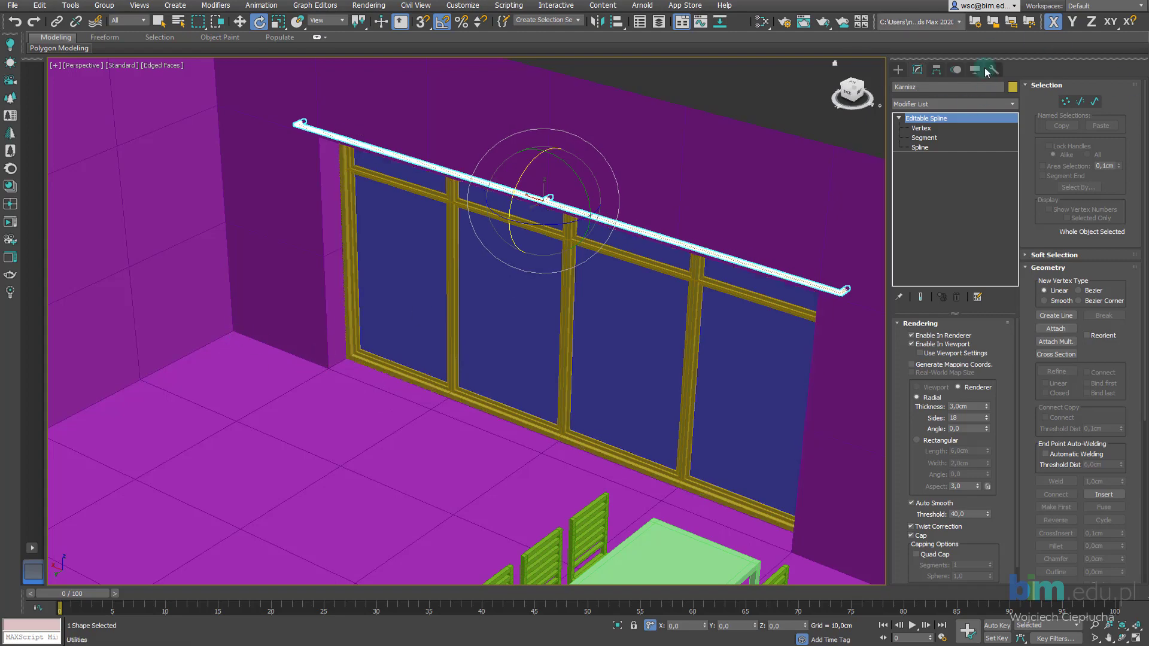
Activate the Line tool under Create > Shapes with the Splines category kept
{"action": "left_click", "coordinate": [900, 70]}
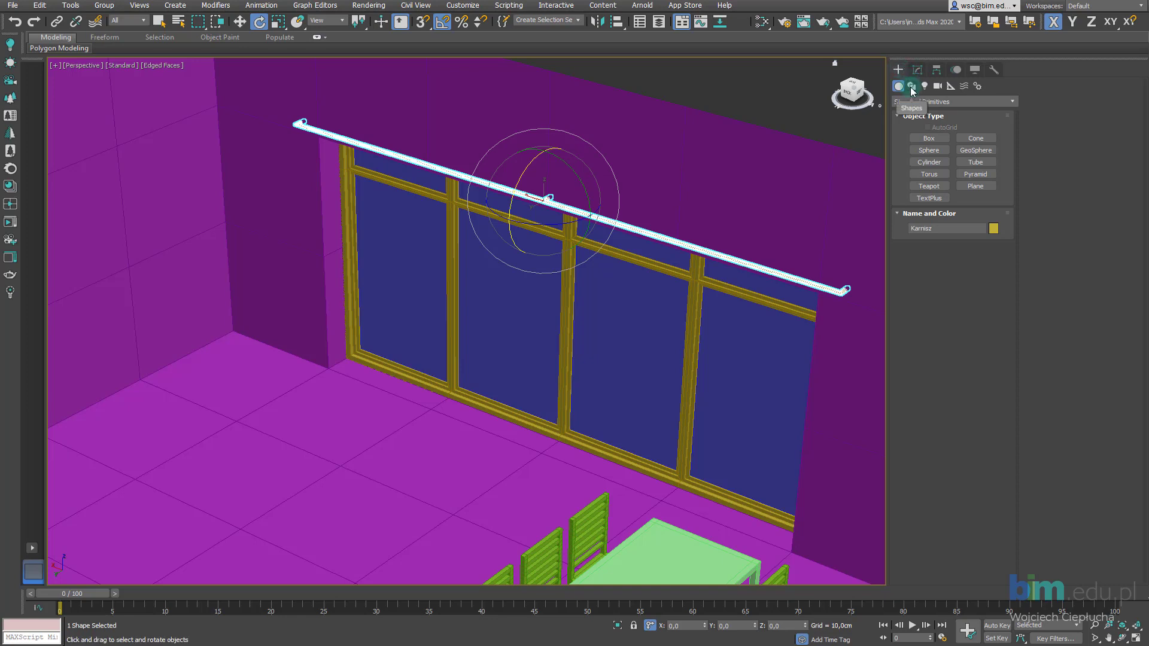
{"action": "left_click", "coordinate": [912, 87]}
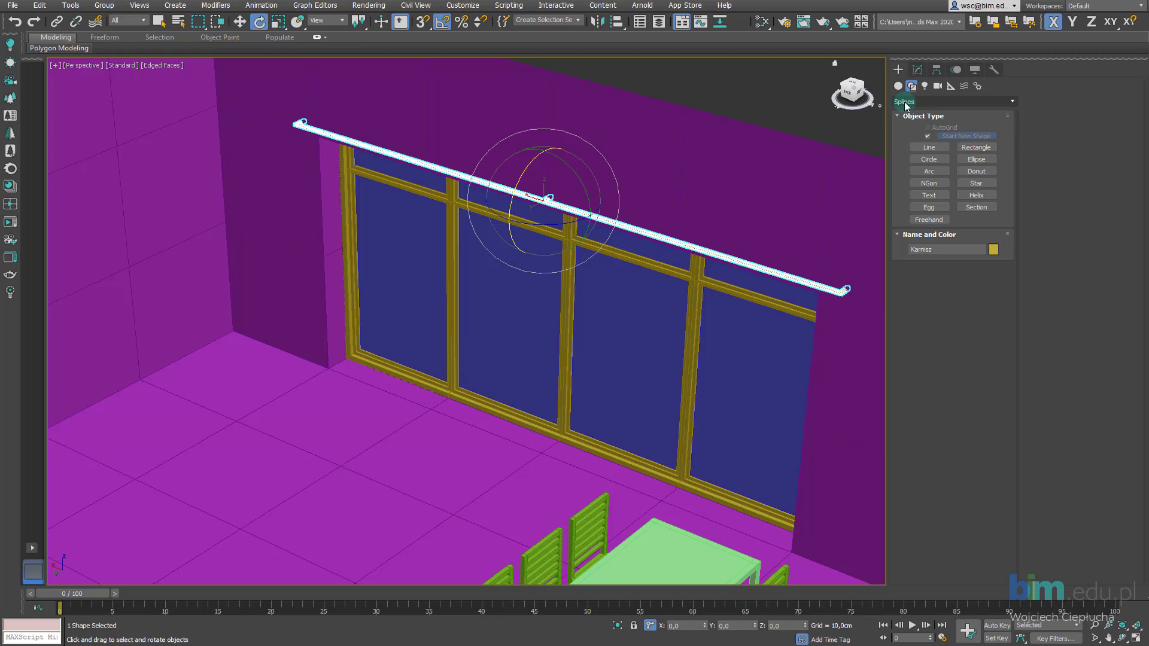
{"action": "left_click", "coordinate": [906, 103]}
{"action": "left_click", "coordinate": [905, 104]}
{"action": "left_click", "coordinate": [922, 115]}
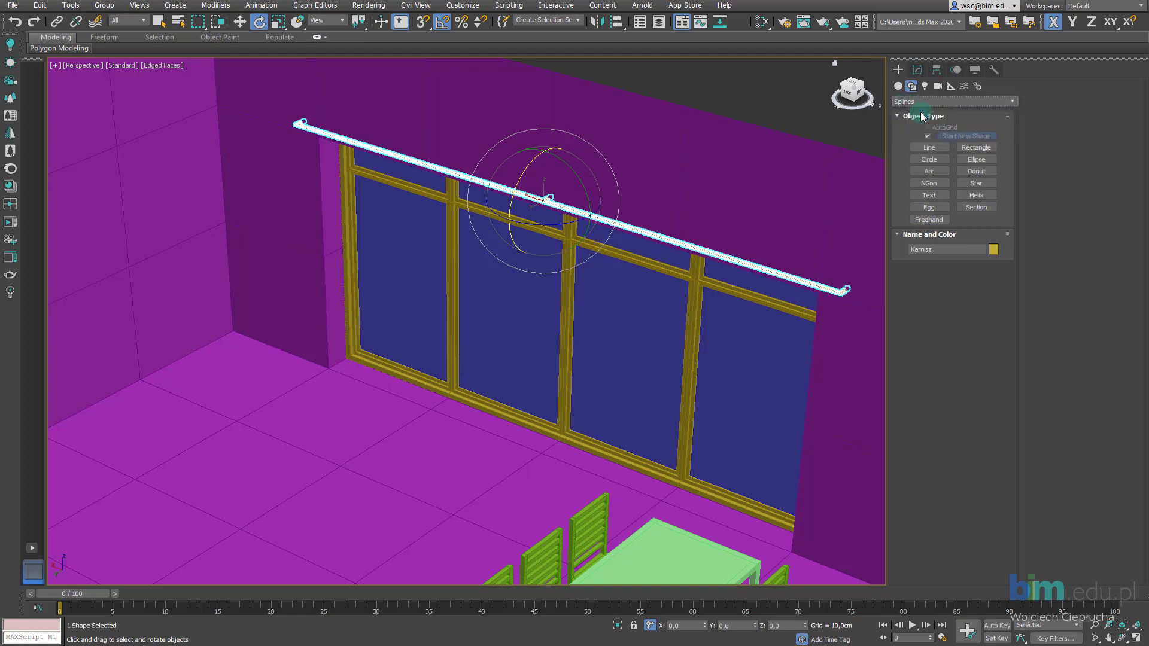
{"action": "left_click", "coordinate": [929, 149]}
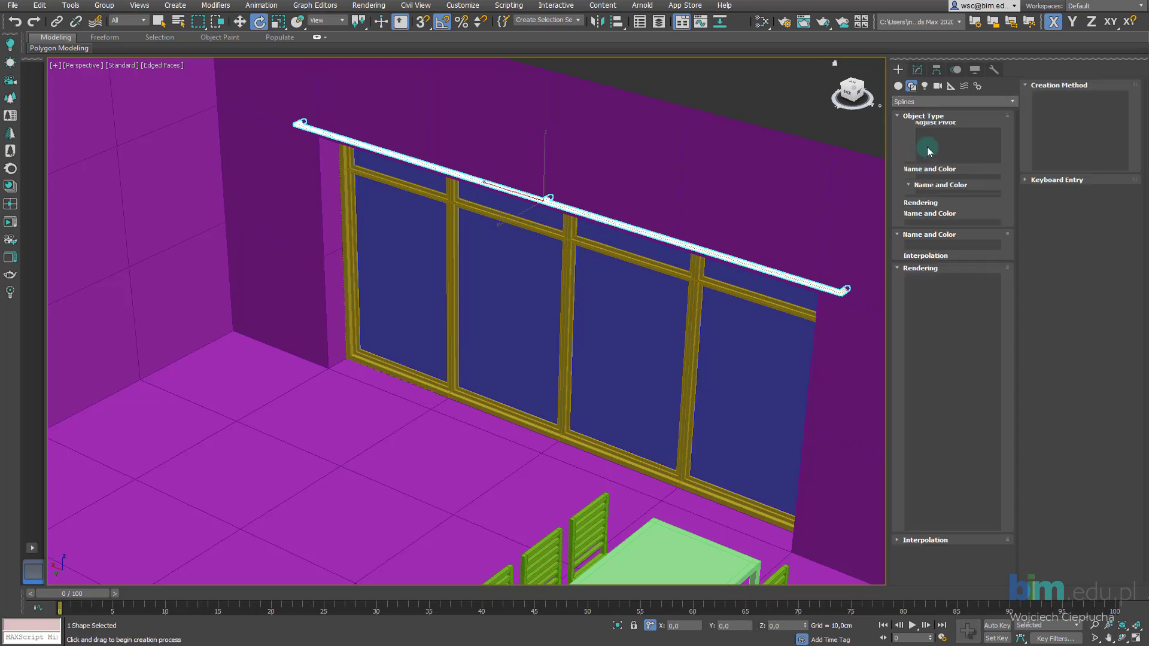
{"action": "mouse_move", "coordinate": [407, 320]}
{"action": "middle_mouse_down"}
{"action": "mouse_move", "coordinate": [434, 314]}
{"action": "mouse_move", "coordinate": [425, 322]}
{"action": "middle_mouse_up"}
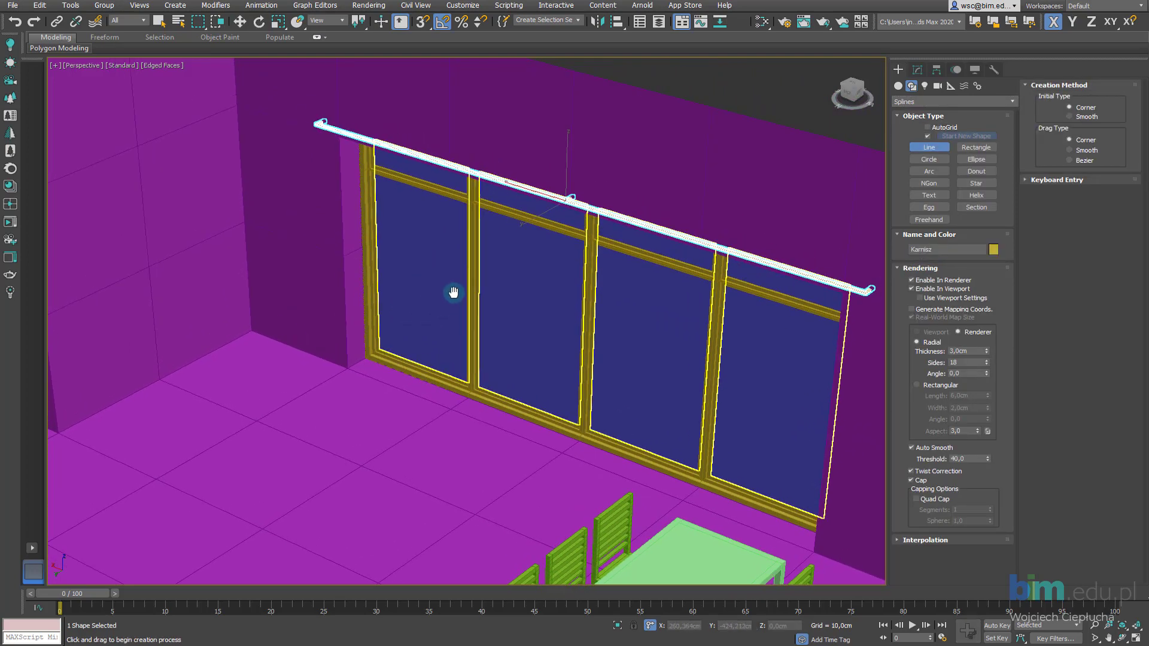
Switch to Top view and frame the right end of the curtain rod
{"action": "key", "text": "t"}
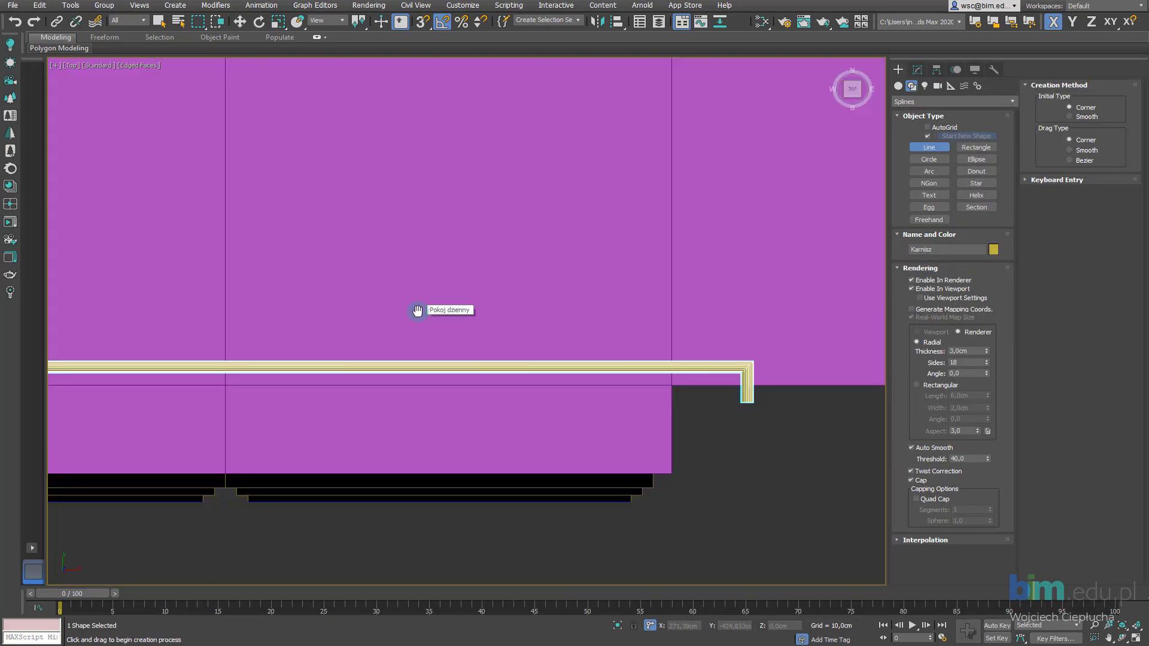
{"action": "scroll", "coordinate": [415, 310], "scroll_direction": "down", "scroll_amount": 3}
{"action": "scroll", "coordinate": [416, 310], "scroll_direction": "down", "scroll_amount": 2}
{"action": "middle_click_drag", "start_coordinate": [297, 294], "coordinate": [400, 292]}
{"action": "scroll", "coordinate": [569, 288], "scroll_direction": "up", "scroll_amount": 5}
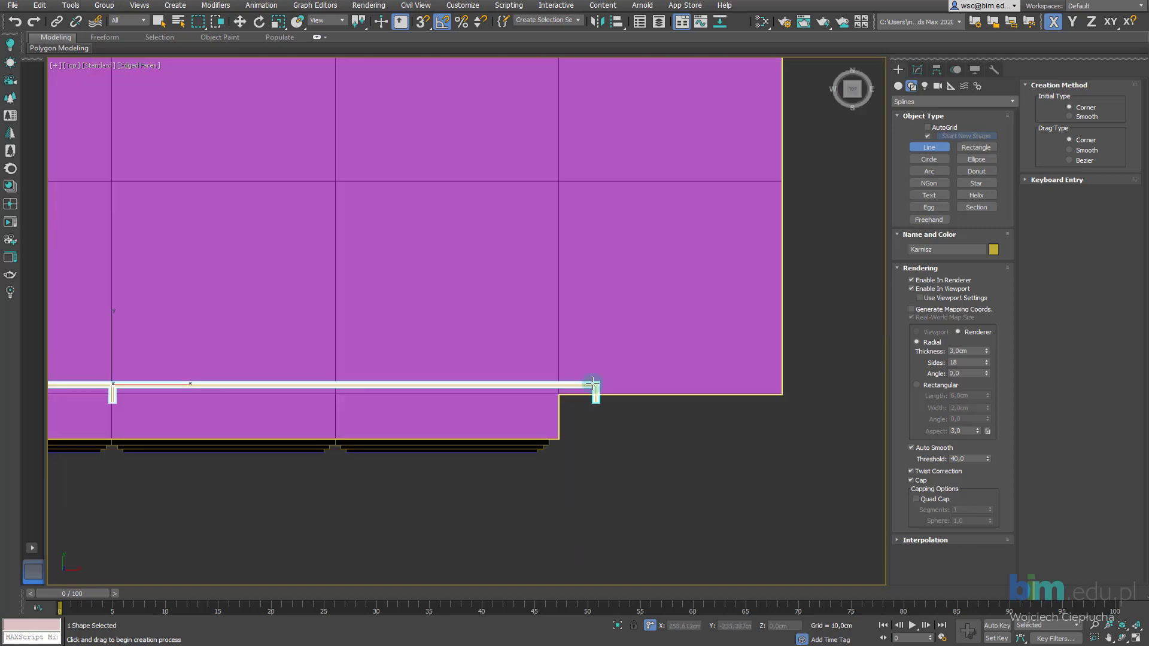
{"action": "middle_click_drag", "start_coordinate": [313, 326], "coordinate": [308, 363]}
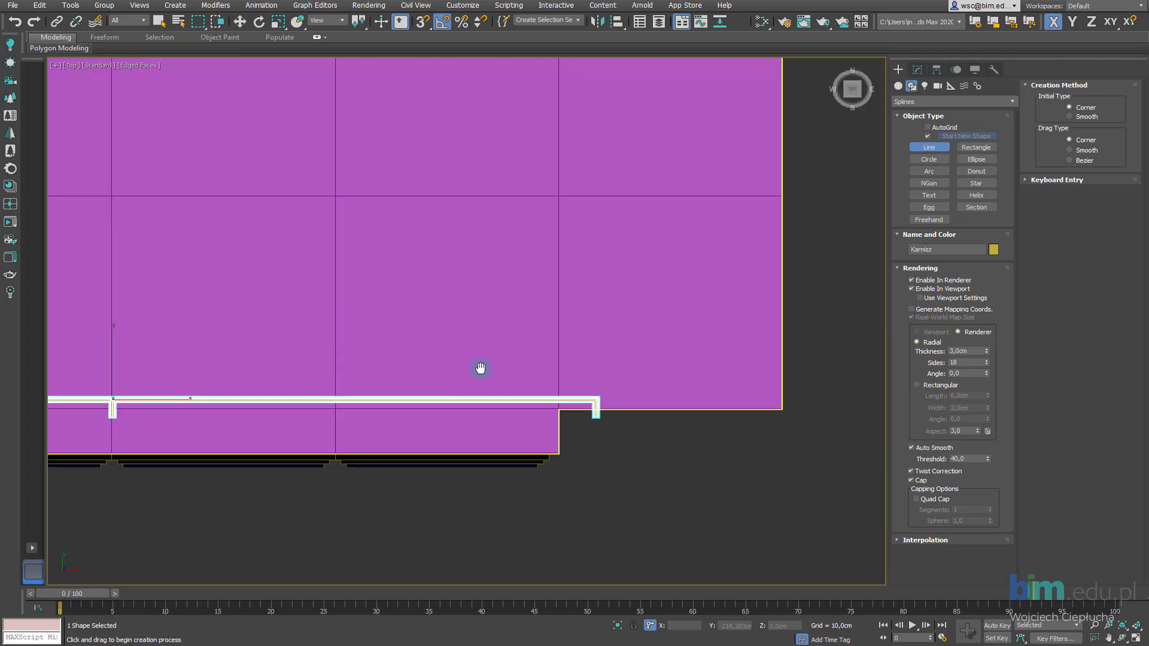
{"action": "middle_click_drag", "start_coordinate": [612, 392], "coordinate": [658, 393]}
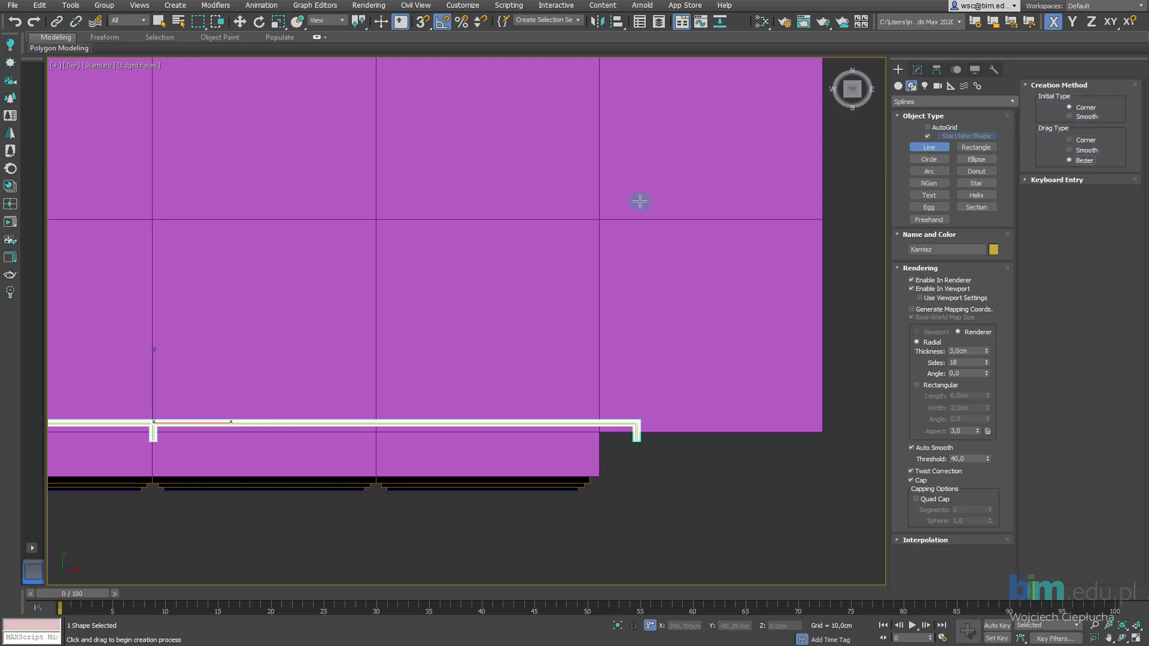
{"action": "scroll", "coordinate": [663, 381], "scroll_direction": "up", "scroll_amount": 2}
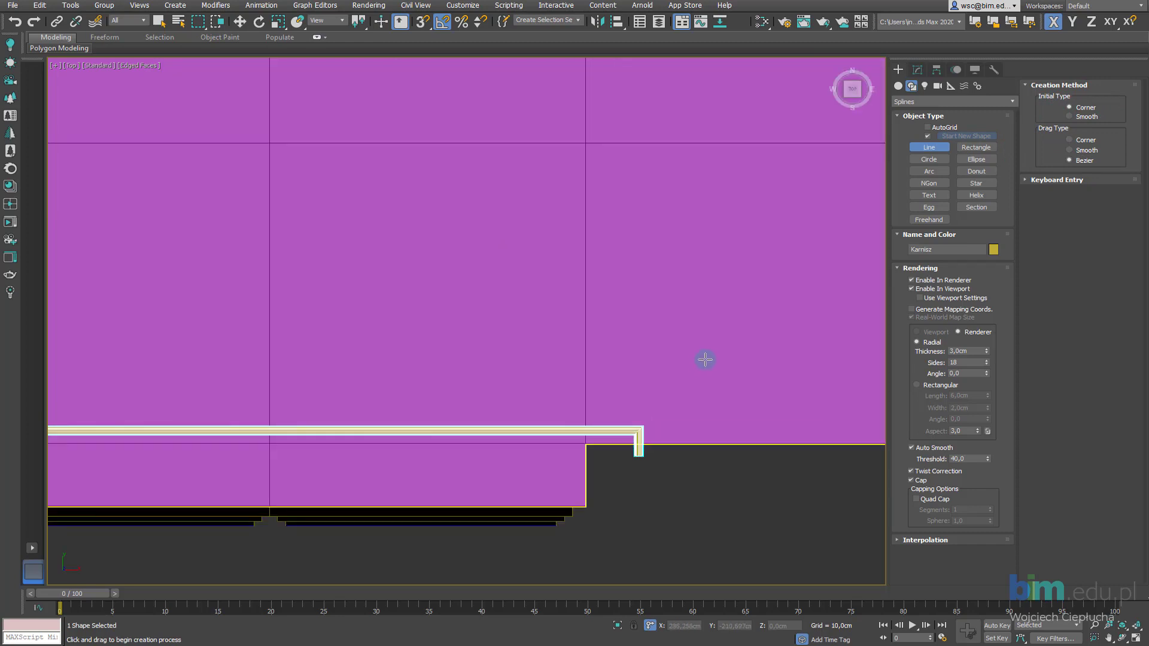
Cancel a trial line and turn off Enable In Viewport and Enable In Renderer
{"action": "left_click", "coordinate": [722, 349]}
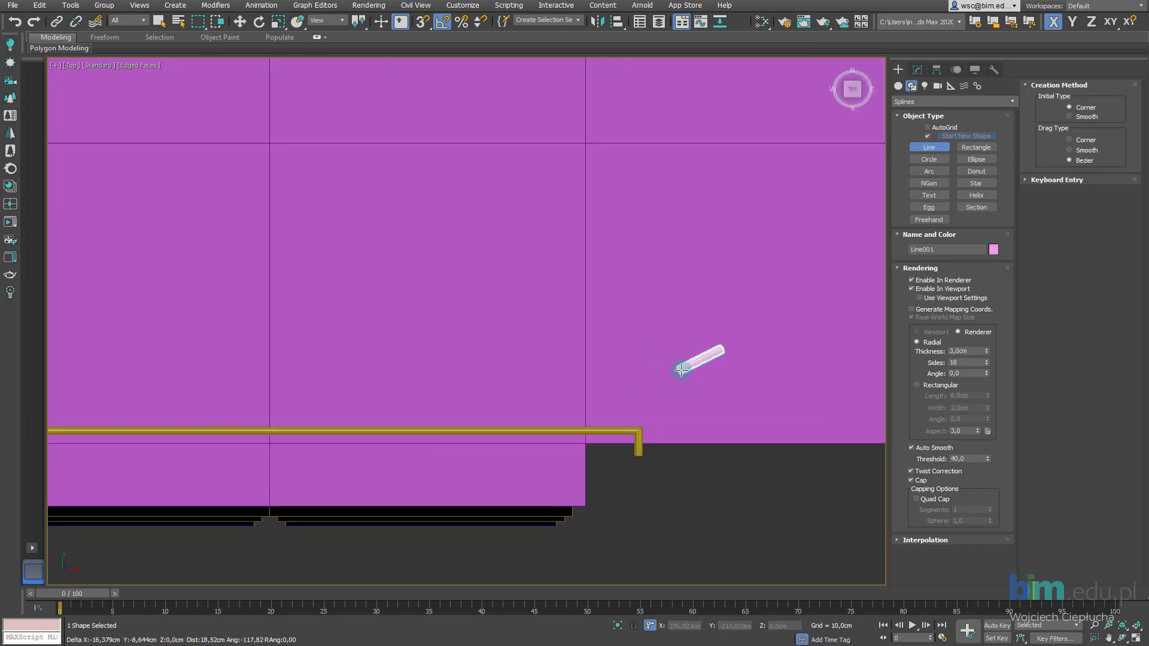
{"action": "right_click", "coordinate": [718, 361]}
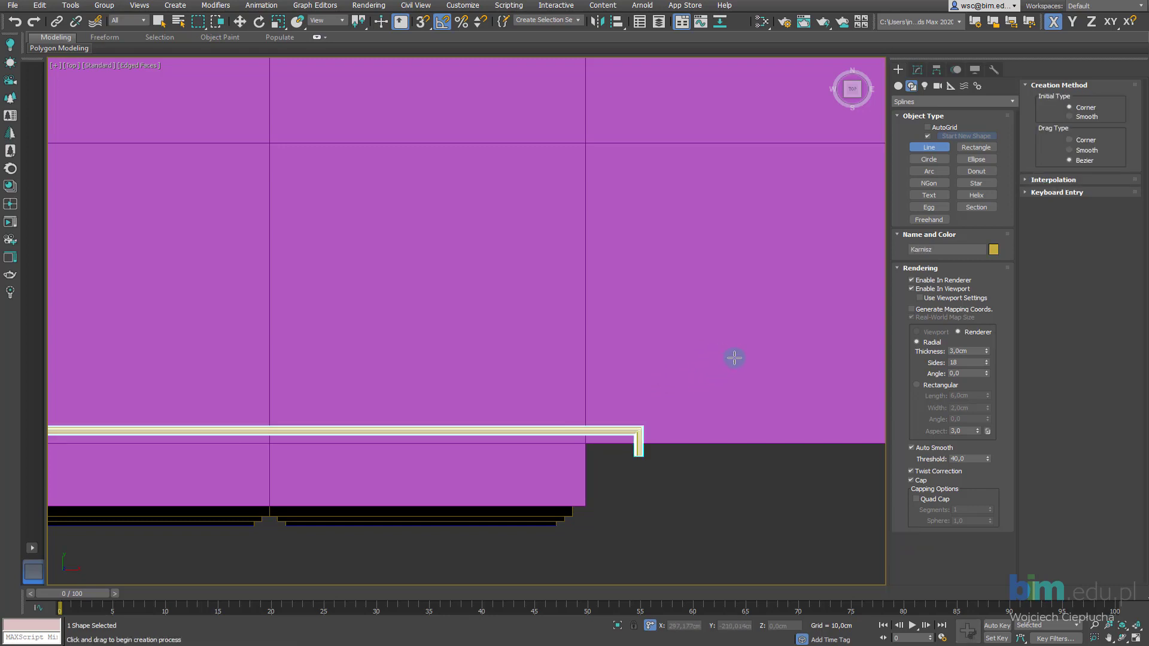
{"action": "left_click", "coordinate": [934, 289]}
{"action": "left_click", "coordinate": [913, 282]}
{"action": "middle_click_drag", "start_coordinate": [648, 368], "coordinate": [659, 365]}
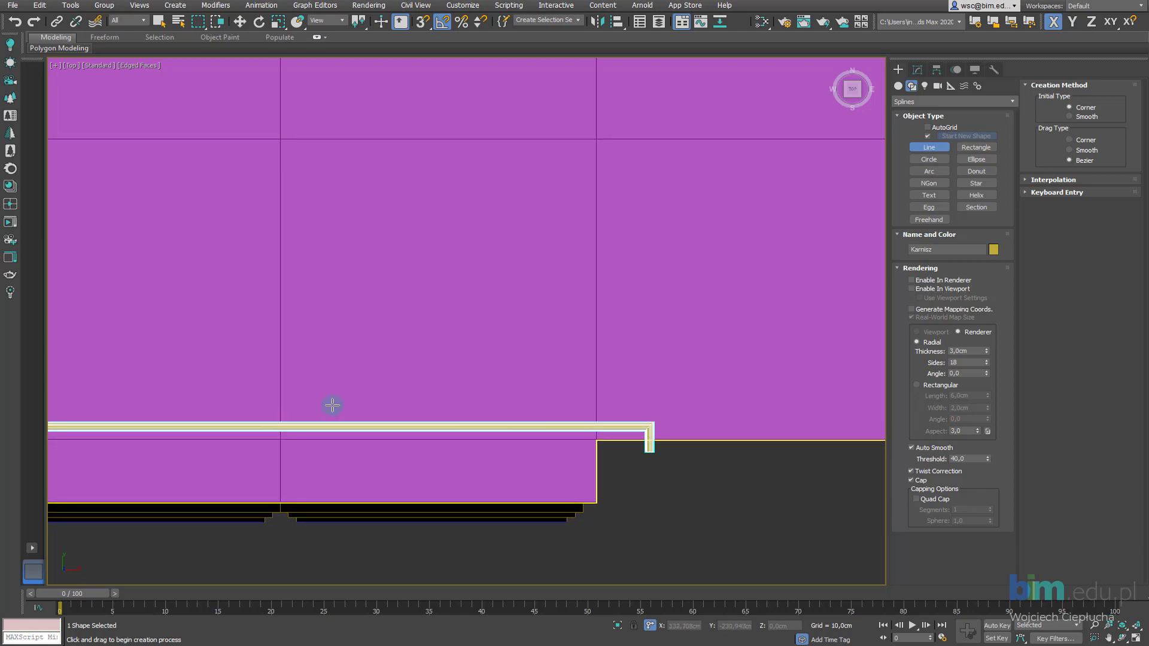
Draw the first curved strokes of the pleat line above the rod, shaping an upward bulge
{"action": "left_click", "coordinate": [732, 365]}
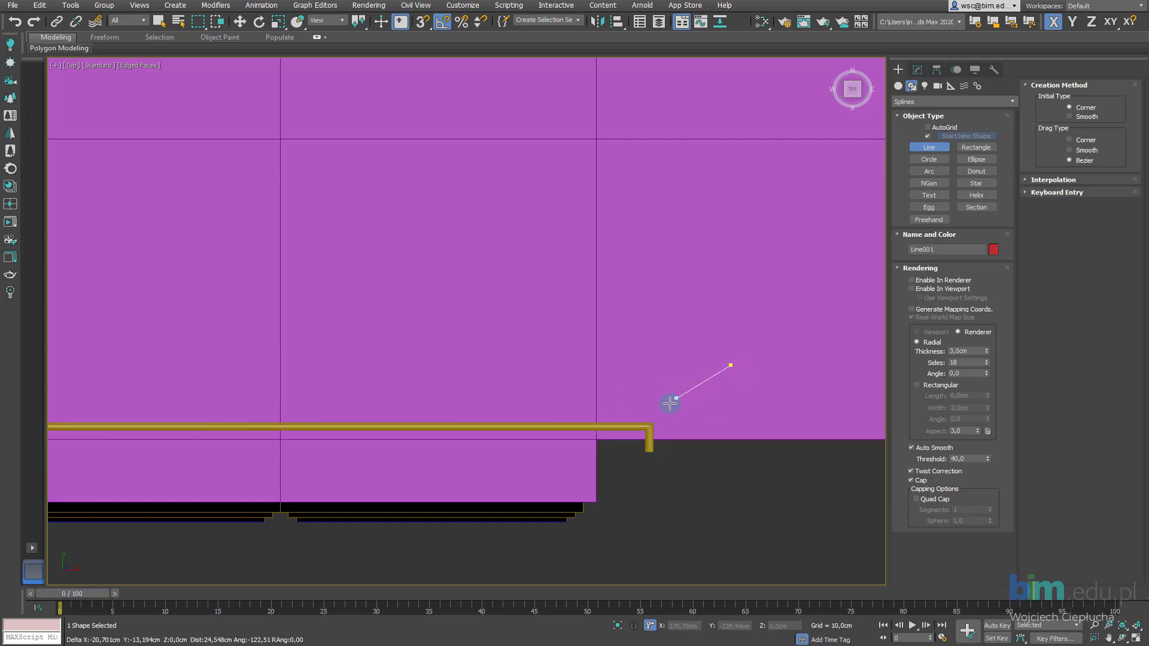
{"action": "mouse_move", "coordinate": [652, 400]}
{"action": "left_mouse_down"}
{"action": "mouse_move", "coordinate": [624, 400]}
{"action": "mouse_move", "coordinate": [692, 430]}
{"action": "mouse_move", "coordinate": [597, 411]}
{"action": "mouse_move", "coordinate": [612, 386]}
{"action": "left_mouse_up"}
{"action": "right_click", "coordinate": [616, 383]}
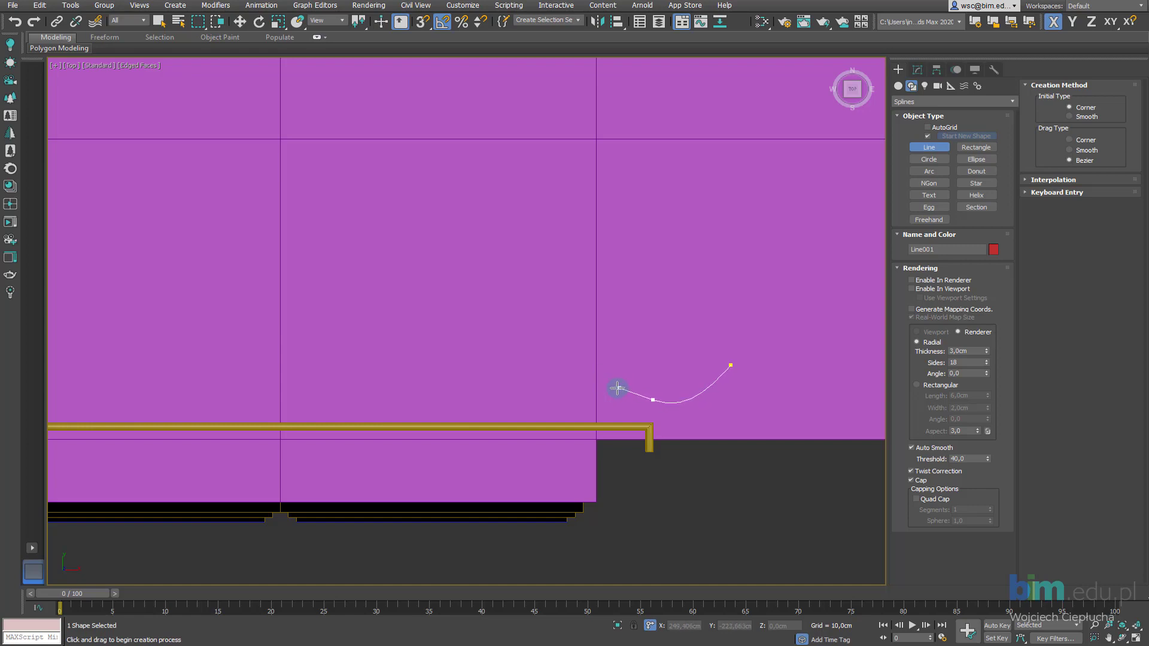
{"action": "left_click", "coordinate": [569, 360]}
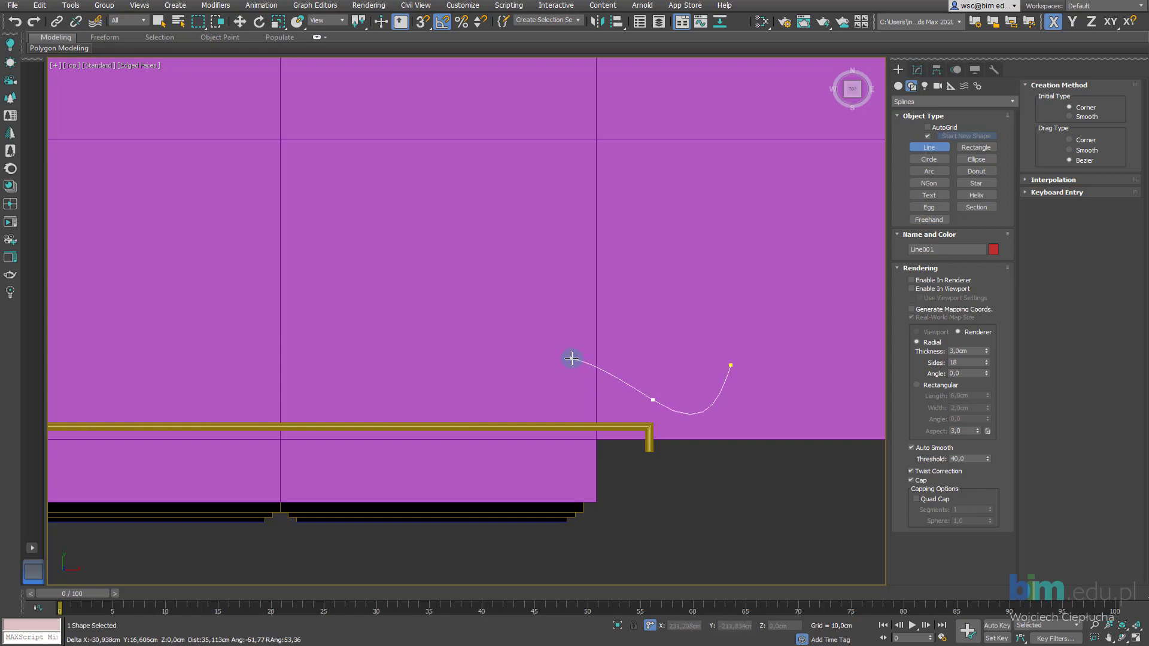
{"action": "left_click_drag", "start_coordinate": [556, 365], "coordinate": [547, 391]}
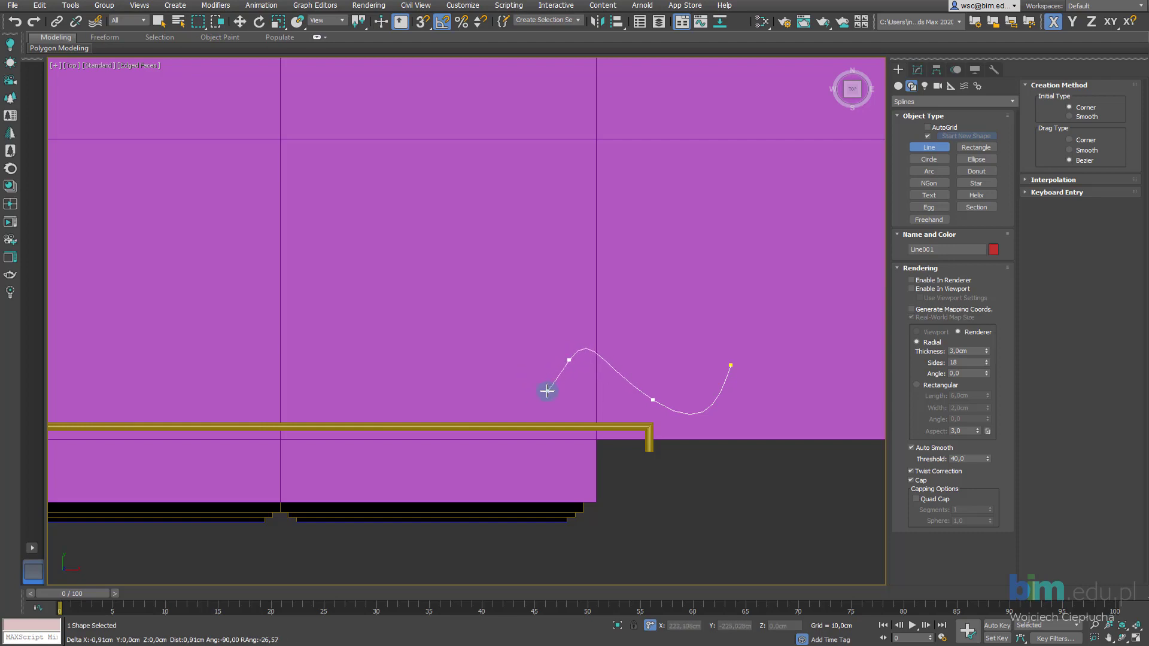
{"action": "left_click_drag", "start_coordinate": [545, 386], "coordinate": [551, 393]}
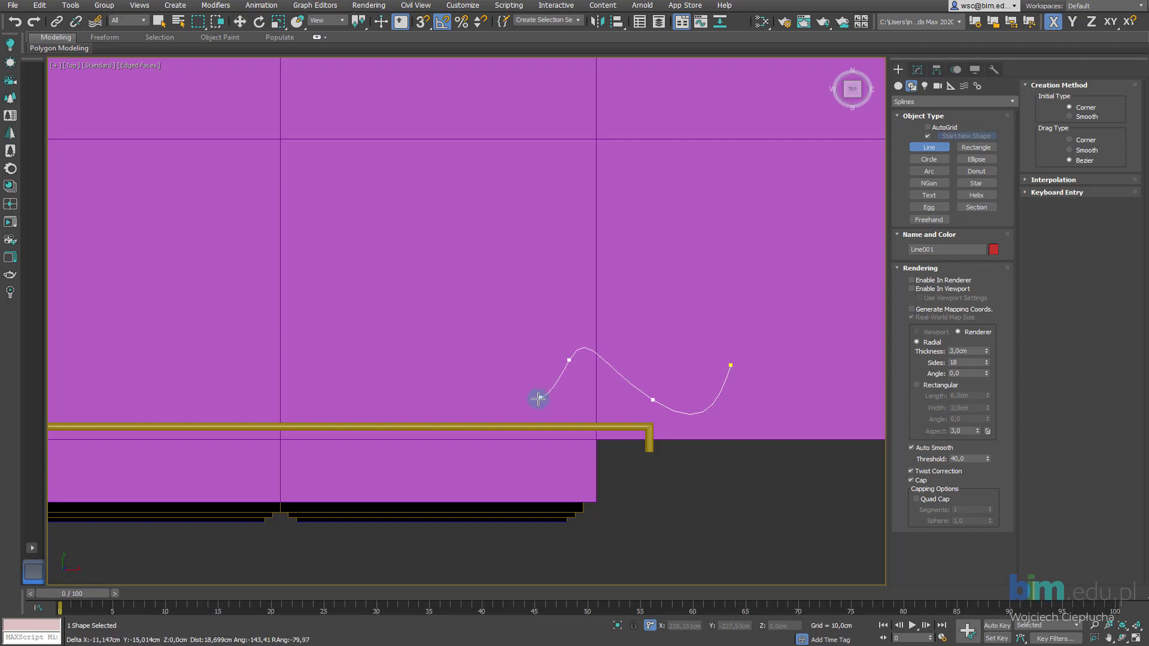
Add alternating trough and peak vertices leftward across the middle of the window
{"action": "left_click", "coordinate": [507, 401]}
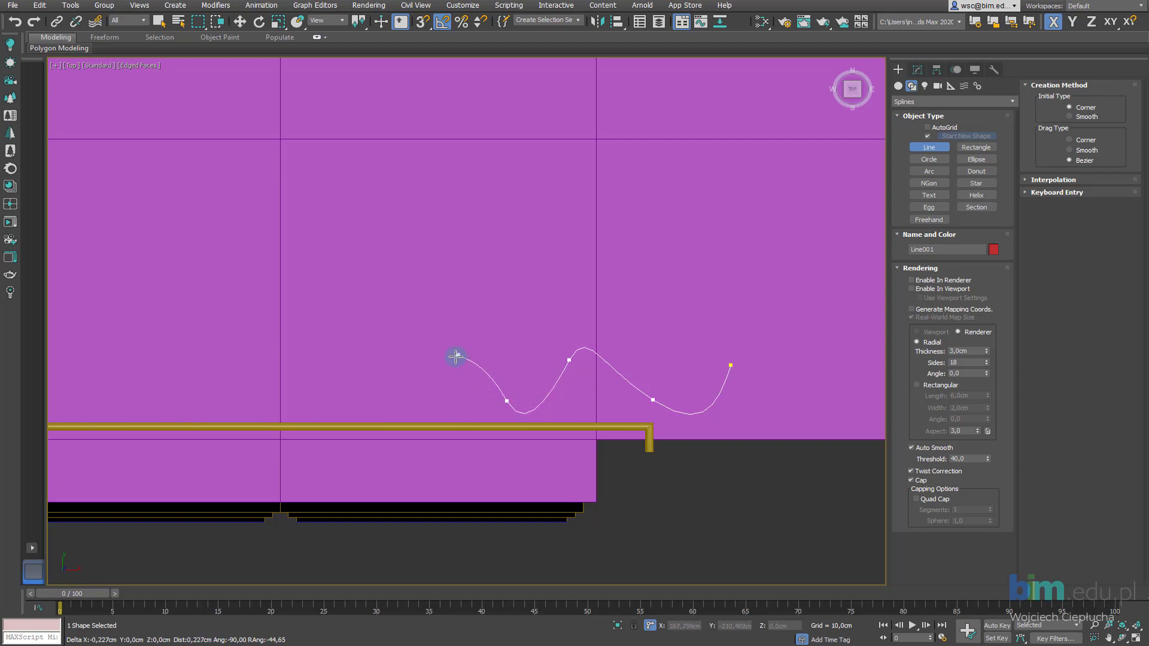
{"action": "left_click", "coordinate": [456, 357]}
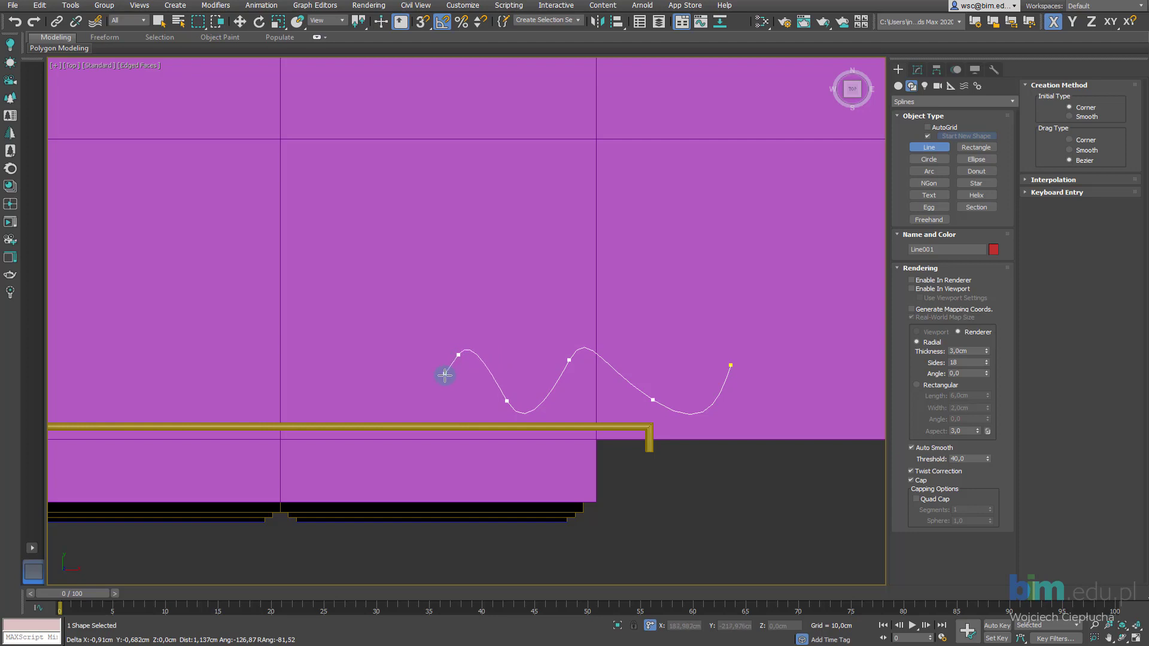
{"action": "left_click", "coordinate": [424, 406]}
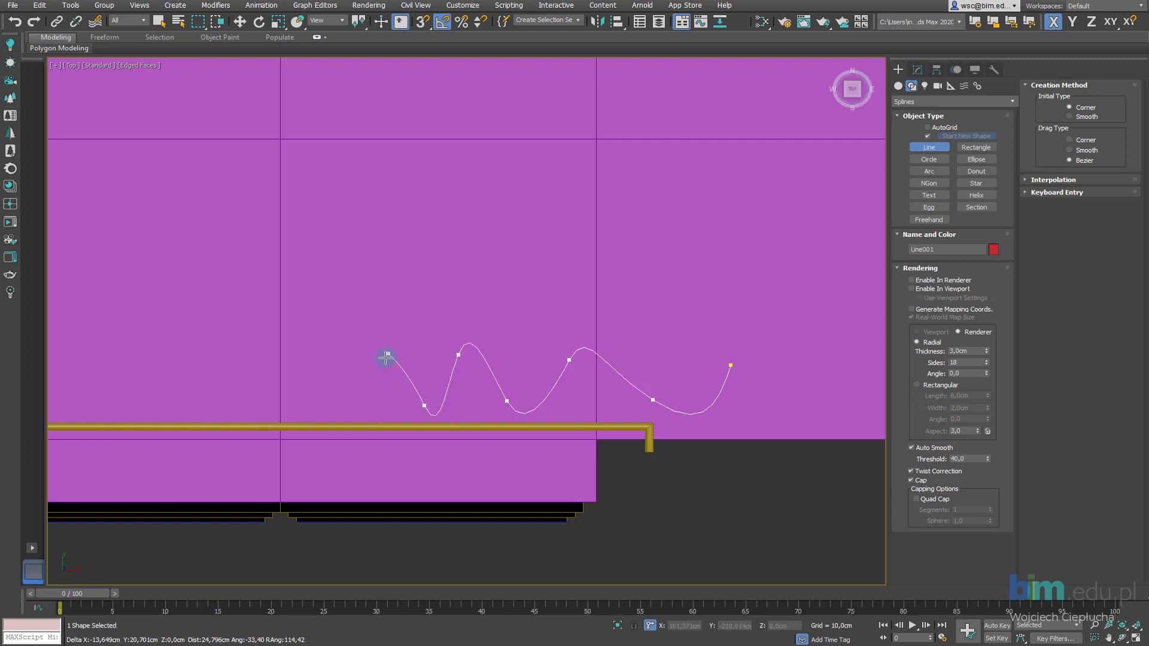
{"action": "left_click", "coordinate": [388, 353]}
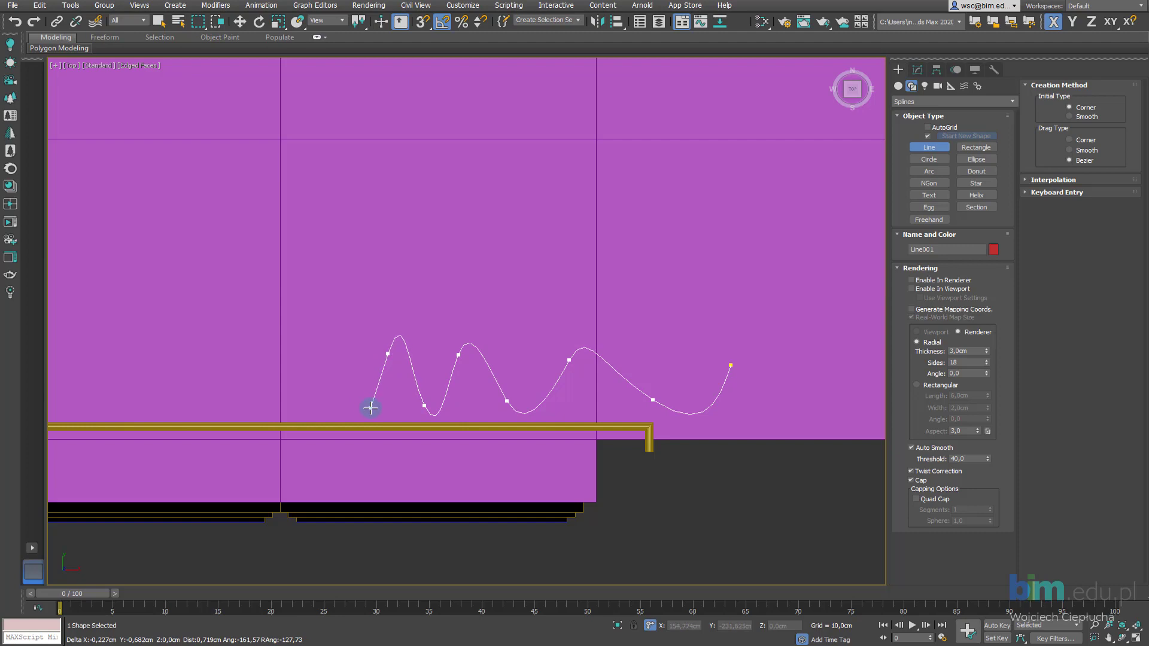
{"action": "left_click", "coordinate": [349, 401]}
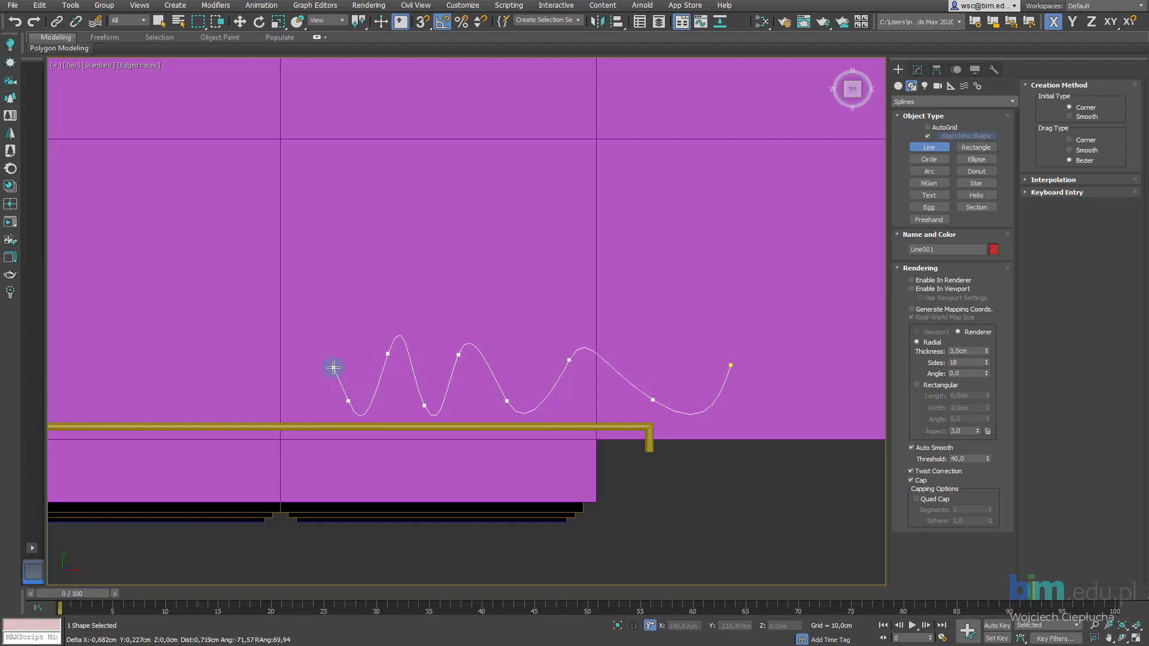
{"action": "left_click", "coordinate": [306, 357]}
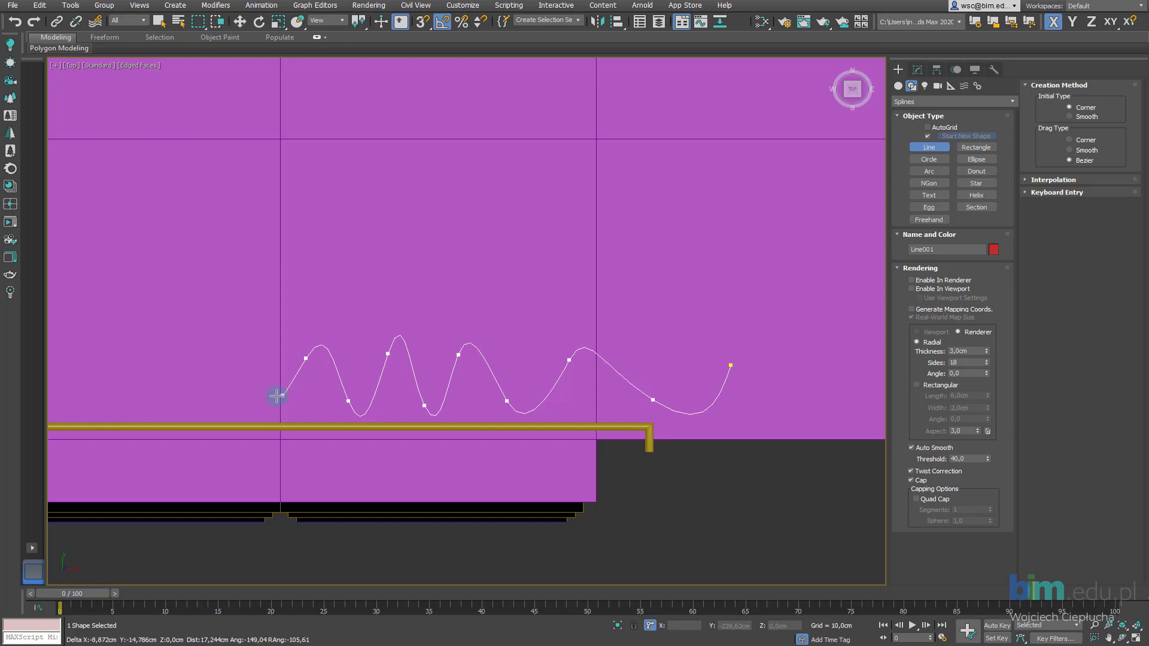
{"action": "left_click", "coordinate": [253, 395]}
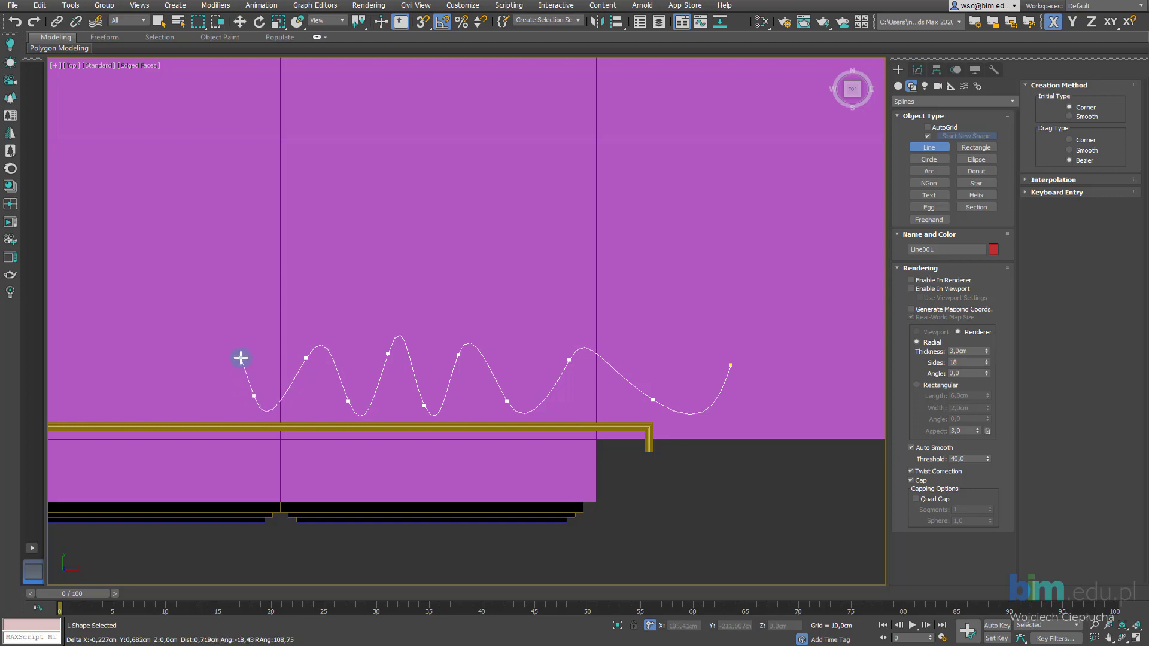
{"action": "left_click", "coordinate": [216, 346]}
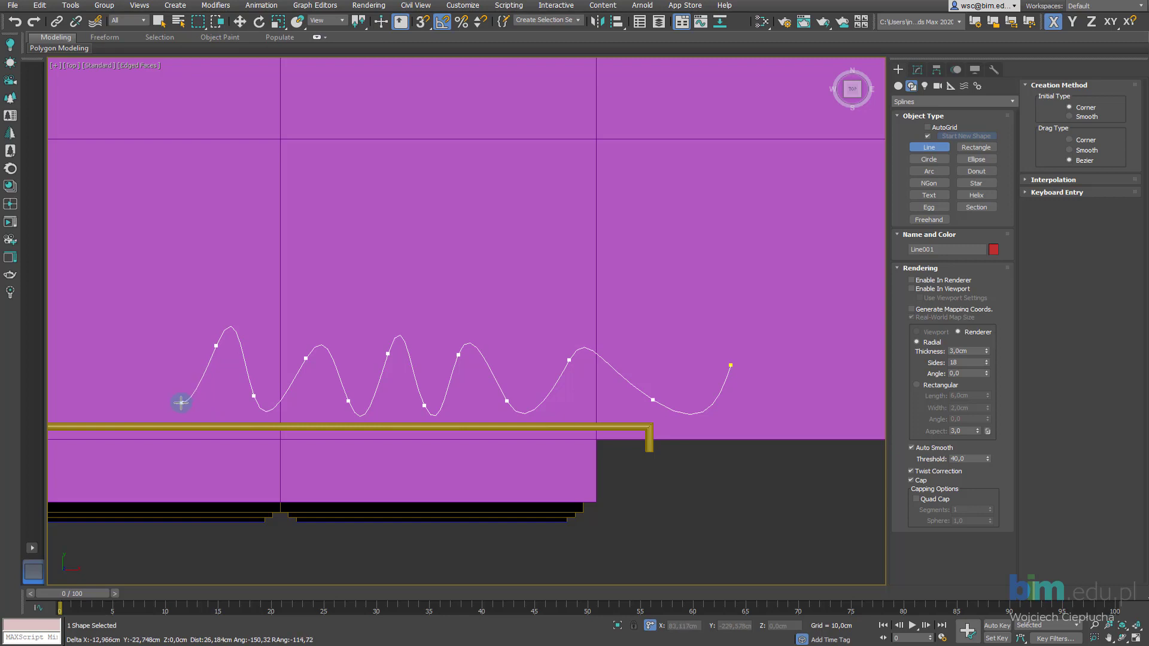
Continue the alternating peaks and troughs to the far left end and finish Line001
{"action": "left_click", "coordinate": [182, 403]}
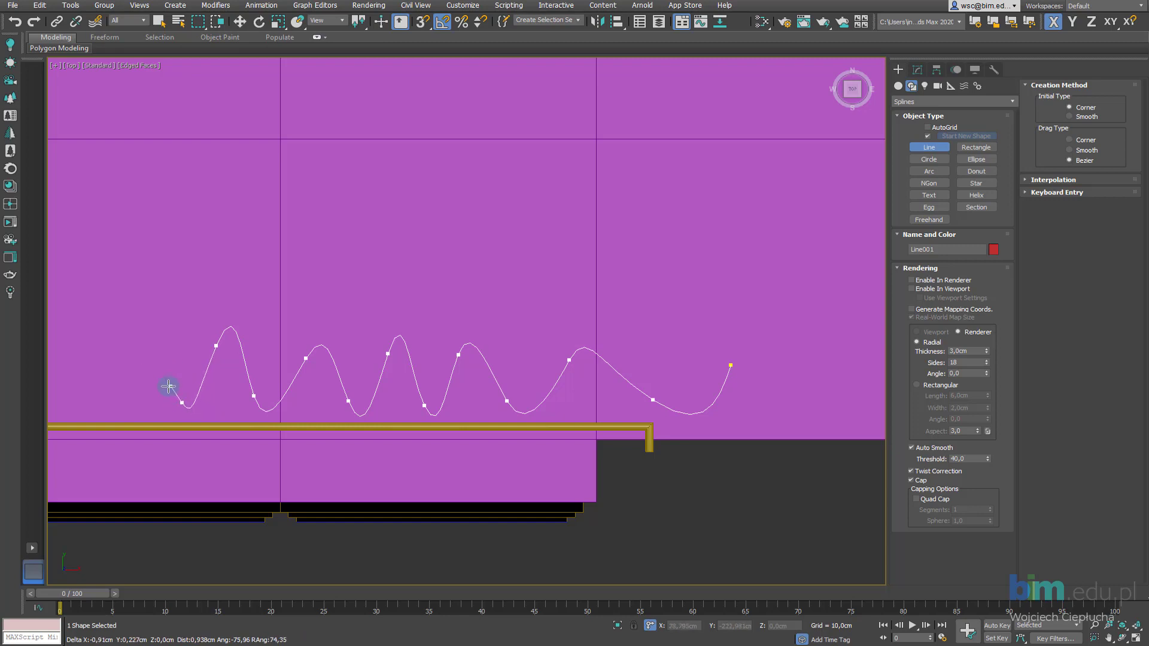
{"action": "left_click", "coordinate": [159, 344]}
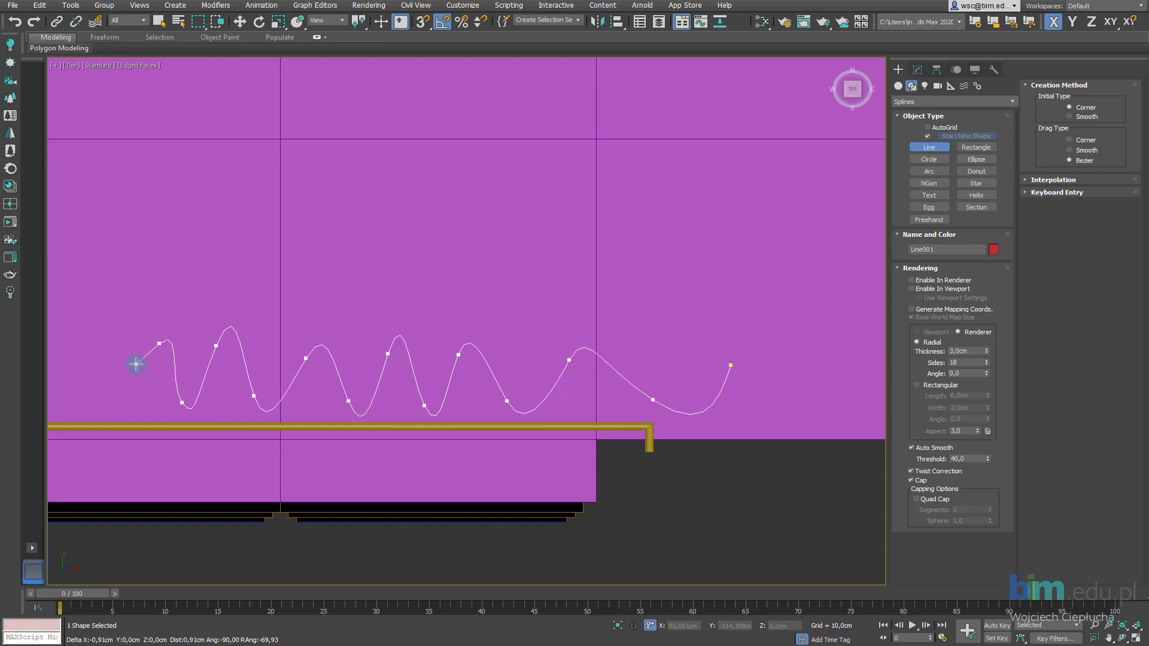
{"action": "left_click", "coordinate": [138, 400]}
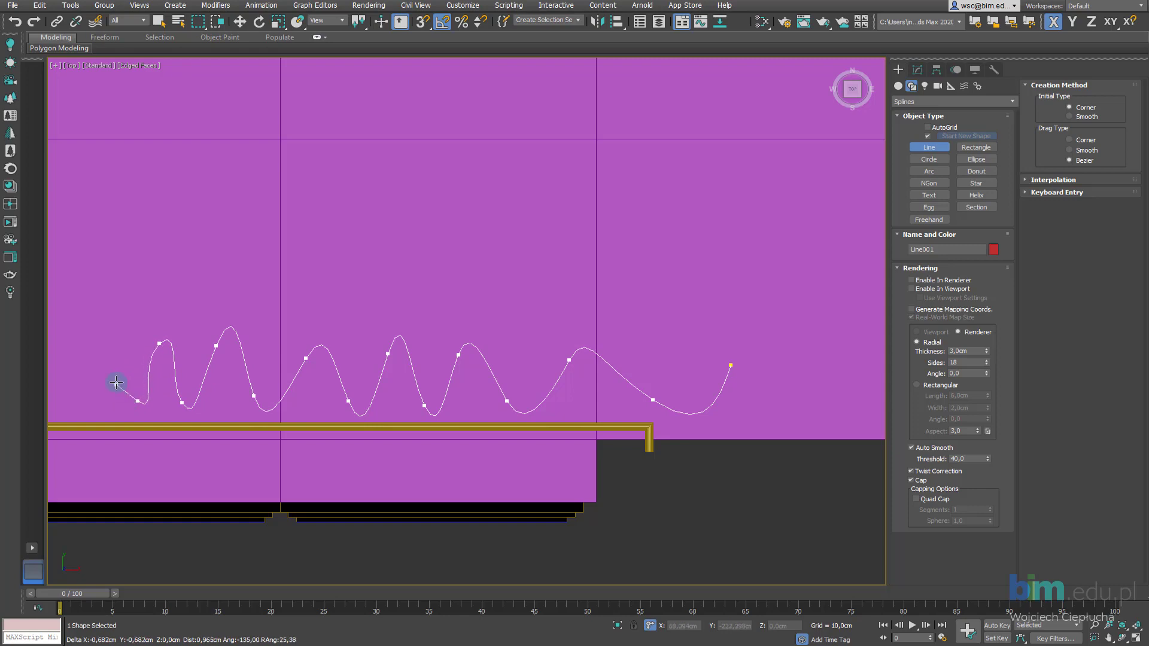
{"action": "left_click", "coordinate": [106, 344]}
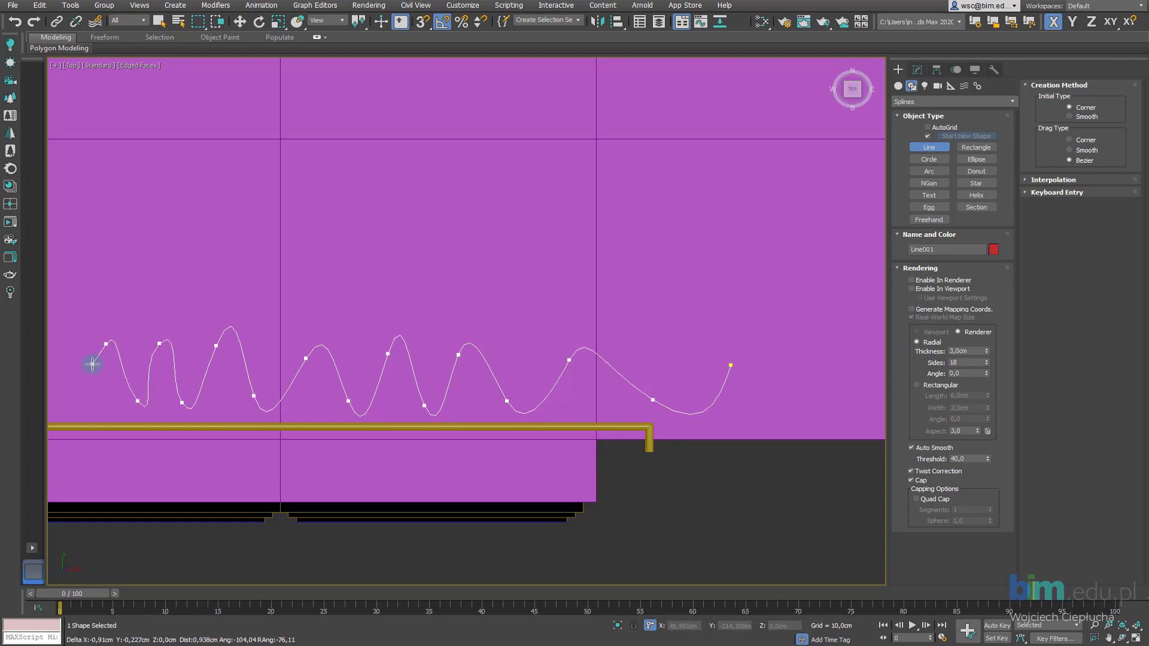
{"action": "left_click", "coordinate": [94, 402]}
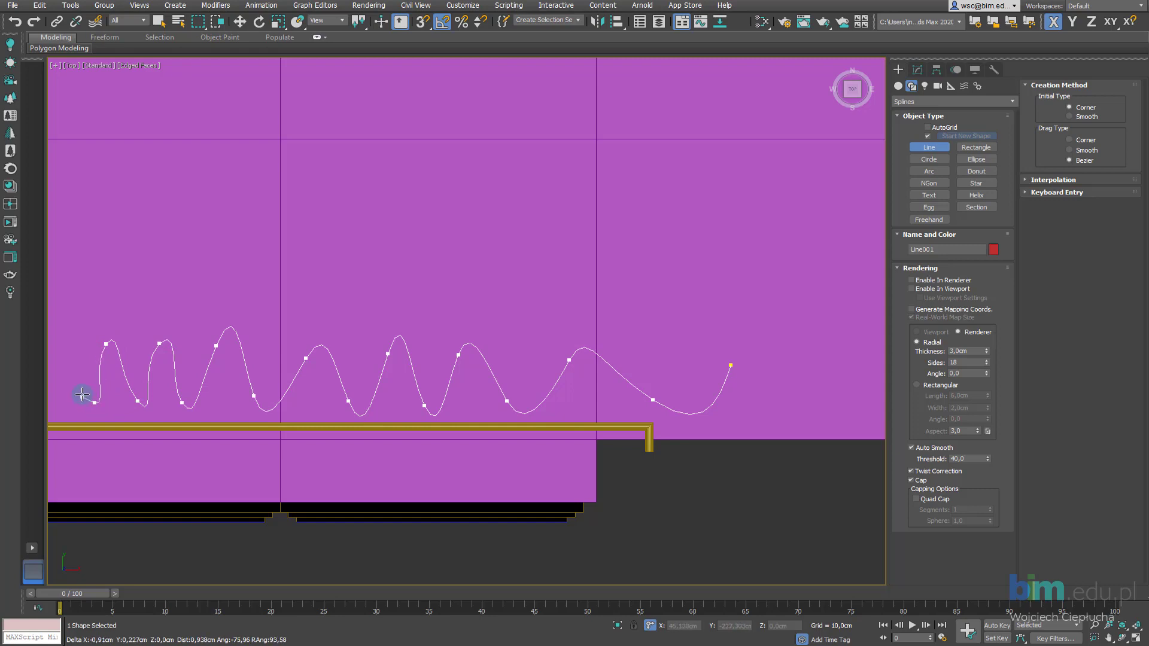
{"action": "left_click", "coordinate": [75, 347]}
{"action": "left_click", "coordinate": [53, 399]}
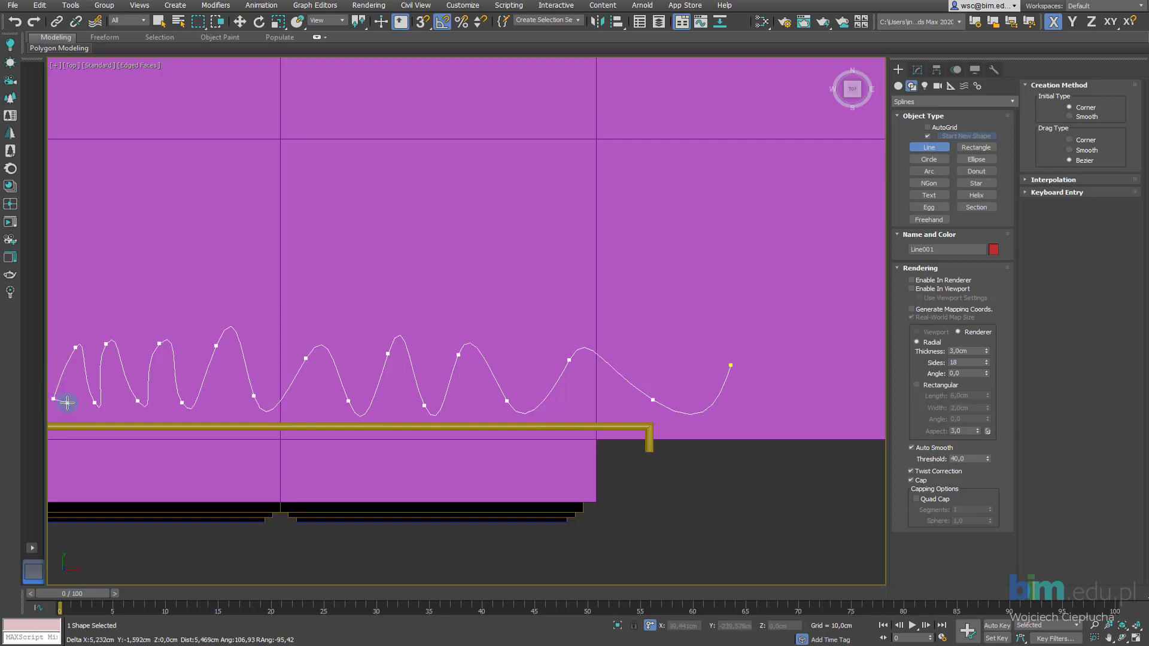
{"action": "right_click", "coordinate": [67, 403]}
Center the wavy line and enter Line001's Vertex sub-object level in the Modify panel
{"action": "scroll", "coordinate": [389, 334], "scroll_direction": "down", "scroll_amount": 2}
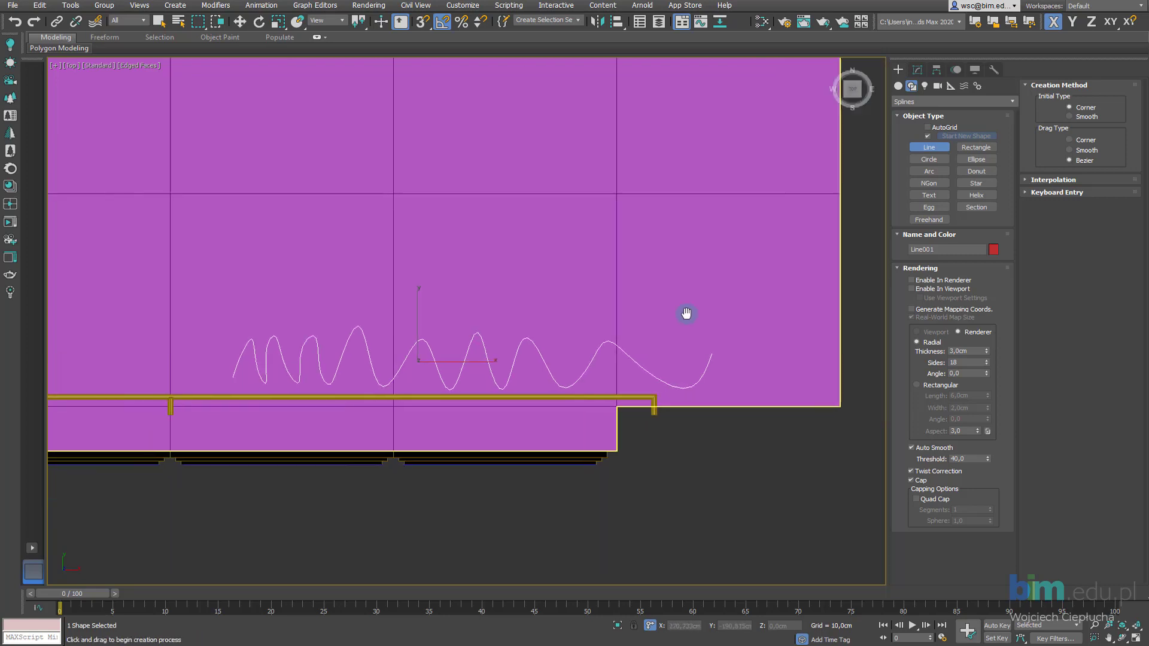
{"action": "scroll", "coordinate": [598, 335], "scroll_direction": "up", "scroll_amount": 2}
{"action": "scroll", "coordinate": [572, 353], "scroll_direction": "up", "scroll_amount": 1}
{"action": "middle_click_drag", "start_coordinate": [770, 361], "coordinate": [734, 366]}
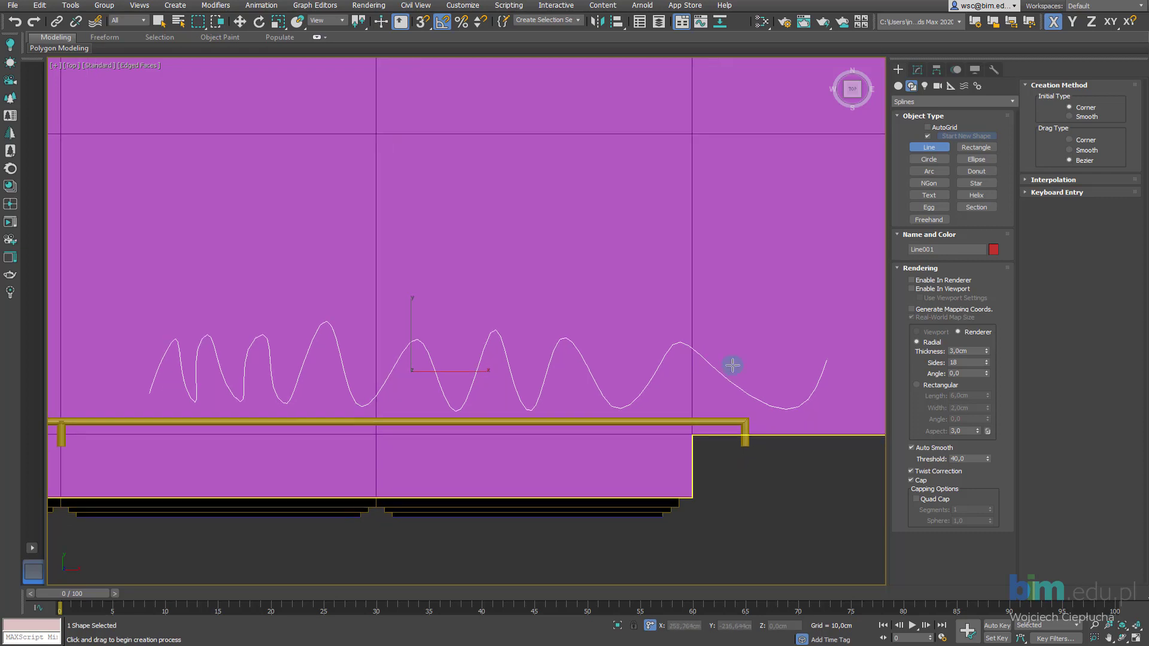
{"action": "left_click", "coordinate": [918, 70]}
{"action": "key", "text": "e"}
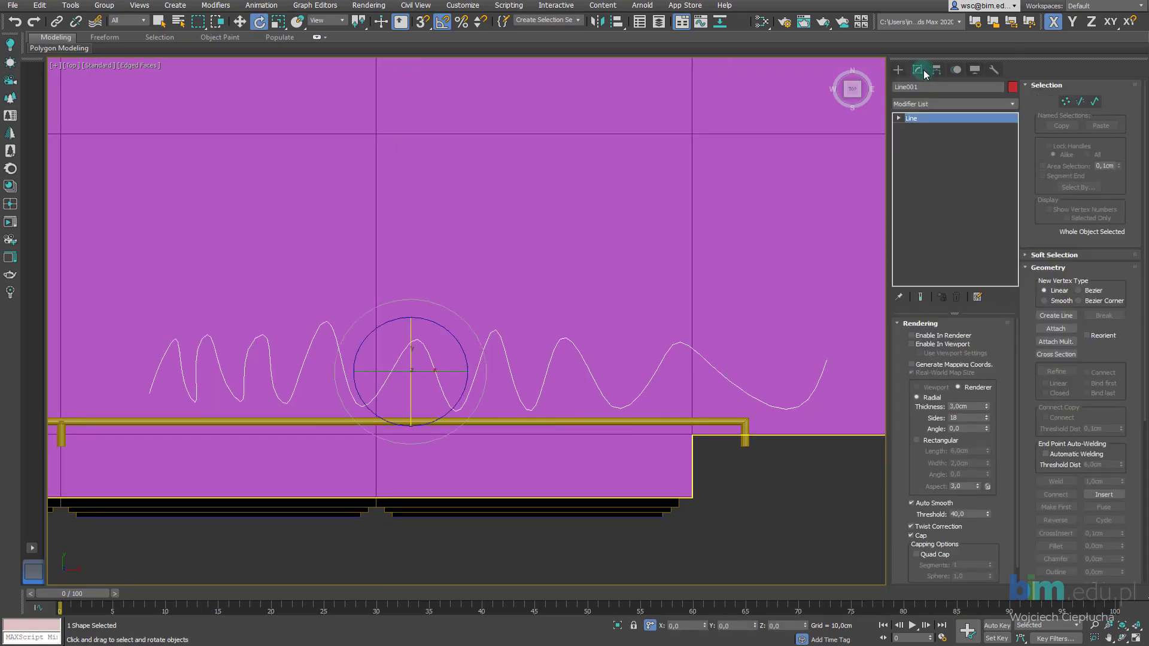
{"action": "left_click", "coordinate": [899, 118]}
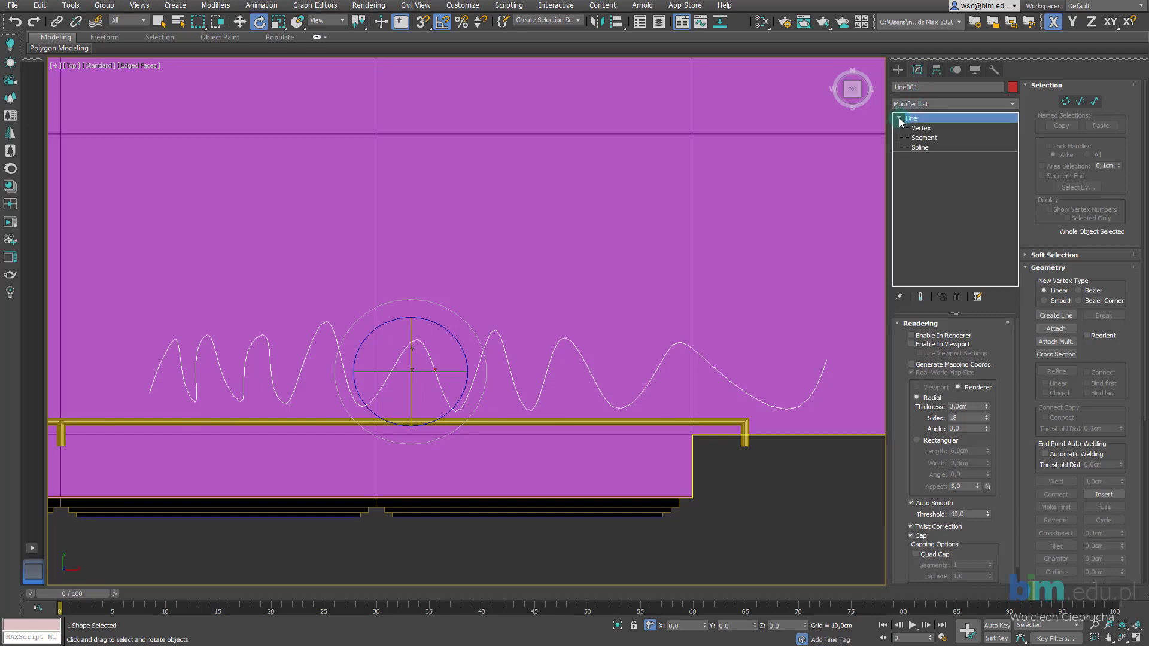
{"action": "left_click", "coordinate": [919, 129]}
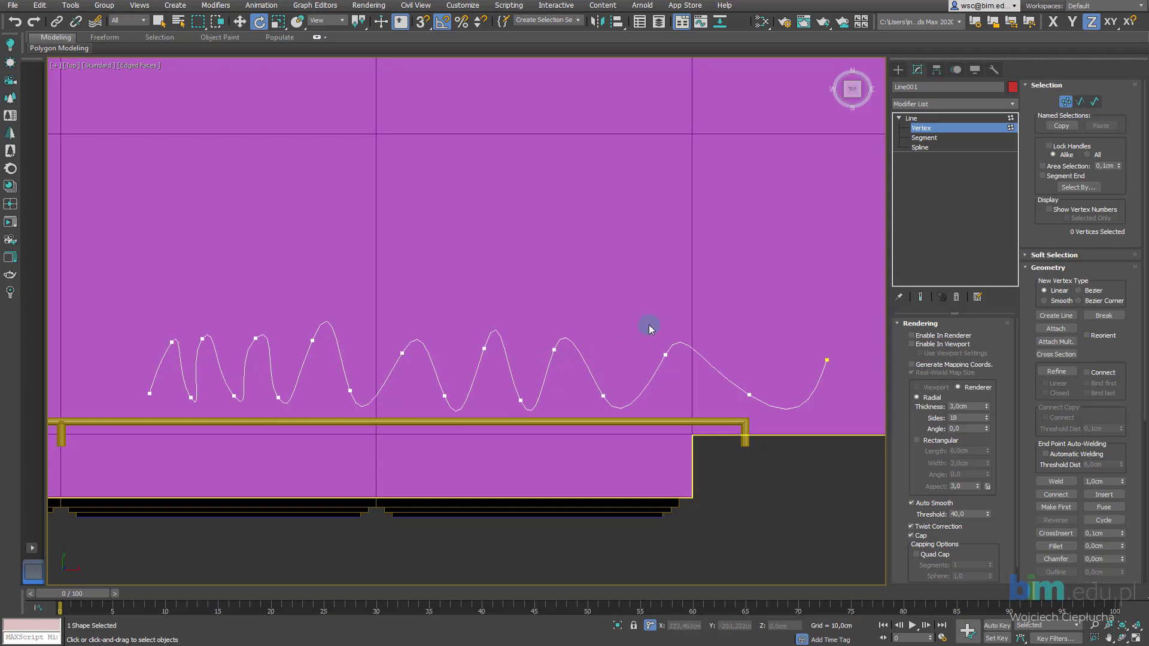
Move a vertex near the right end of the waves up and to the left
{"action": "left_click", "coordinate": [663, 356]}
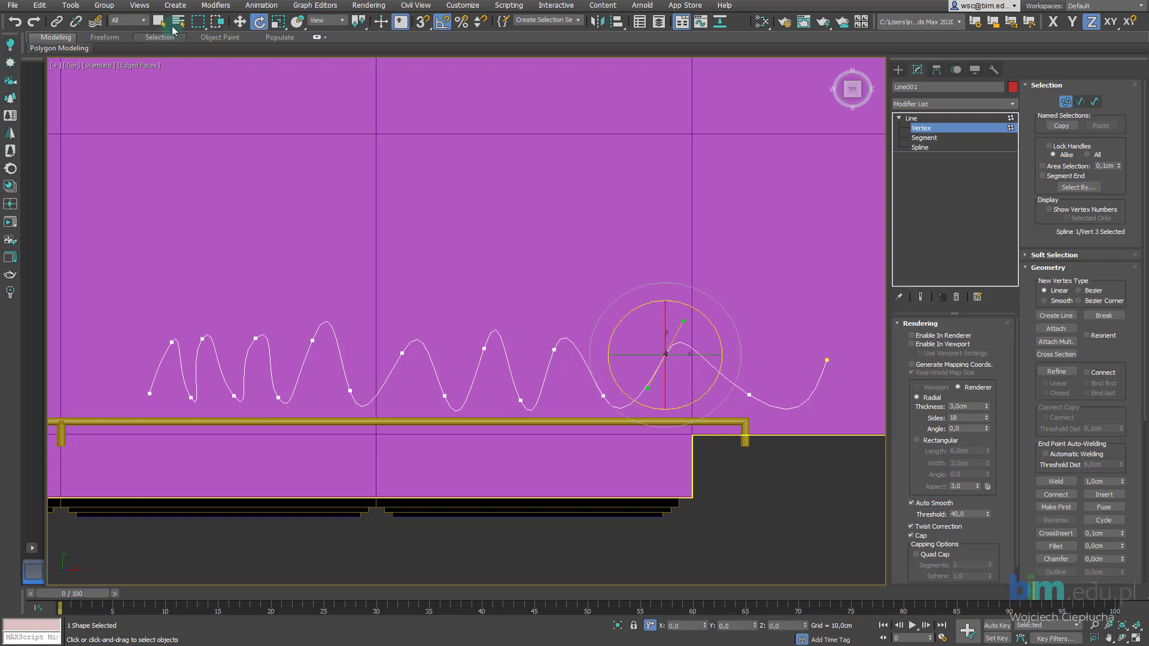
{"action": "key", "text": "w"}
{"action": "left_click_drag", "start_coordinate": [692, 342], "coordinate": [687, 337]}
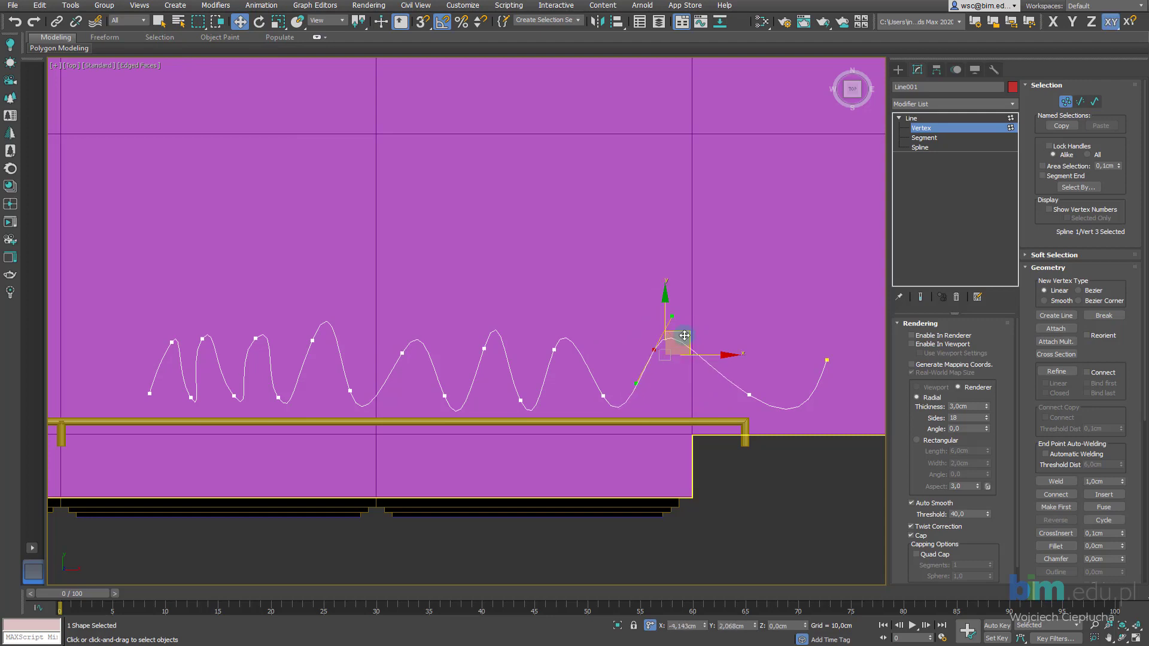
{"action": "scroll", "coordinate": [725, 351], "scroll_direction": "up", "scroll_amount": 2}
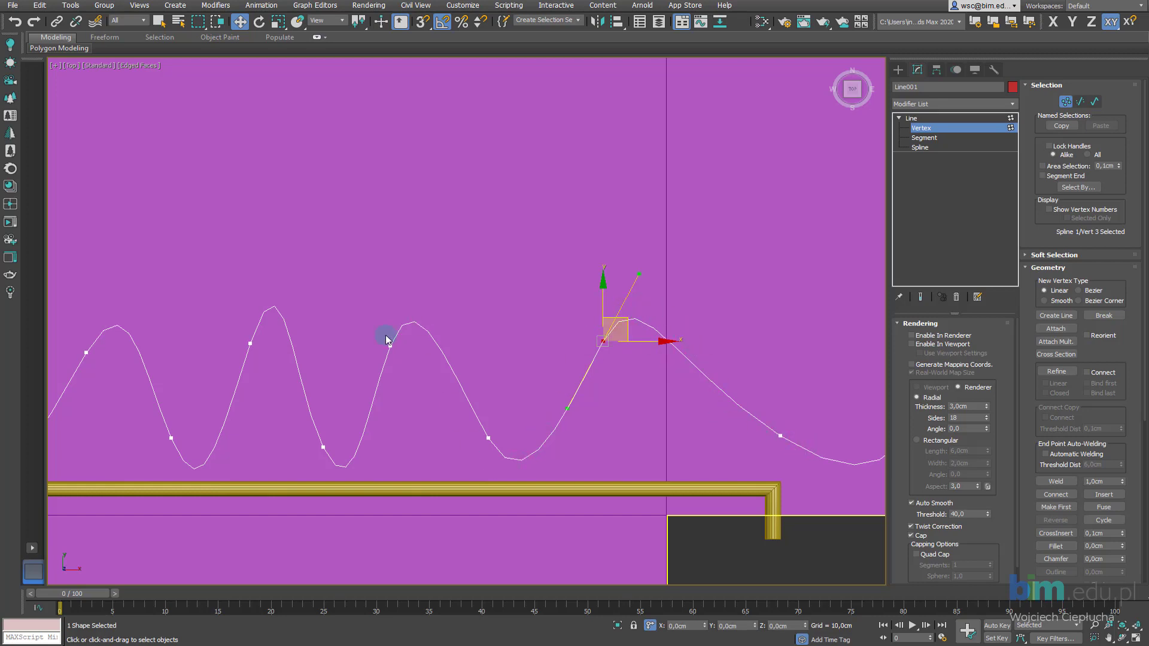
{"action": "scroll", "coordinate": [570, 405], "scroll_direction": "down", "scroll_amount": 2}
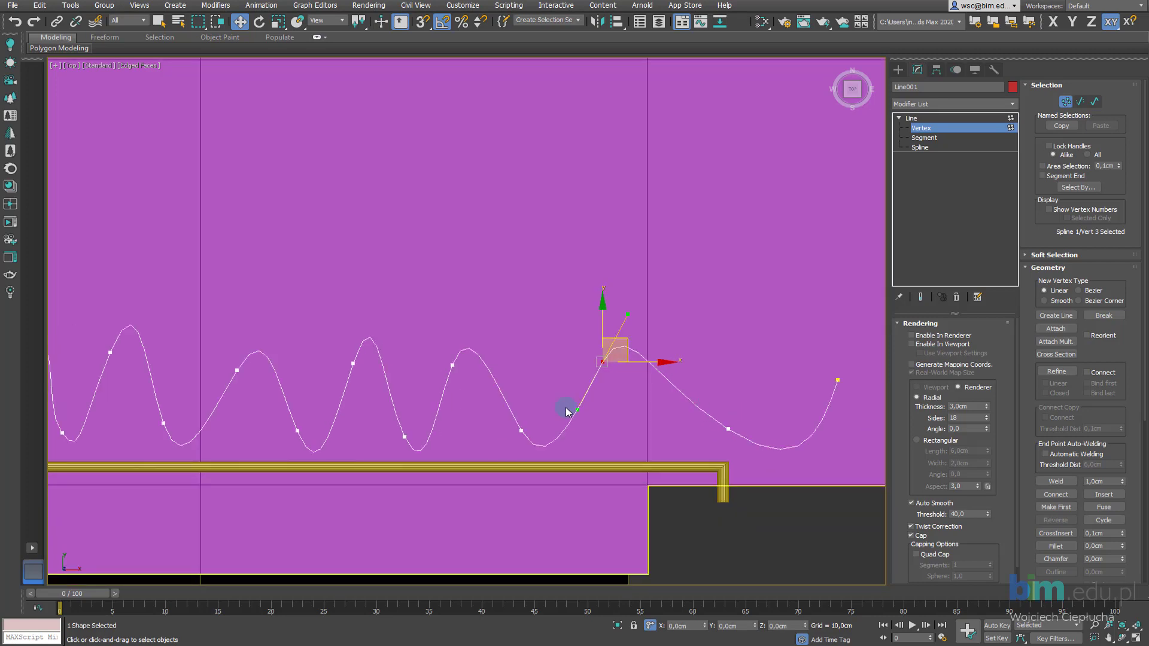
Reposition the tail's dip vertex and drag its tangent so the curve flows into the tail
{"action": "mouse_move", "coordinate": [570, 405]}
{"action": "middle_mouse_down"}
{"action": "mouse_move", "coordinate": [232, 367]}
{"action": "mouse_move", "coordinate": [307, 372]}
{"action": "middle_mouse_up"}
{"action": "scroll", "coordinate": [311, 370], "scroll_direction": "down", "scroll_amount": 2}
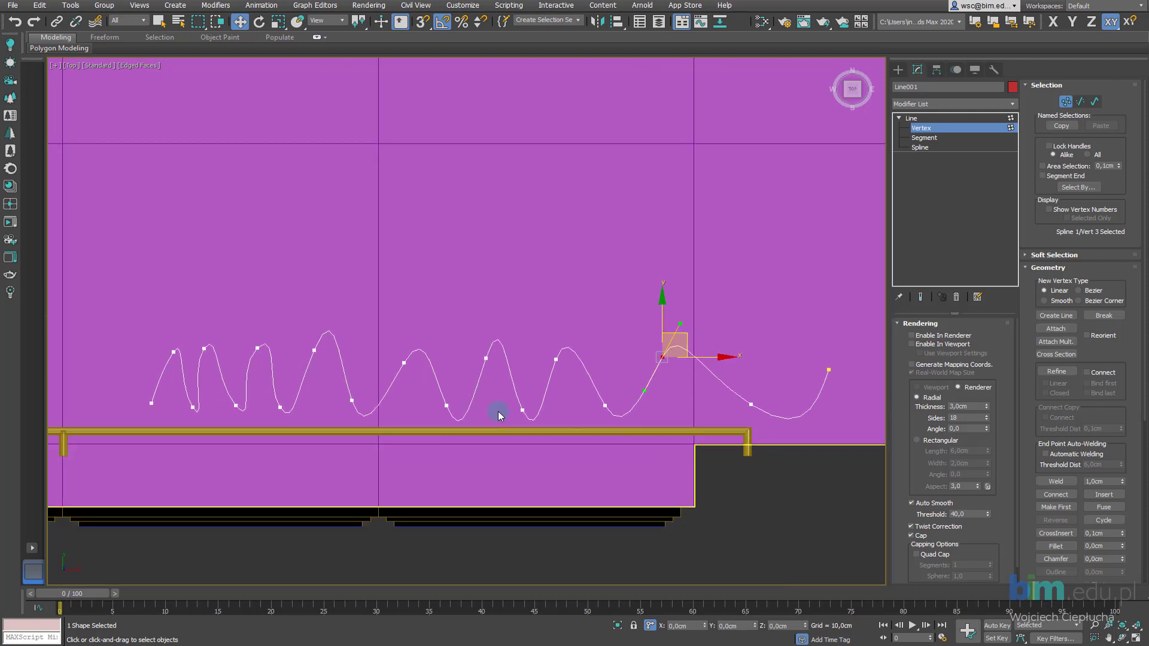
{"action": "scroll", "coordinate": [662, 362], "scroll_direction": "up", "scroll_amount": 2}
{"action": "middle_click_drag", "start_coordinate": [527, 362], "coordinate": [306, 361]}
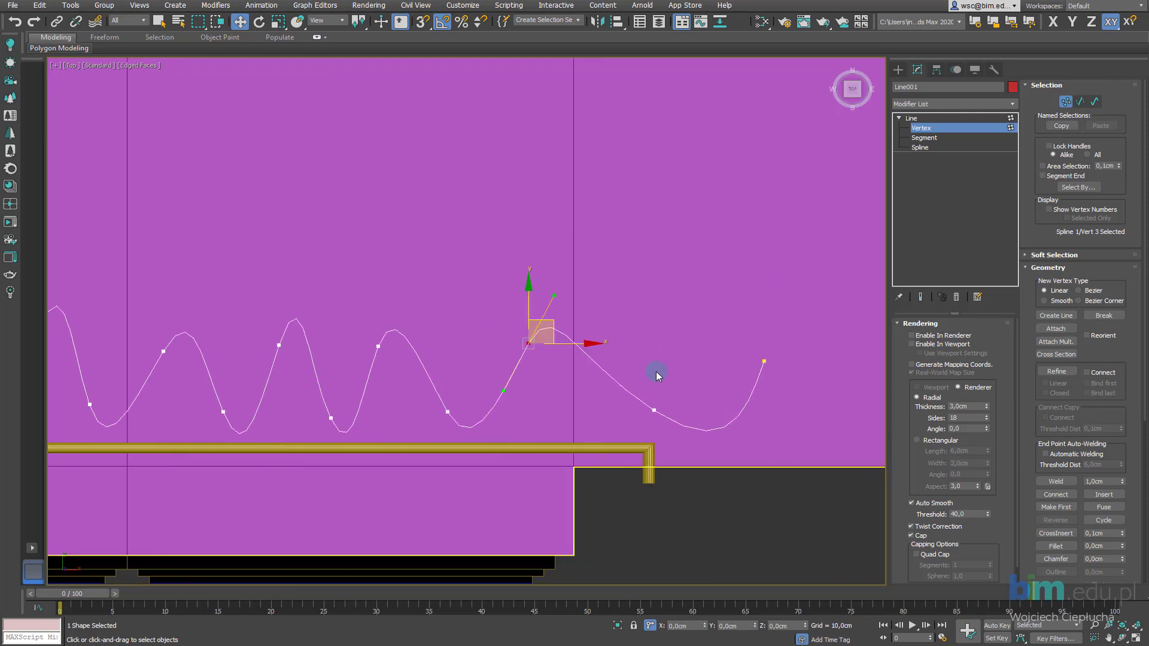
{"action": "left_click", "coordinate": [668, 435]}
{"action": "left_click_drag", "start_coordinate": [668, 435], "coordinate": [603, 404]}
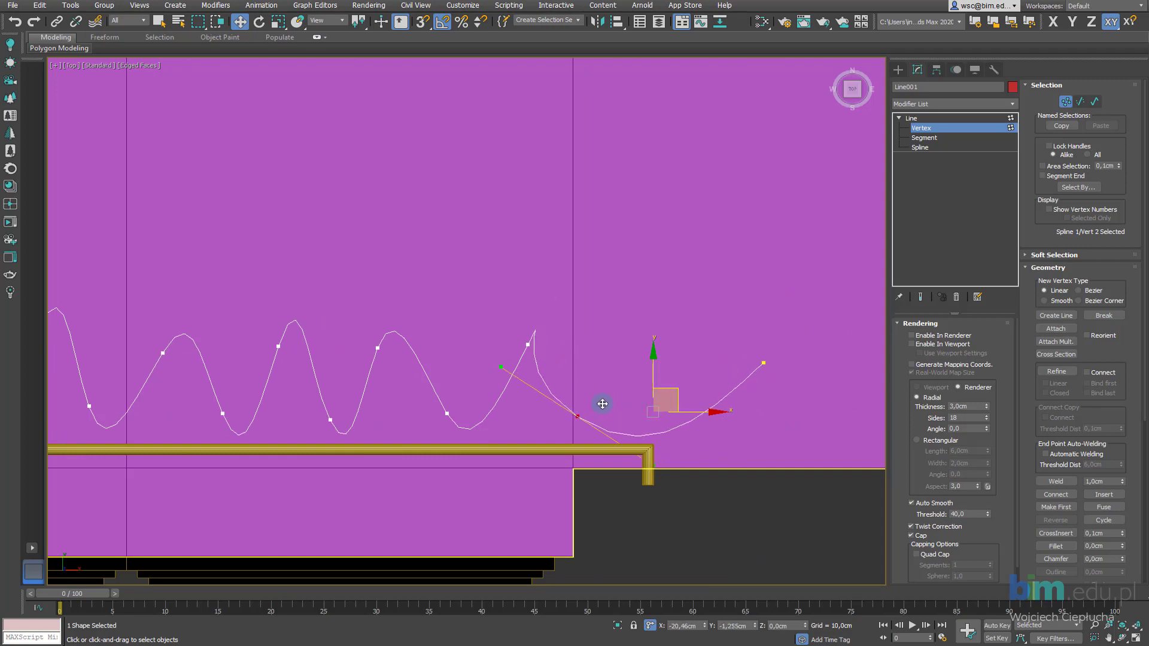
{"action": "left_click_drag", "start_coordinate": [603, 400], "coordinate": [504, 299]}
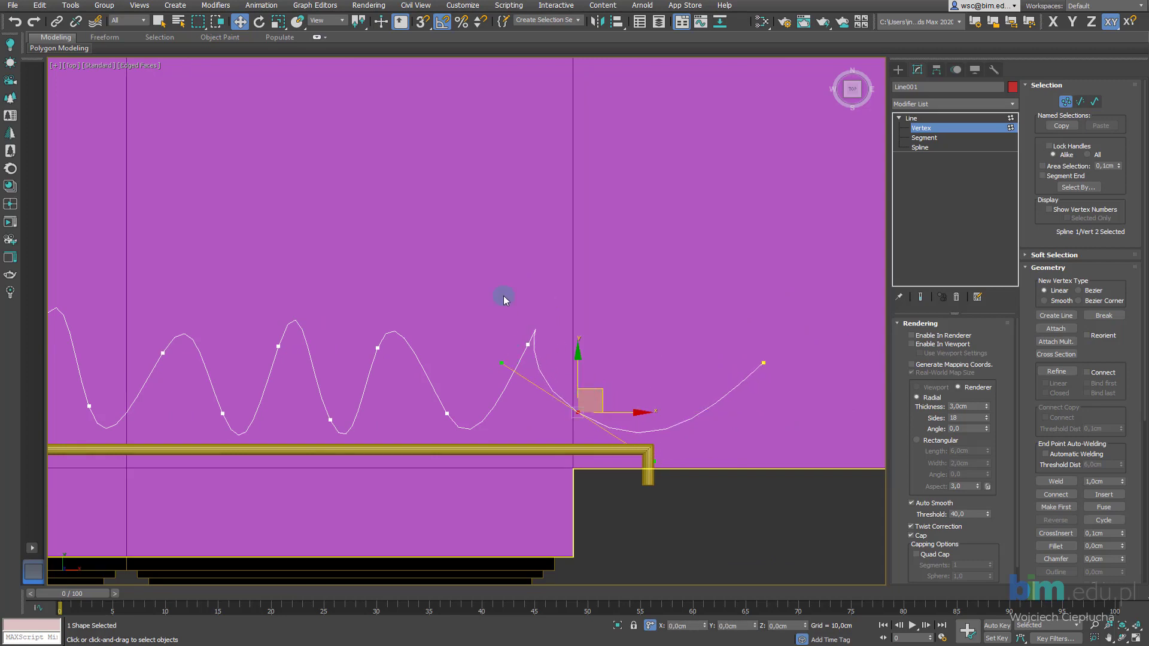
{"action": "scroll", "coordinate": [548, 366], "scroll_direction": "up", "scroll_amount": 2}
{"action": "scroll", "coordinate": [547, 359], "scroll_direction": "up", "scroll_amount": 2}
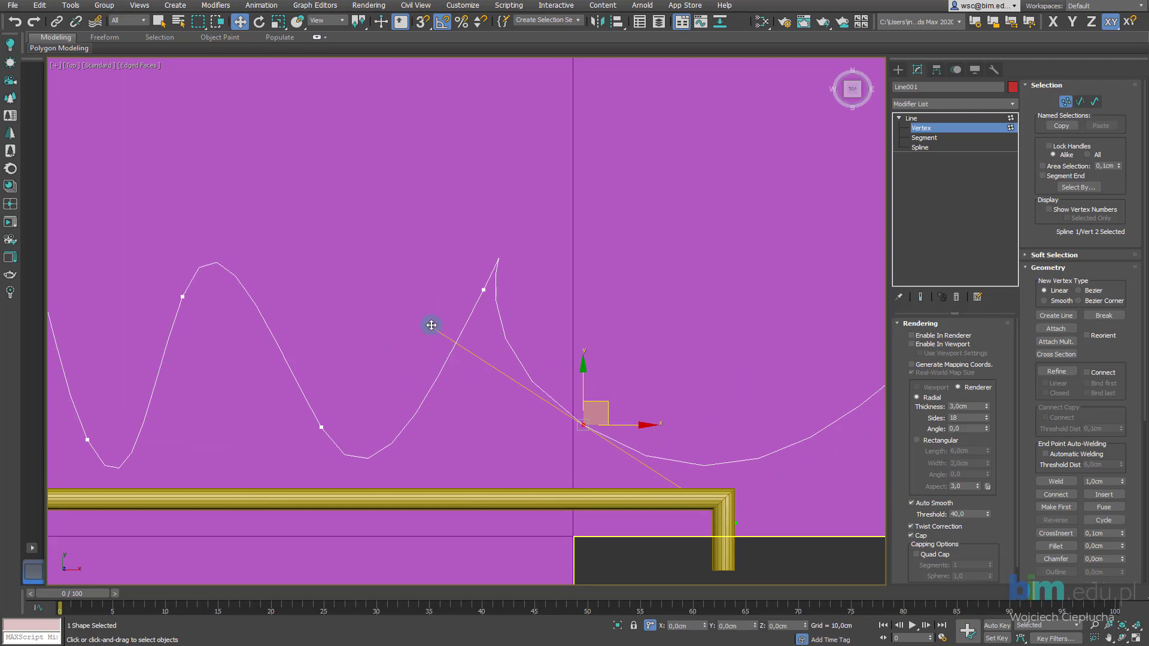
{"action": "mouse_move", "coordinate": [432, 325]}
{"action": "left_mouse_down"}
{"action": "mouse_move", "coordinate": [533, 390]}
{"action": "mouse_move", "coordinate": [495, 351]}
{"action": "mouse_move", "coordinate": [536, 389]}
{"action": "left_mouse_up"}
Select the vertex at the last wave peak and bring up its vertex-type options
{"action": "scroll", "coordinate": [546, 392], "scroll_direction": "down", "scroll_amount": 1}
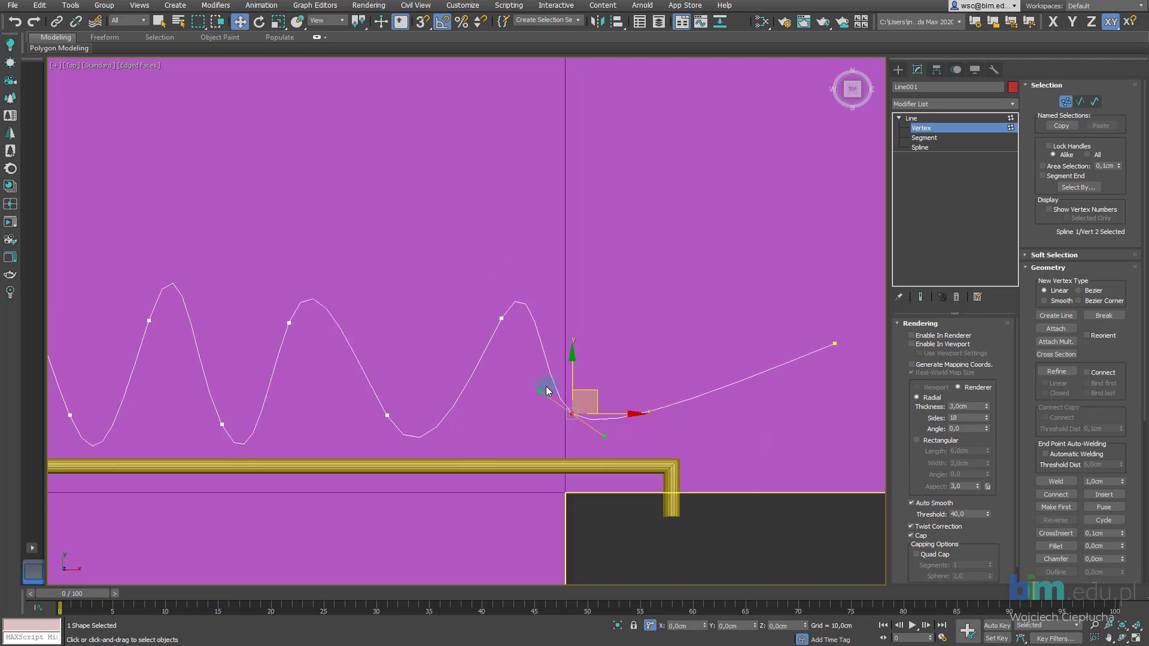
{"action": "scroll", "coordinate": [546, 392], "scroll_direction": "down", "scroll_amount": 1}
{"action": "middle_click_drag", "start_coordinate": [547, 392], "coordinate": [594, 372]}
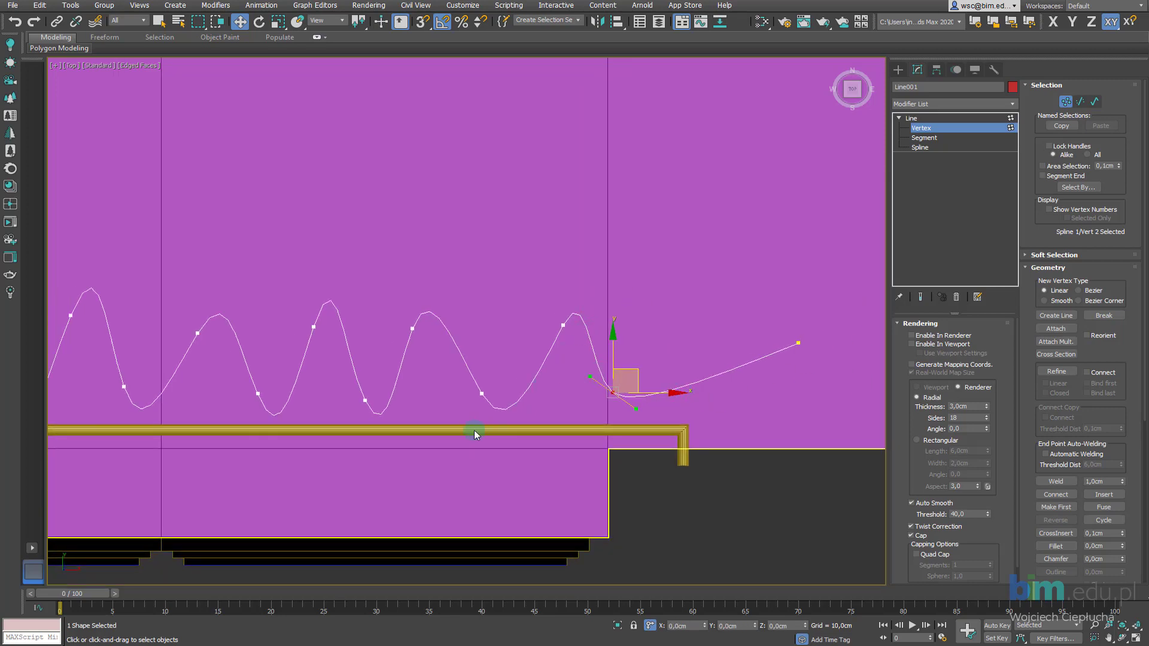
{"action": "middle_click_drag", "start_coordinate": [367, 372], "coordinate": [485, 382]}
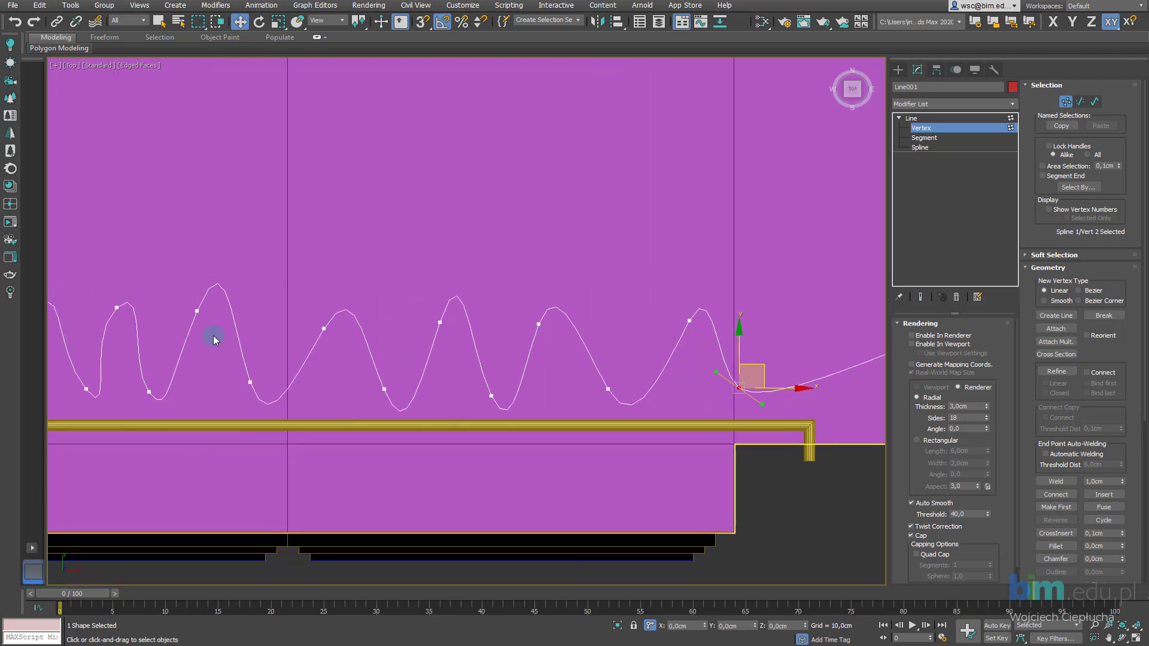
{"action": "scroll", "coordinate": [568, 348], "scroll_direction": "up", "scroll_amount": 2}
{"action": "left_click", "coordinate": [534, 311]}
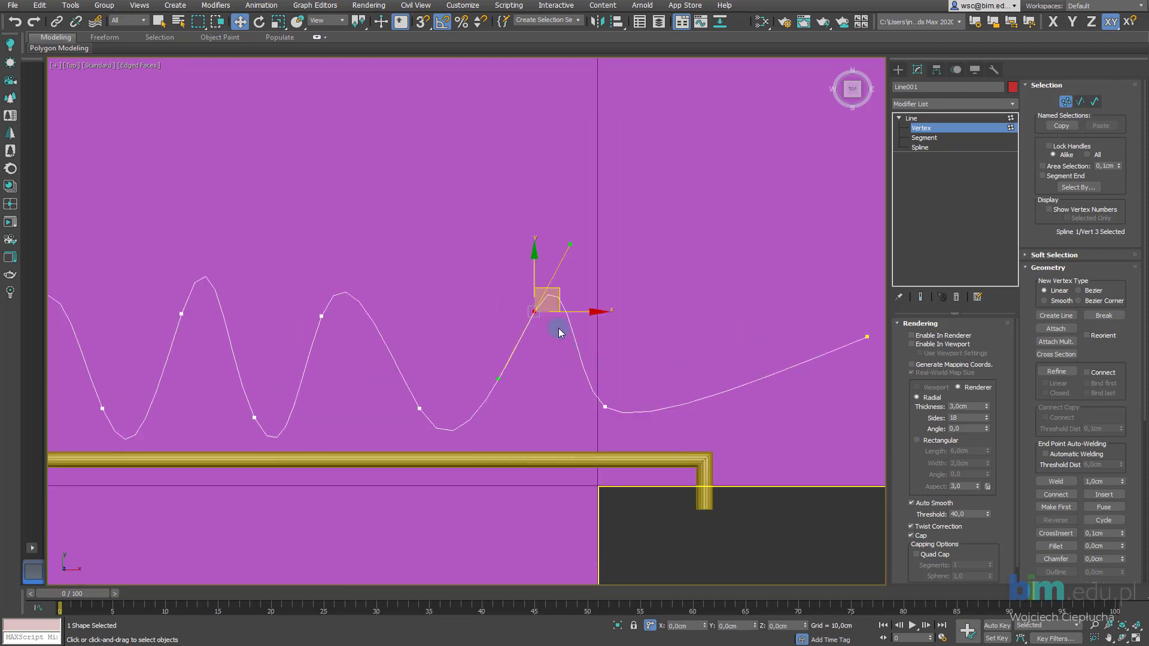
{"action": "right_click", "coordinate": [537, 309]}
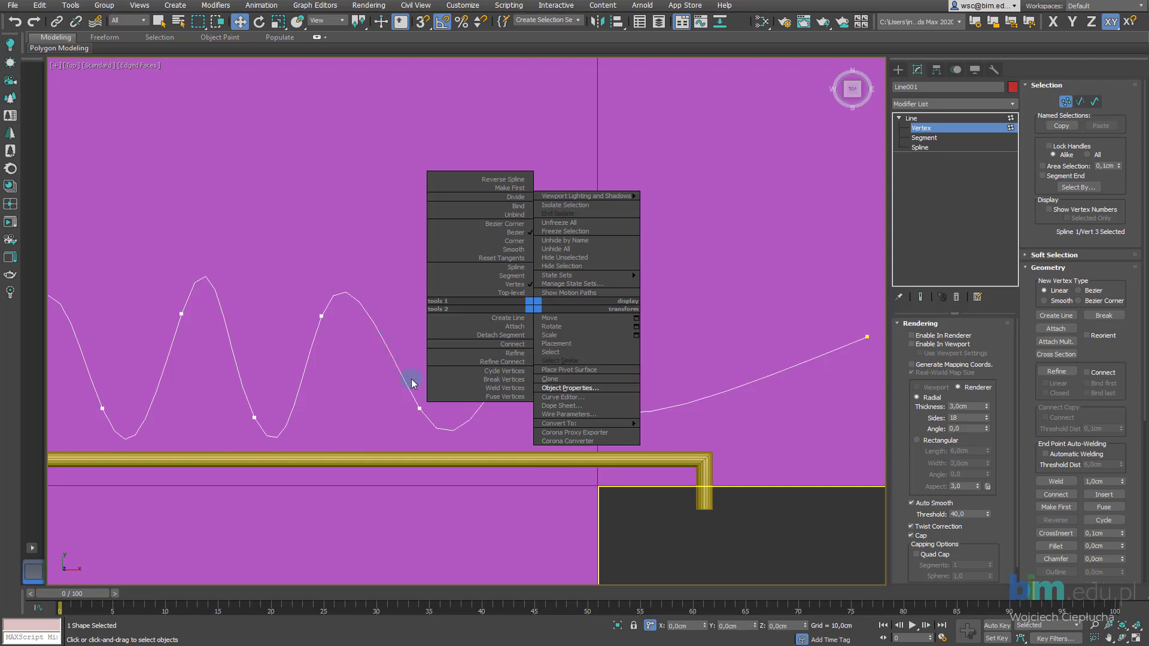
Toggle the last-peak vertex between Corner and Bezier, leaving it Bezier
{"action": "left_click", "coordinate": [516, 241]}
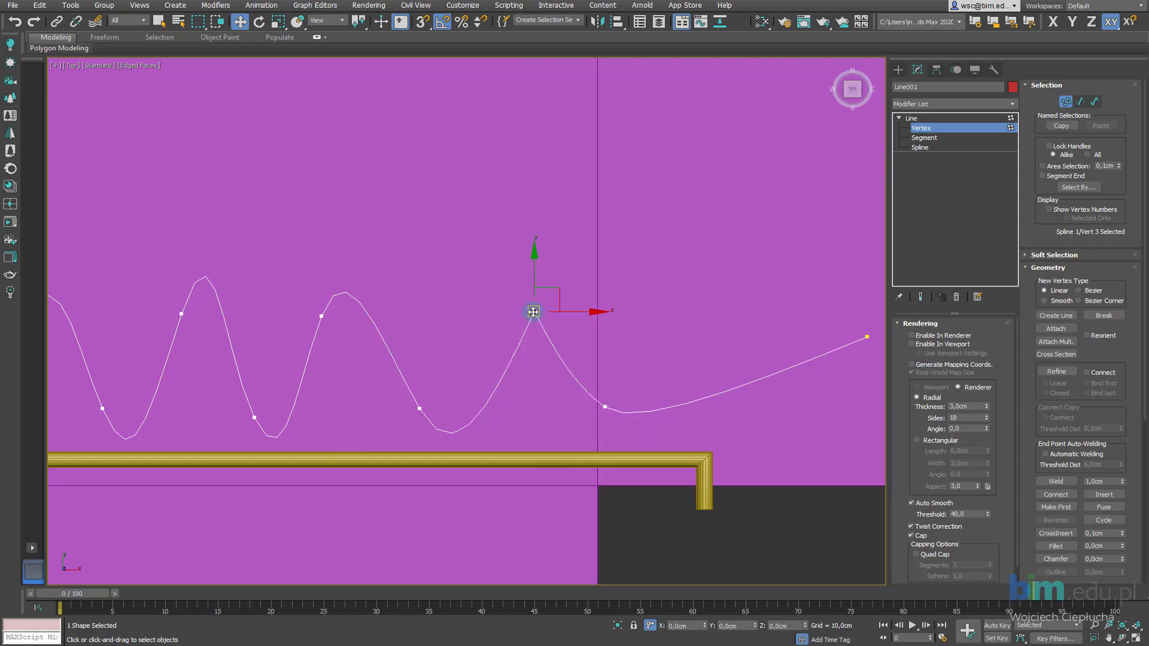
{"action": "right_click", "coordinate": [533, 313]}
{"action": "left_click", "coordinate": [508, 230]}
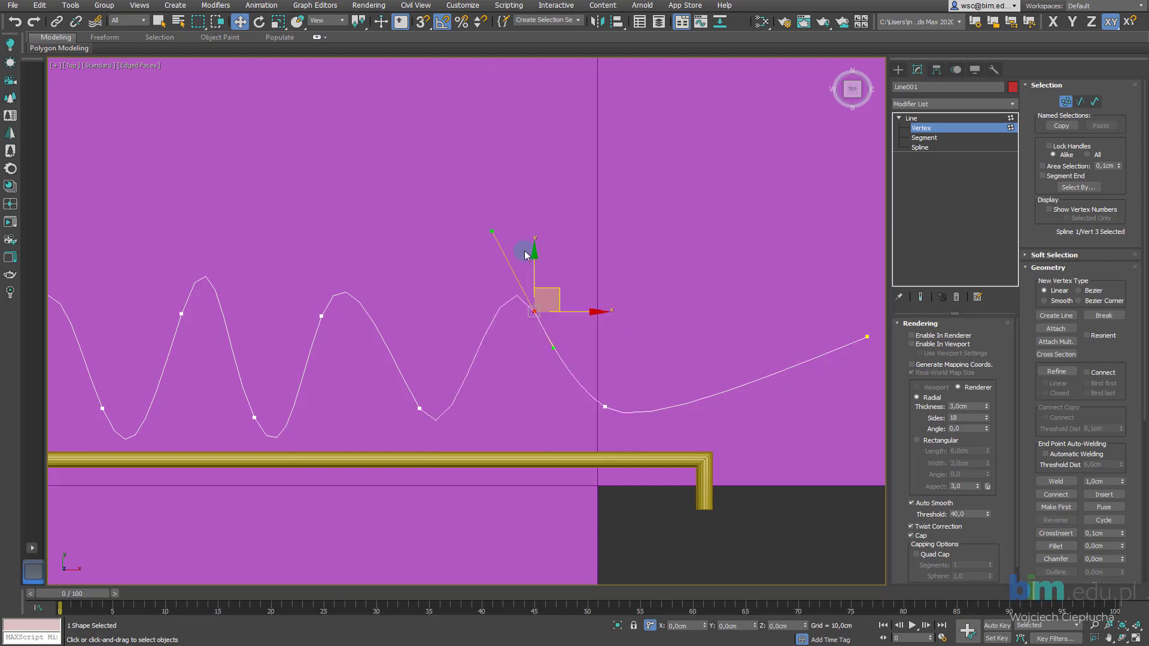
{"action": "right_click", "coordinate": [534, 313]}
{"action": "left_click", "coordinate": [520, 243]}
{"action": "right_click", "coordinate": [535, 311]}
{"action": "left_click", "coordinate": [522, 238]}
Convert three vertices of the last waves to Bezier type
{"action": "left_click_drag", "start_coordinate": [552, 431], "coordinate": [552, 431]}
{"action": "right_click", "coordinate": [407, 349]}
{"action": "left_click", "coordinate": [401, 296]}
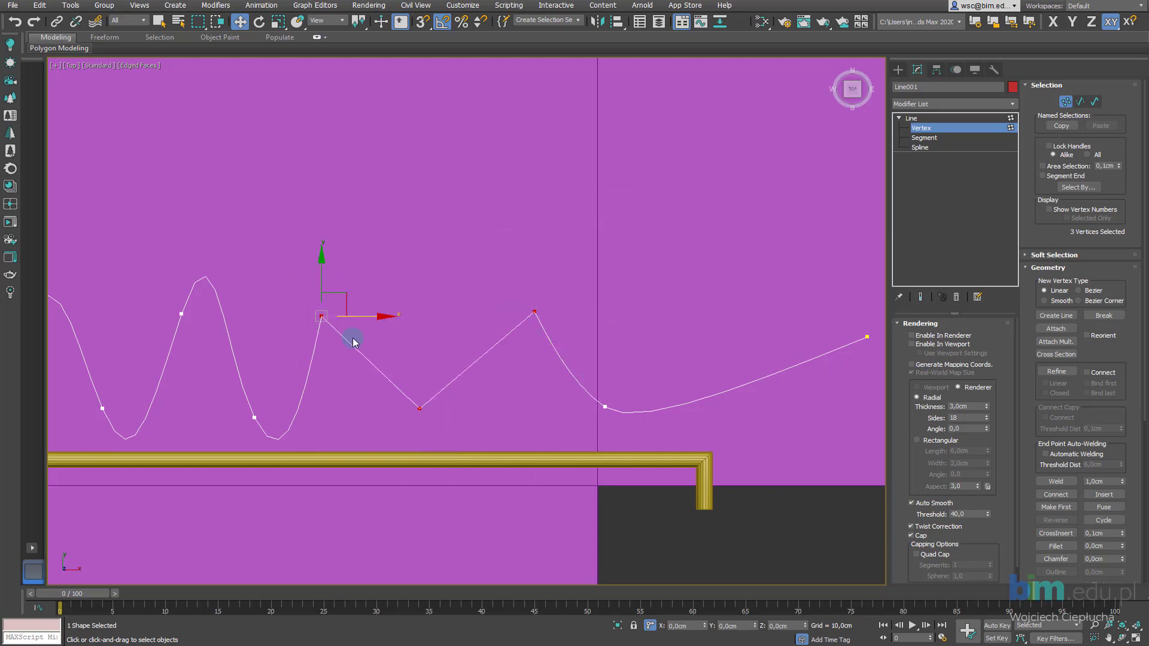
{"action": "right_click", "coordinate": [324, 315]}
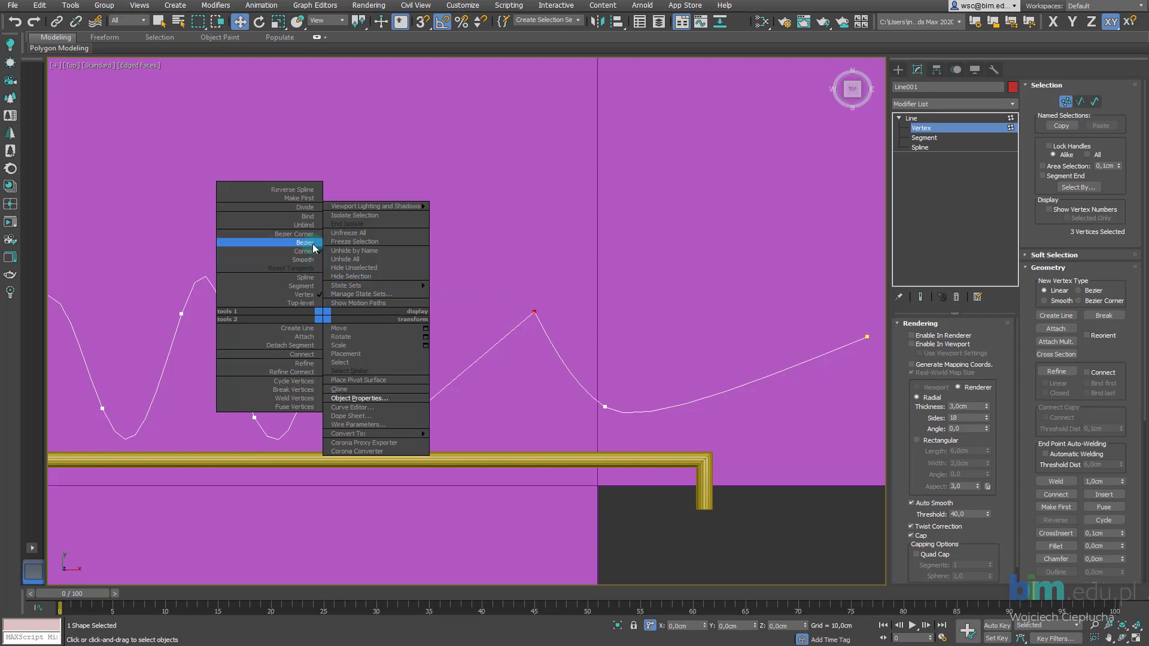
{"action": "left_click", "coordinate": [304, 243]}
{"action": "left_click", "coordinate": [529, 359]}
Move the tail vertices and the curve's end point left toward the folds
{"action": "scroll", "coordinate": [539, 364], "scroll_direction": "down", "scroll_amount": 2}
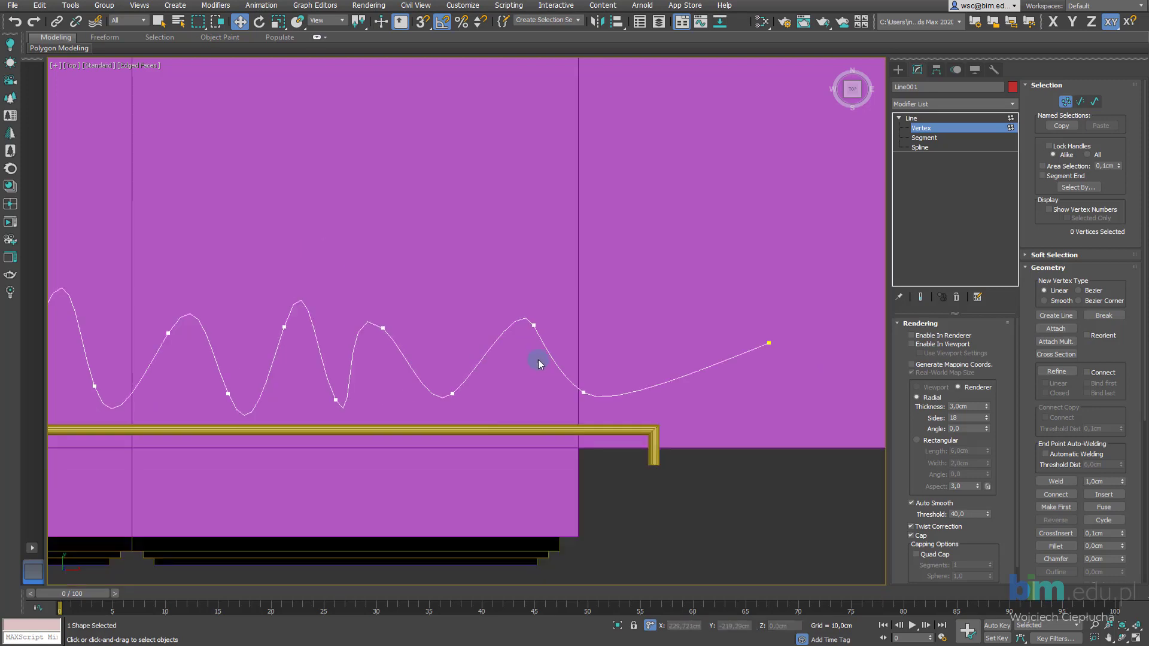
{"action": "left_click", "coordinate": [571, 394]}
{"action": "left_click_drag", "start_coordinate": [616, 386], "coordinate": [582, 396]}
{"action": "left_click", "coordinate": [770, 343]}
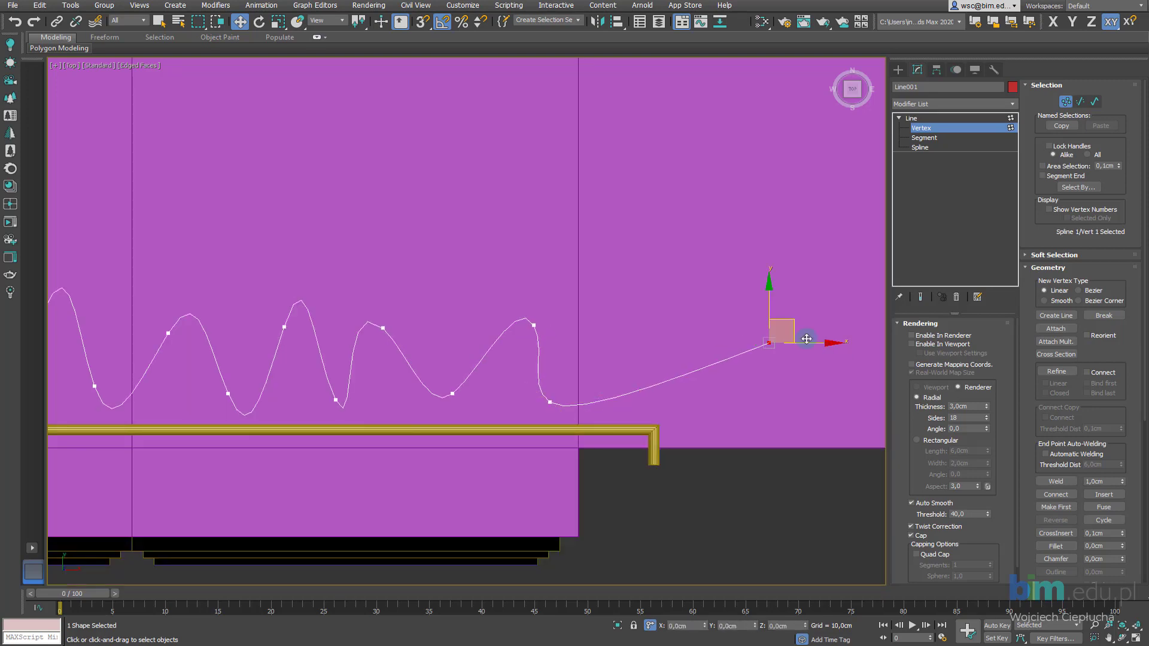
{"action": "left_click_drag", "start_coordinate": [794, 323], "coordinate": [608, 324]}
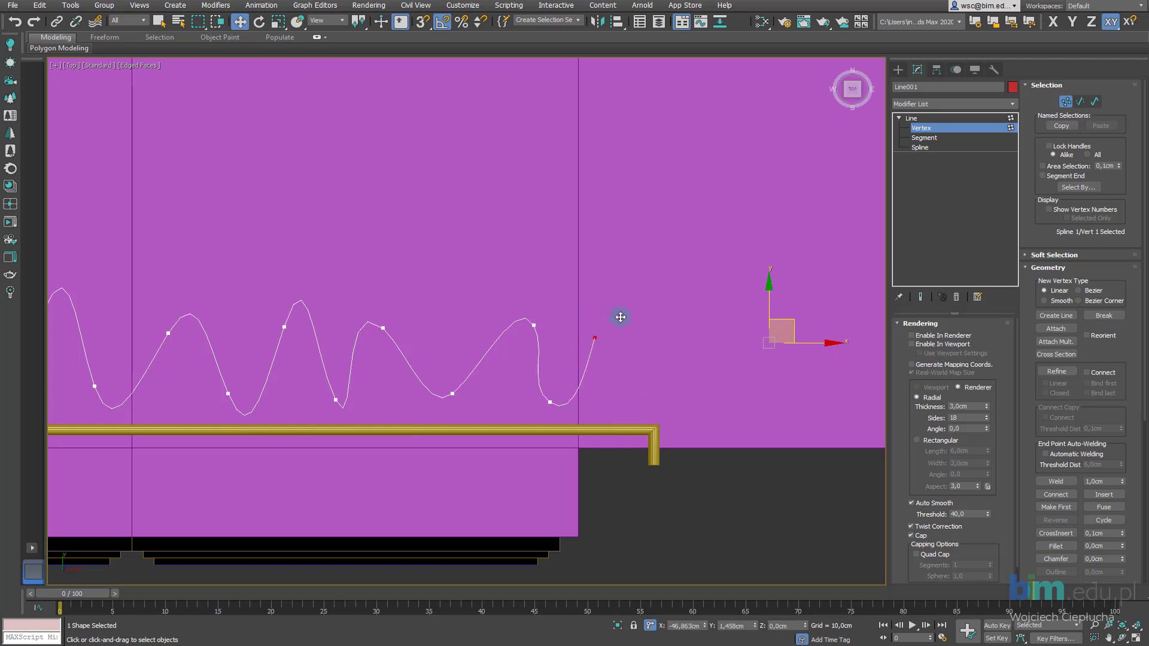
{"action": "scroll", "coordinate": [622, 310], "scroll_direction": "down", "scroll_amount": 2}
{"action": "scroll", "coordinate": [380, 341], "scroll_direction": "up", "scroll_amount": 2}
{"action": "left_click", "coordinate": [667, 327]}
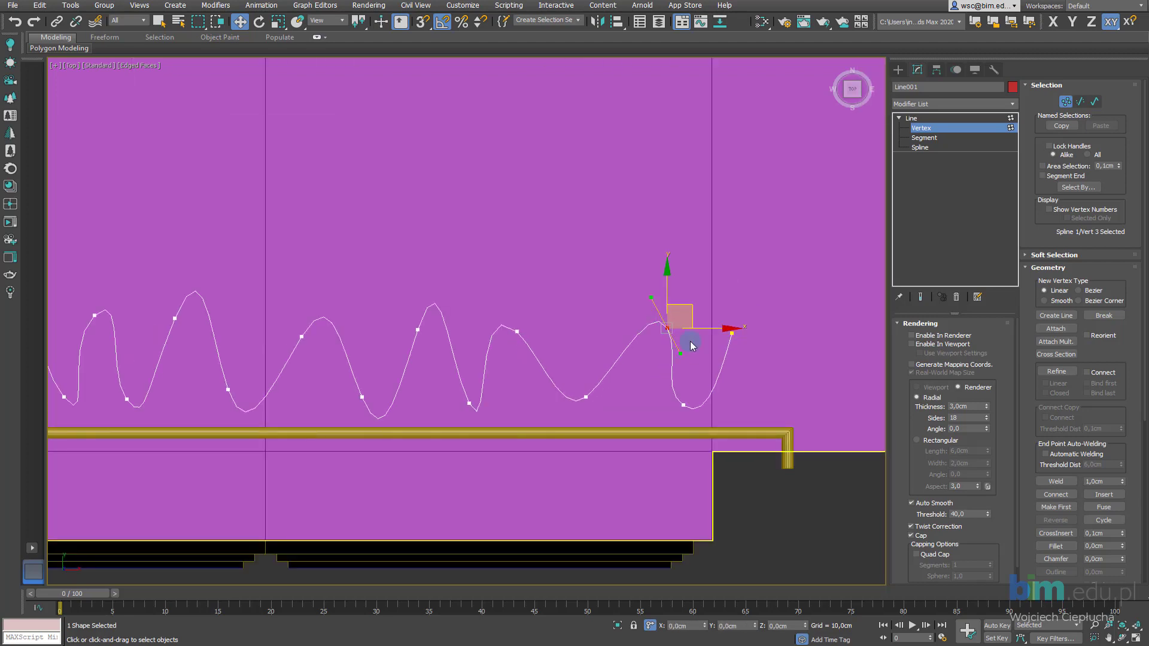
{"action": "left_click_drag", "start_coordinate": [688, 317], "coordinate": [673, 317]}
{"action": "left_click", "coordinate": [586, 397]}
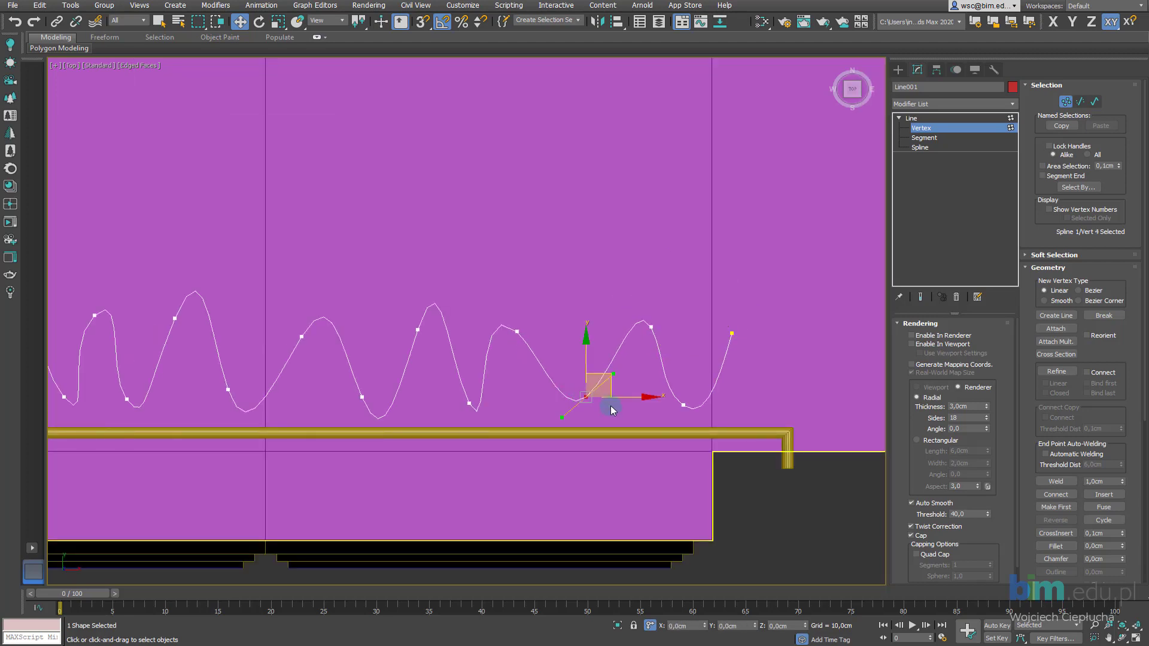
{"action": "scroll", "coordinate": [318, 335], "scroll_direction": "down", "scroll_amount": 2}
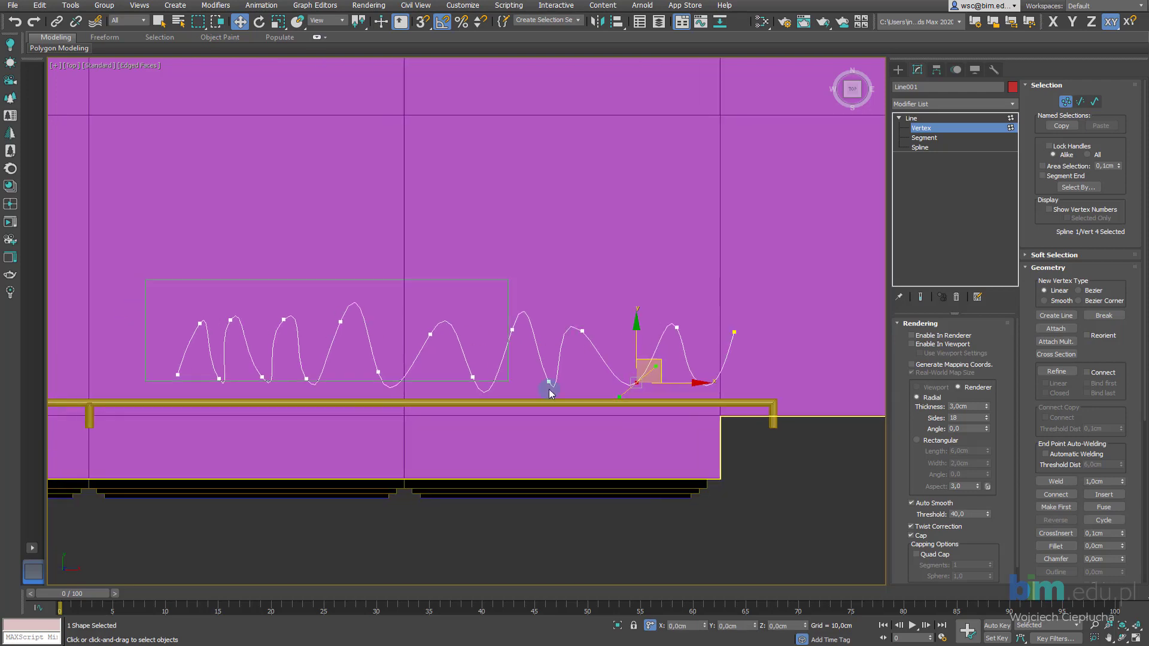
Slide the selected group of fold vertices slightly right along X
{"action": "left_click_drag", "start_coordinate": [550, 392], "coordinate": [598, 398]}
{"action": "left_click_drag", "start_coordinate": [640, 331], "coordinate": [683, 331]}
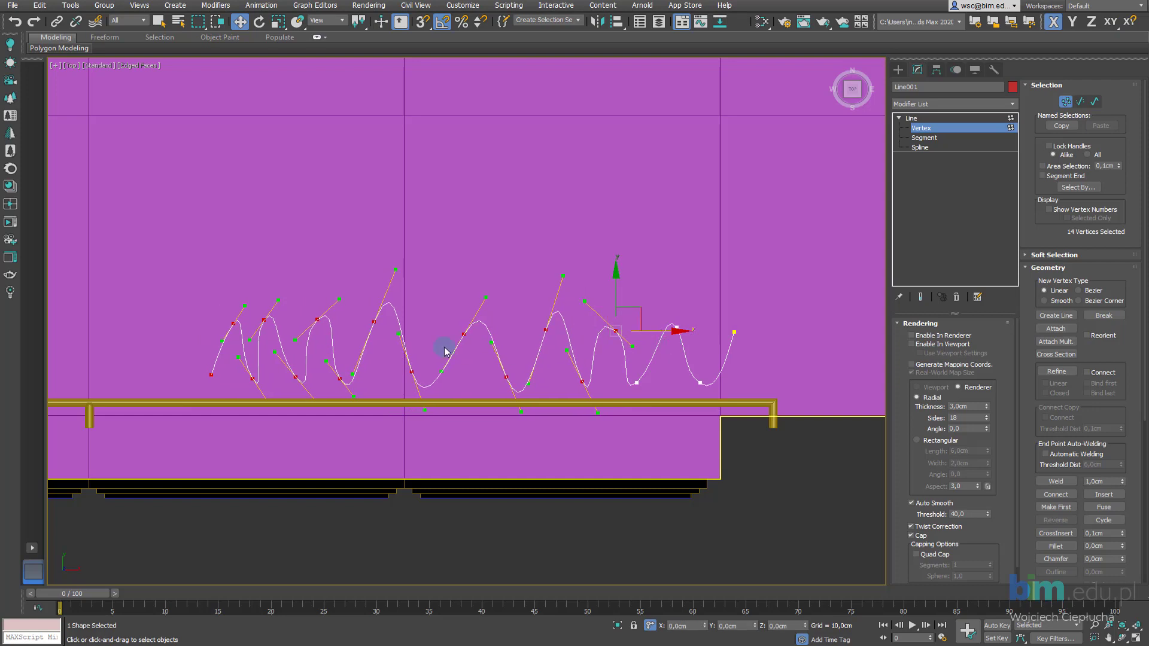
{"action": "left_click", "coordinate": [413, 329]}
{"action": "scroll", "coordinate": [369, 326], "scroll_direction": "up", "scroll_amount": 2}
Sharpen a peak fold by tilting its vertex tangent and raising the vertex
{"action": "left_click", "coordinate": [372, 318]}
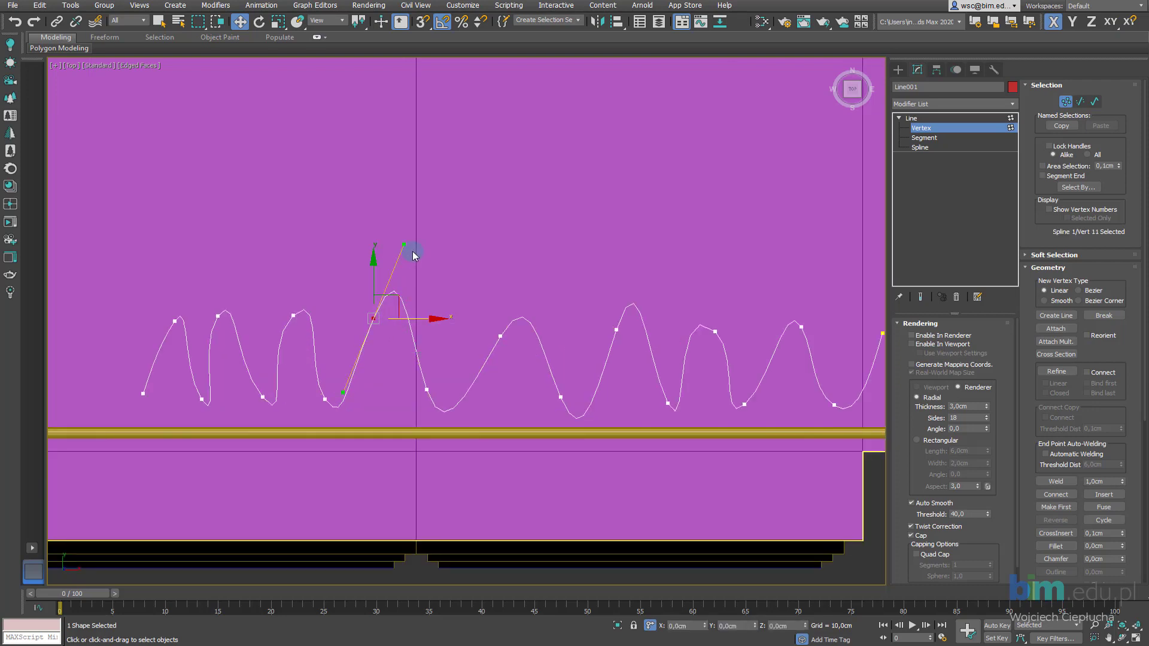
{"action": "left_click_drag", "start_coordinate": [413, 255], "coordinate": [404, 325]}
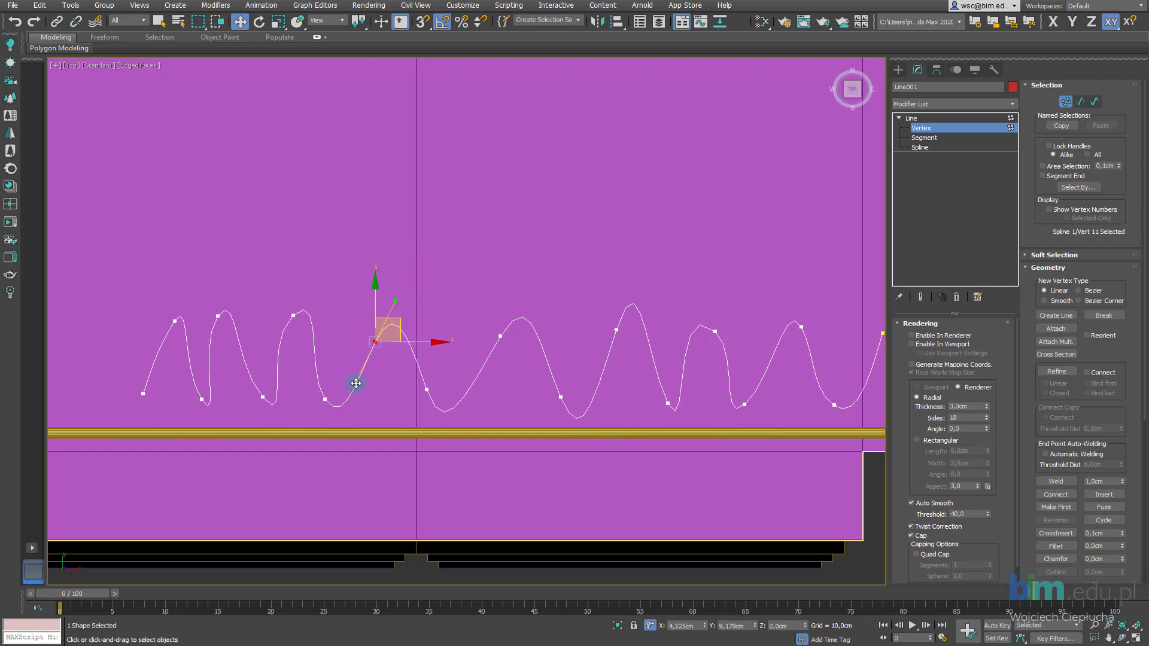
{"action": "left_click_drag", "start_coordinate": [403, 333], "coordinate": [401, 325]}
Shift the left-end vertices of the curve left along the rod
{"action": "left_click", "coordinate": [207, 409]}
{"action": "middle_click_drag", "start_coordinate": [207, 408], "coordinate": [351, 410]}
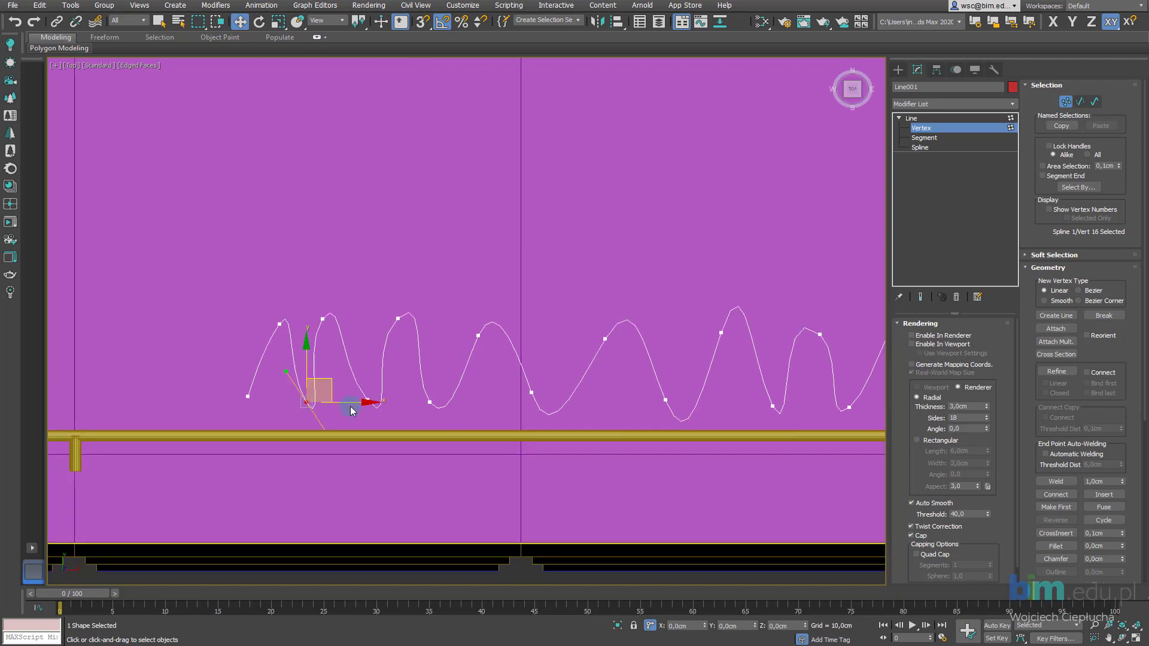
{"action": "left_click_drag", "start_coordinate": [343, 402], "coordinate": [328, 404]}
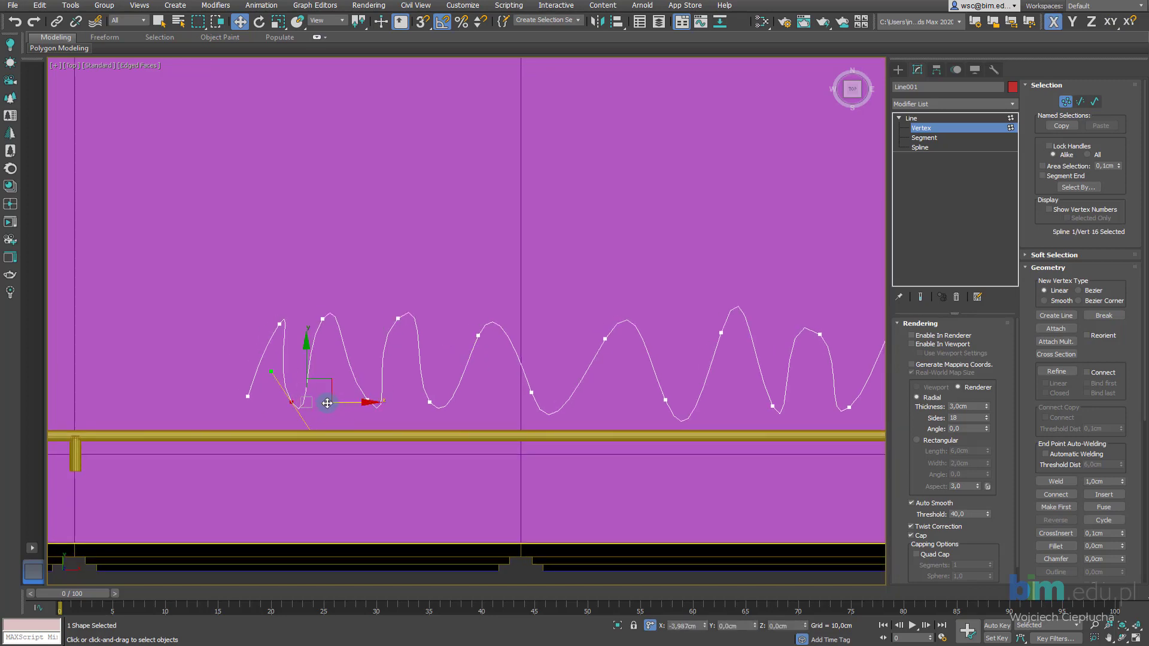
{"action": "mouse_move", "coordinate": [252, 295]}
{"action": "left_mouse_down"}
{"action": "mouse_move", "coordinate": [310, 323]}
{"action": "mouse_move", "coordinate": [277, 324]}
{"action": "left_mouse_up"}
{"action": "left_click", "coordinate": [248, 396]}
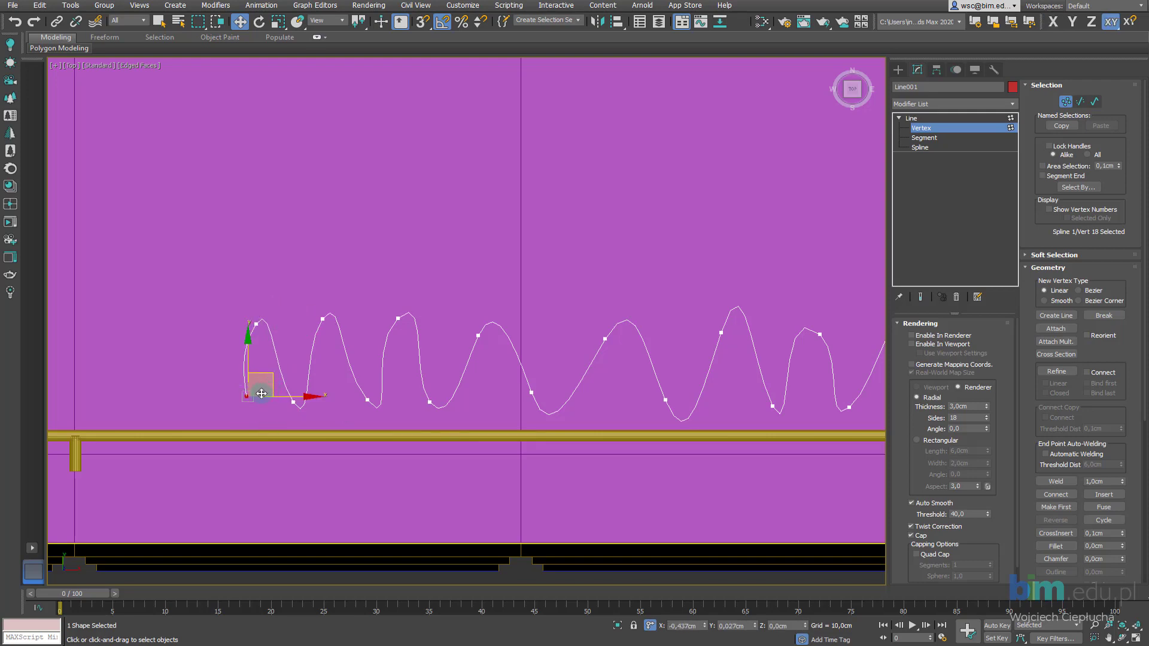
{"action": "scroll", "coordinate": [266, 385], "scroll_direction": "down", "scroll_amount": 3}
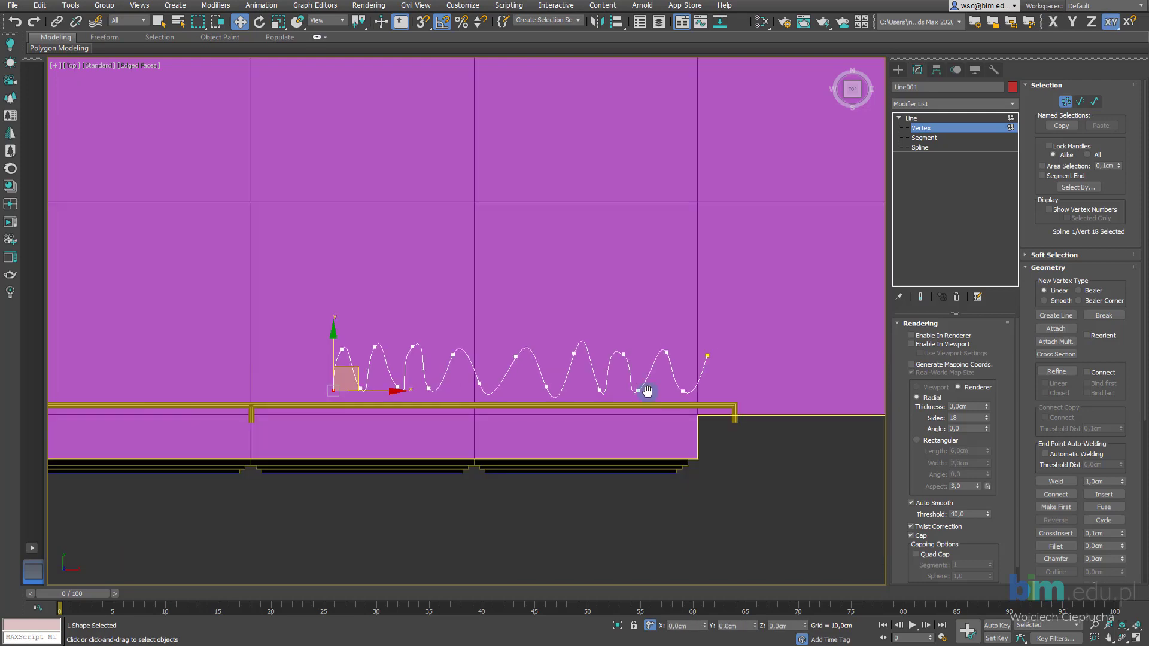
{"action": "scroll", "coordinate": [515, 365], "scroll_direction": "up", "scroll_amount": 4}
Reshape a middle fold by moving its vertex down-left and rounding its tangent
{"action": "left_click", "coordinate": [524, 333]}
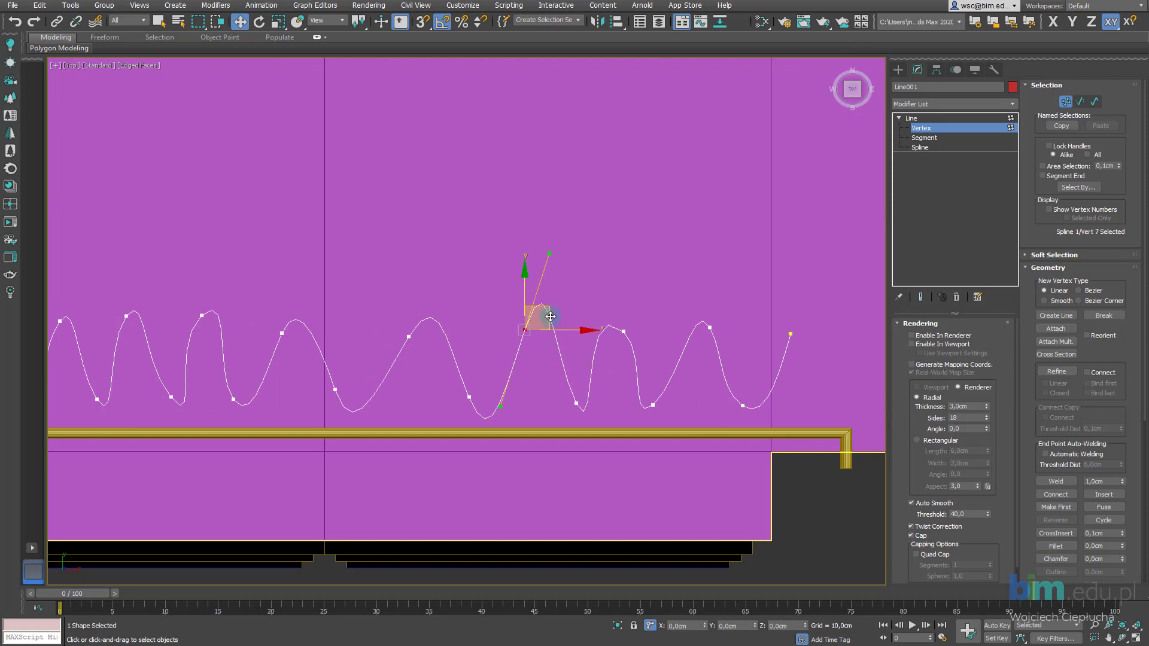
{"action": "left_click_drag", "start_coordinate": [551, 316], "coordinate": [538, 336]}
{"action": "left_click_drag", "start_coordinate": [484, 430], "coordinate": [496, 404]}
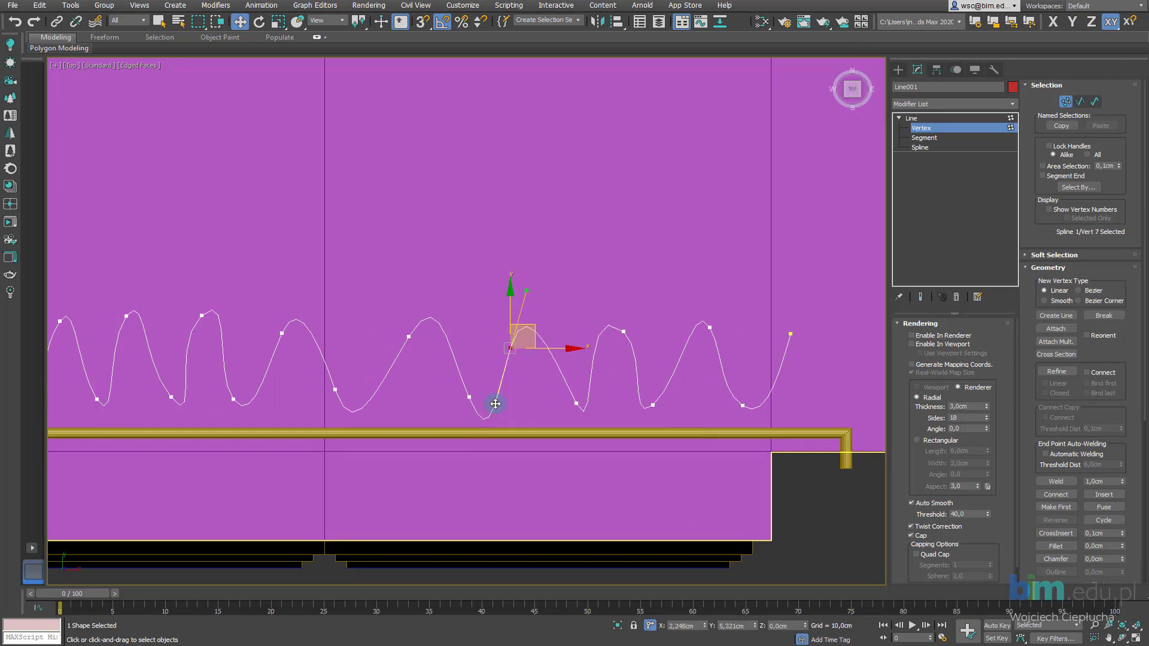
{"action": "left_click_drag", "start_coordinate": [534, 340], "coordinate": [522, 329]}
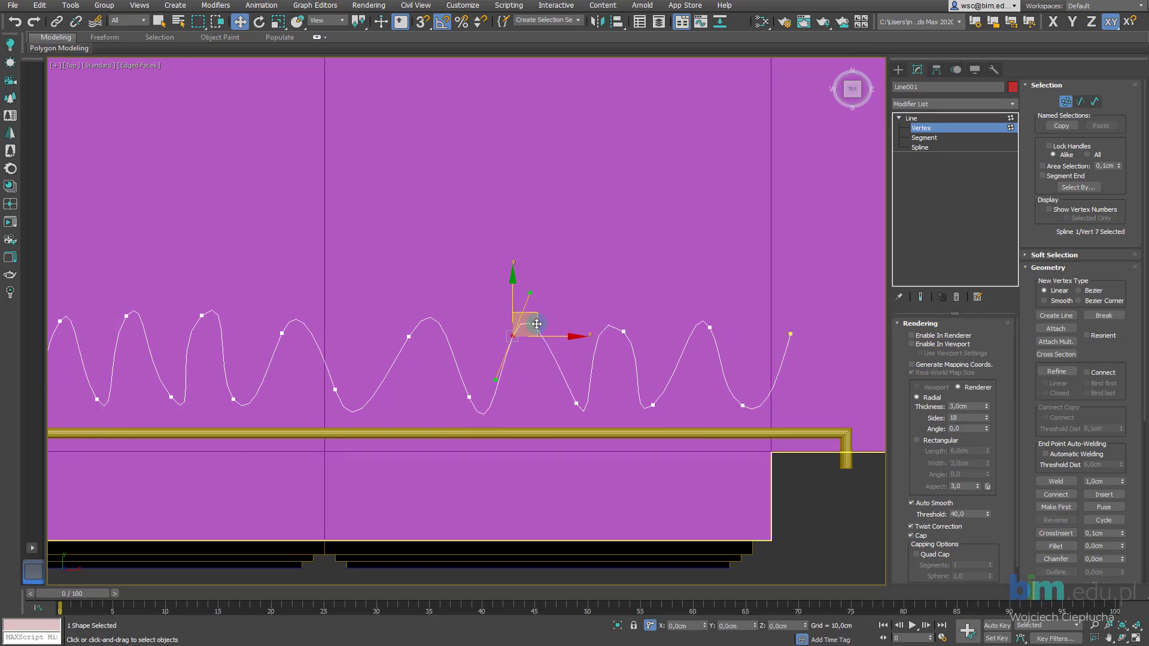
{"action": "scroll", "coordinate": [521, 335], "scroll_direction": "down", "scroll_amount": 8}
{"action": "scroll", "coordinate": [479, 353], "scroll_direction": "up", "scroll_amount": 5}
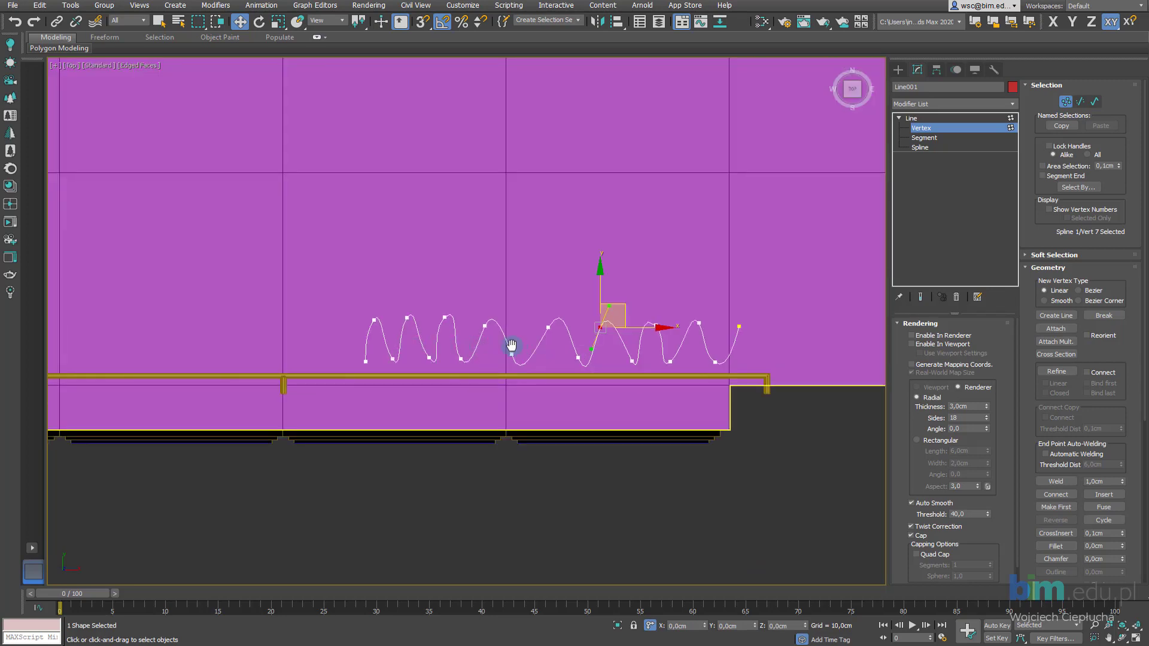
{"action": "middle_click_drag", "start_coordinate": [512, 346], "coordinate": [490, 355]}
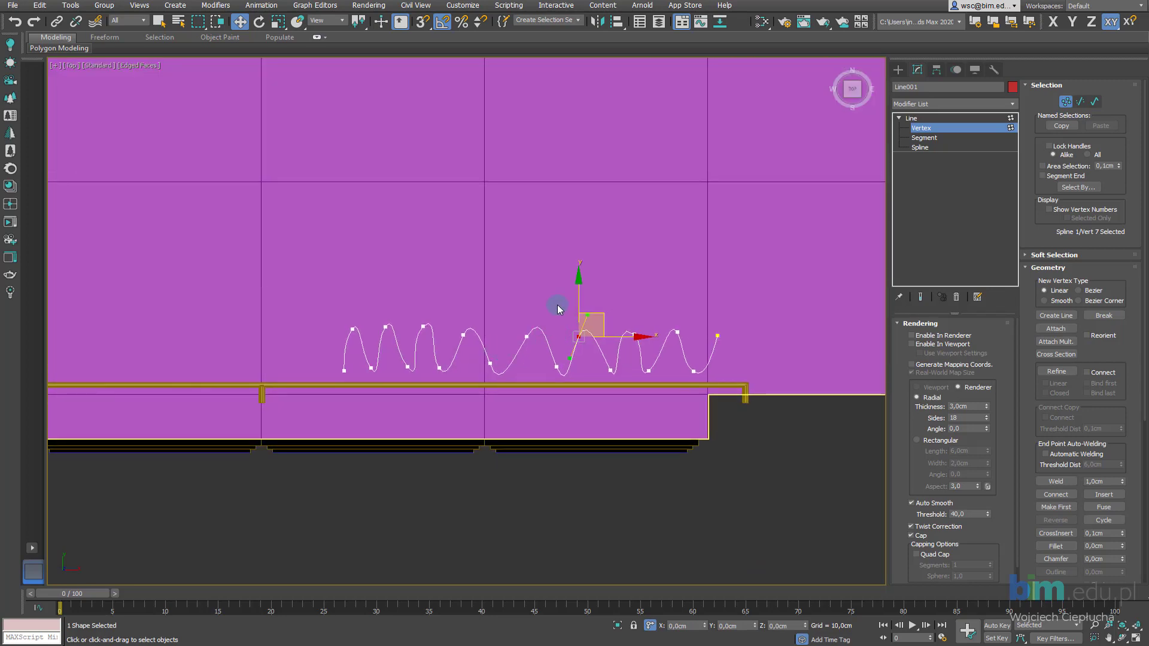
Slide the right-hand fold vertices left along X to even their spacing
{"action": "left_click_drag", "start_coordinate": [744, 400], "coordinate": [743, 397]}
{"action": "key", "text": "F5"}
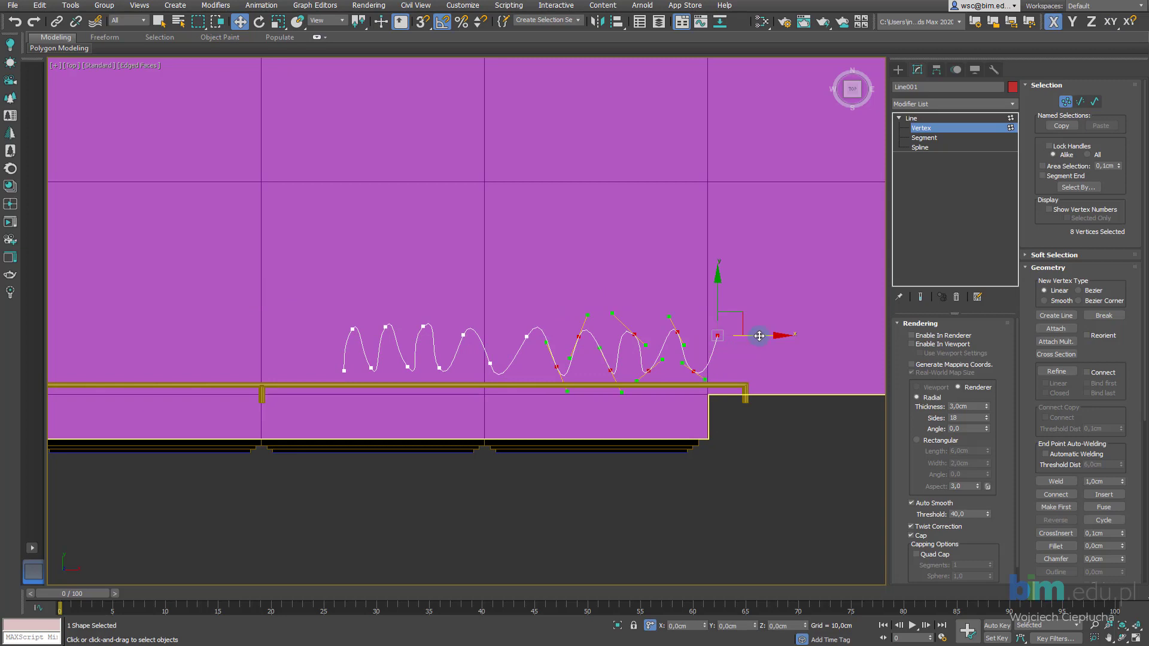
{"action": "left_click_drag", "start_coordinate": [750, 338], "coordinate": [746, 339]}
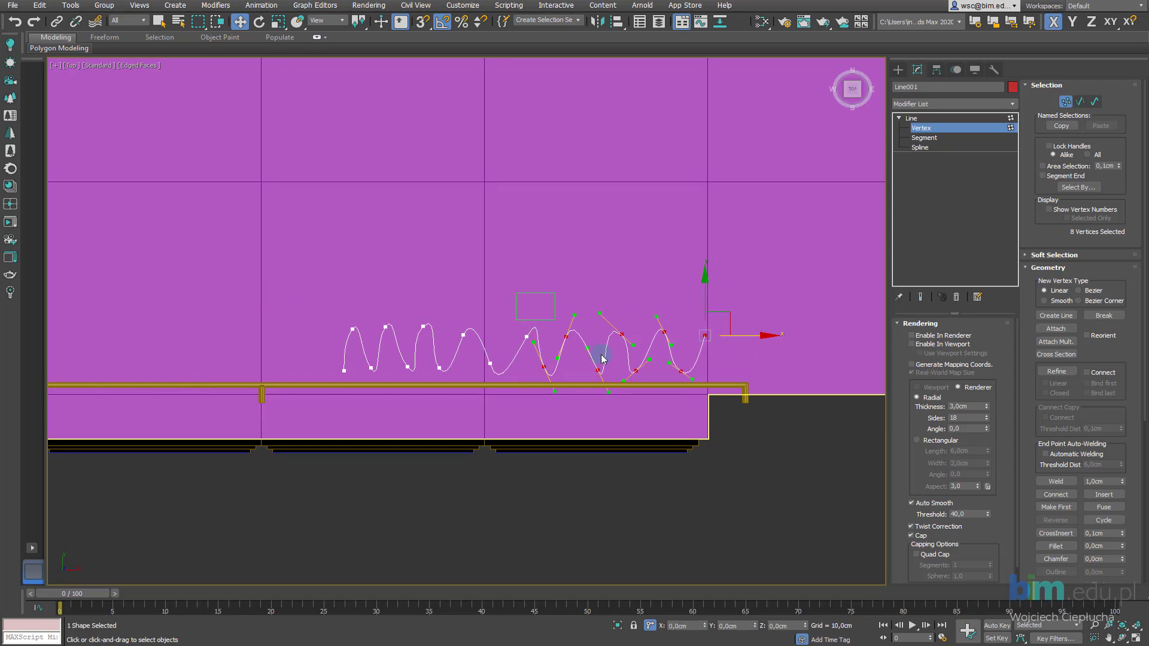
{"action": "left_click_drag", "start_coordinate": [602, 359], "coordinate": [741, 405]}
{"action": "left_click_drag", "start_coordinate": [742, 339], "coordinate": [732, 340]}
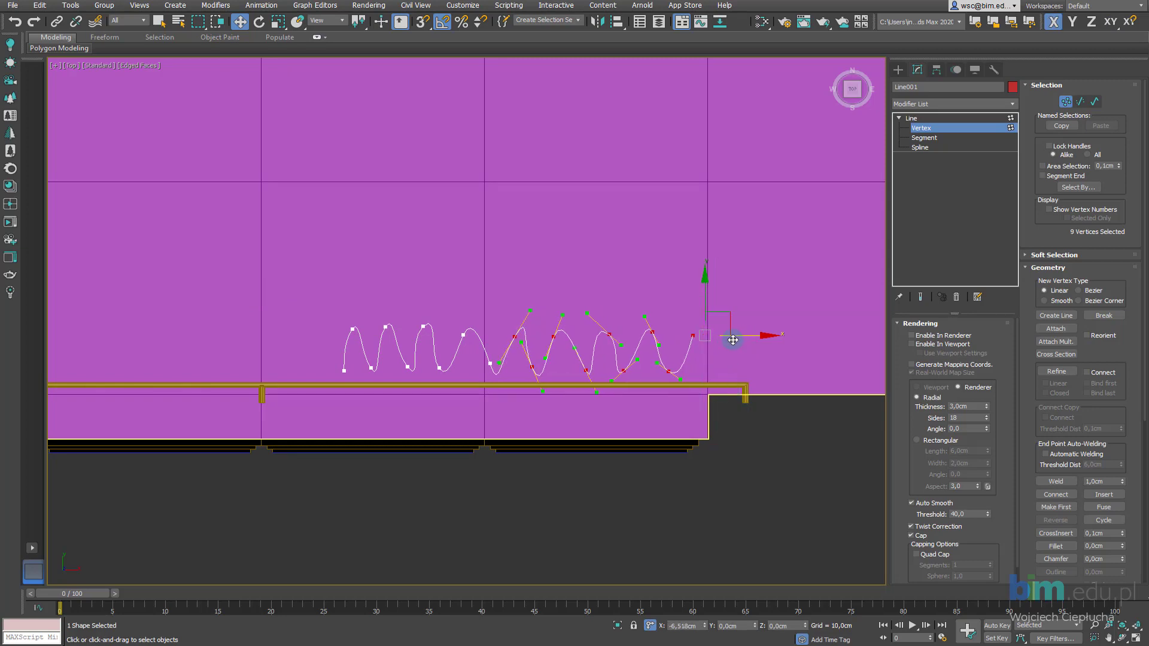
{"action": "scroll", "coordinate": [538, 374], "scroll_direction": "up", "scroll_amount": 4}
Swing a middle vertex tangent to smooth its fold, then deselect all vertices
{"action": "left_click", "coordinate": [491, 302]}
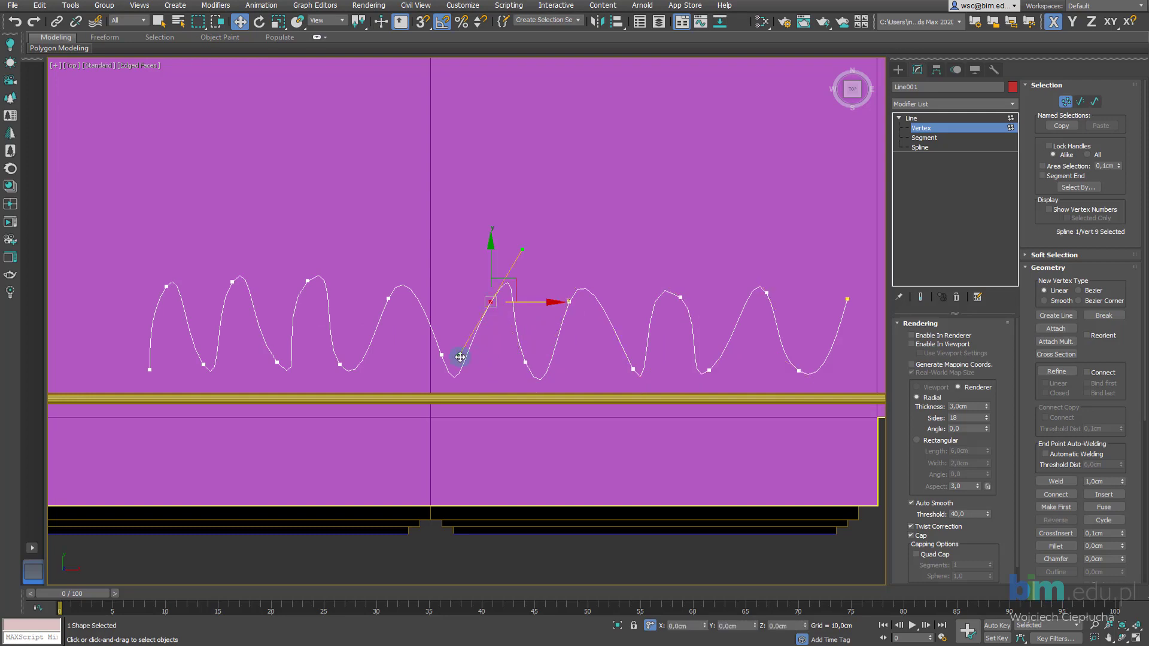
{"action": "left_click_drag", "start_coordinate": [460, 358], "coordinate": [468, 357]}
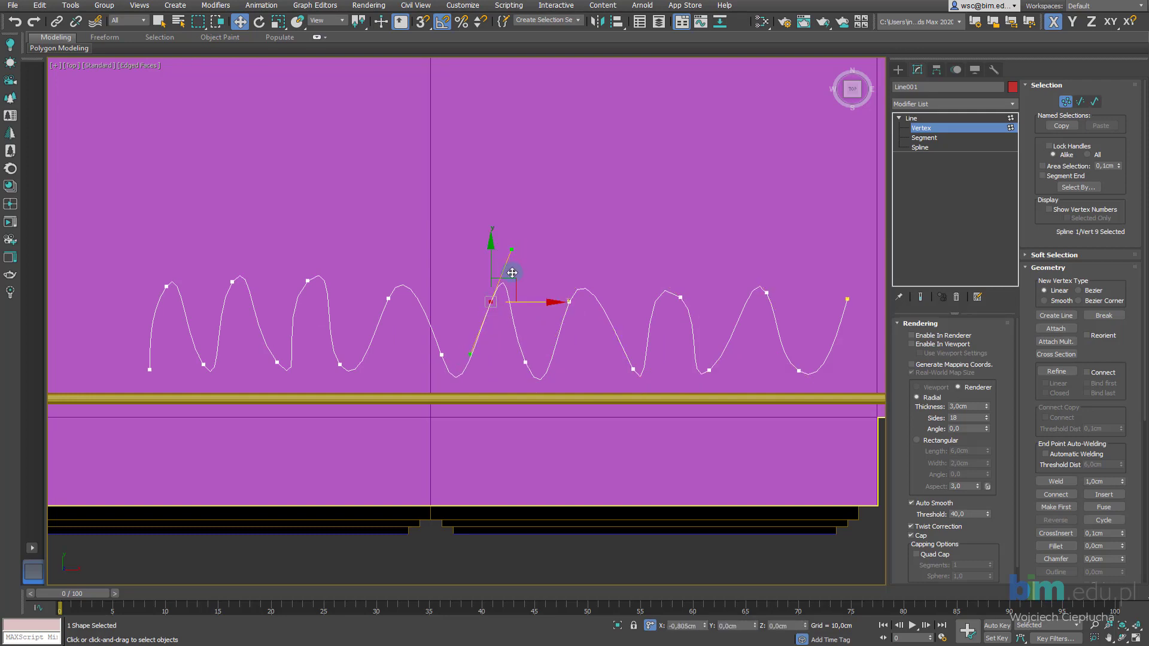
{"action": "scroll", "coordinate": [692, 334], "scroll_direction": "down", "scroll_amount": 3}
{"action": "scroll", "coordinate": [527, 335], "scroll_direction": "up", "scroll_amount": 3}
{"action": "left_click", "coordinate": [458, 323]}
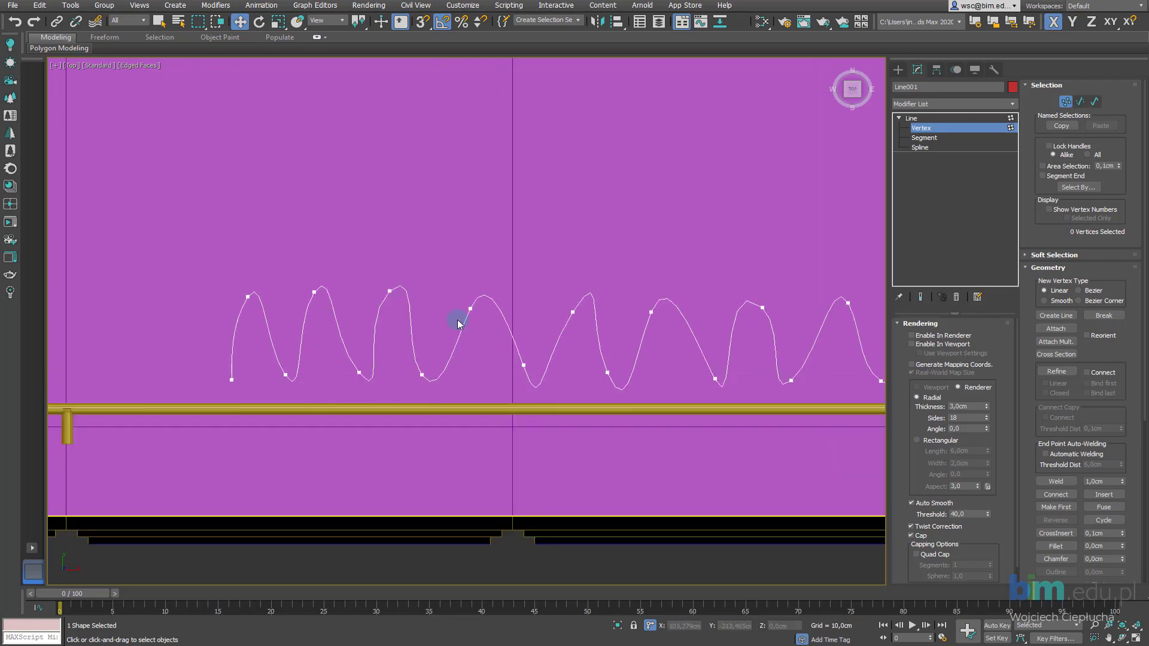
Pan and zoom to frame the whole evened-out pleat curve
{"action": "scroll", "coordinate": [461, 308], "scroll_direction": "down", "scroll_amount": 2}
{"action": "scroll", "coordinate": [744, 367], "scroll_direction": "up", "scroll_amount": 2}
{"action": "scroll", "coordinate": [551, 358], "scroll_direction": "up", "scroll_amount": 2}
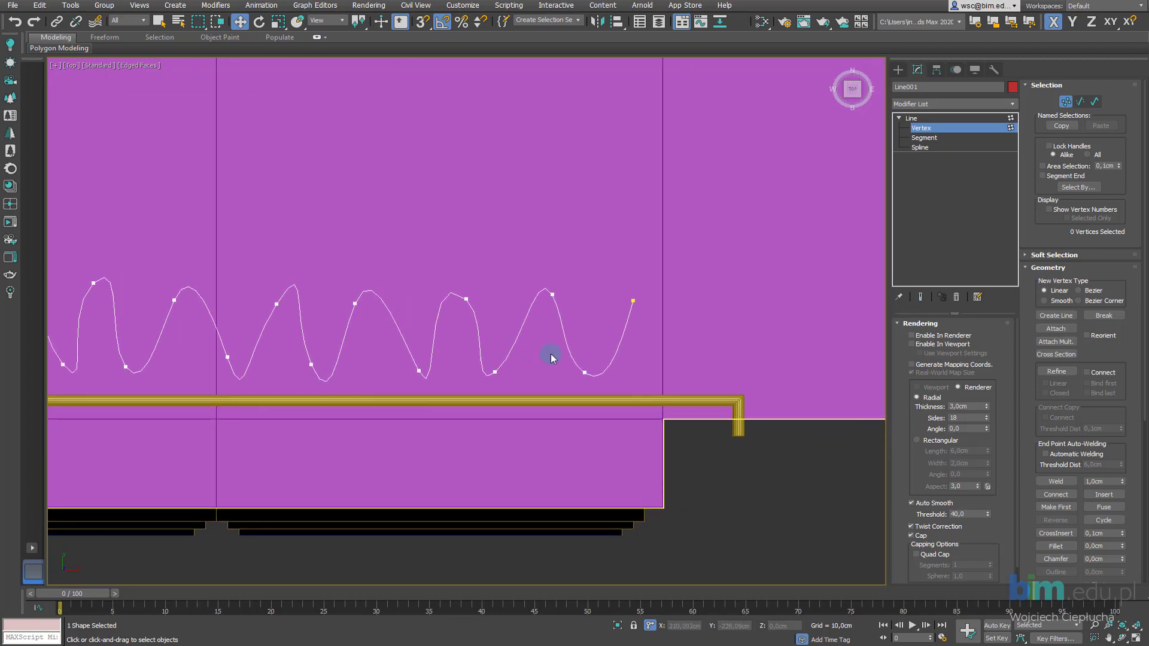
{"action": "scroll", "coordinate": [552, 357], "scroll_direction": "up", "scroll_amount": 2}
{"action": "scroll", "coordinate": [415, 297], "scroll_direction": "down", "scroll_amount": 1}
{"action": "middle_click_drag", "start_coordinate": [711, 272], "coordinate": [706, 309]}
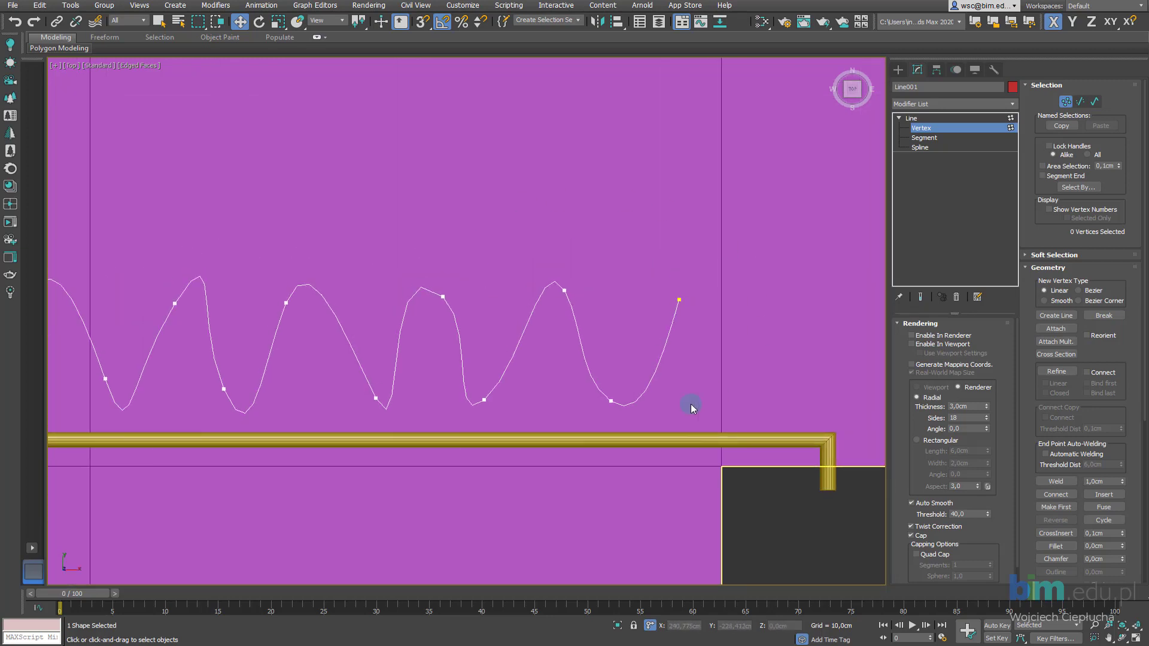
{"action": "middle_click_drag", "start_coordinate": [692, 407], "coordinate": [760, 379]}
{"action": "scroll", "coordinate": [742, 385], "scroll_direction": "down", "scroll_amount": 2}
{"action": "middle_click_drag", "start_coordinate": [318, 387], "coordinate": [423, 396]}
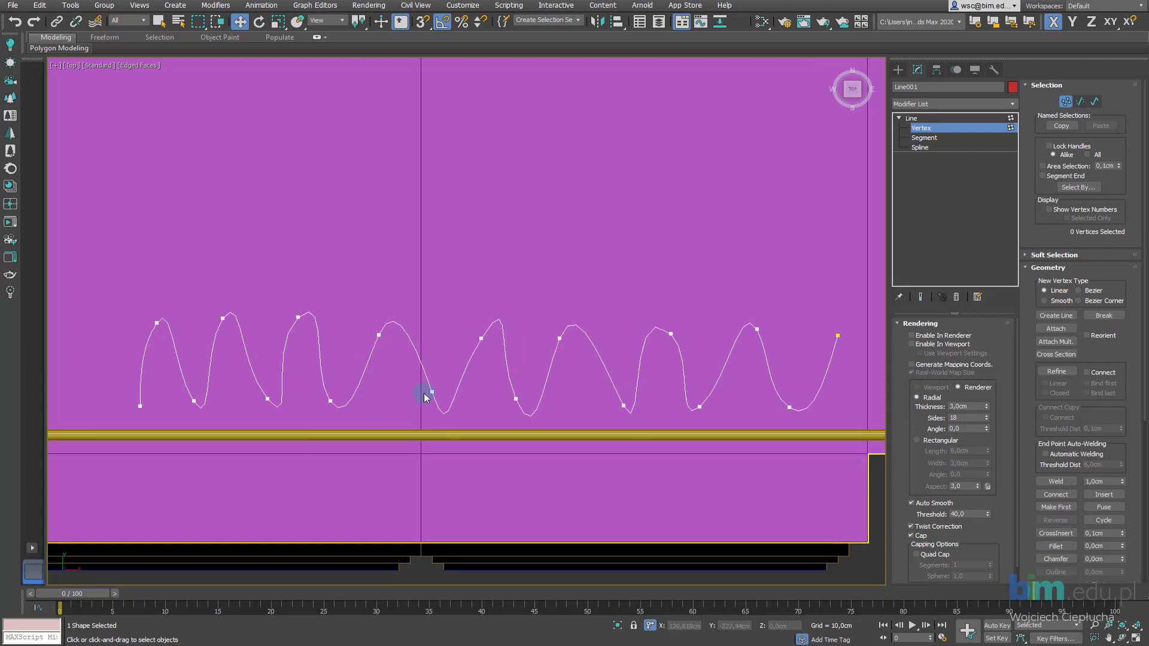
{"action": "scroll", "coordinate": [423, 397], "scroll_direction": "down", "scroll_amount": 2}
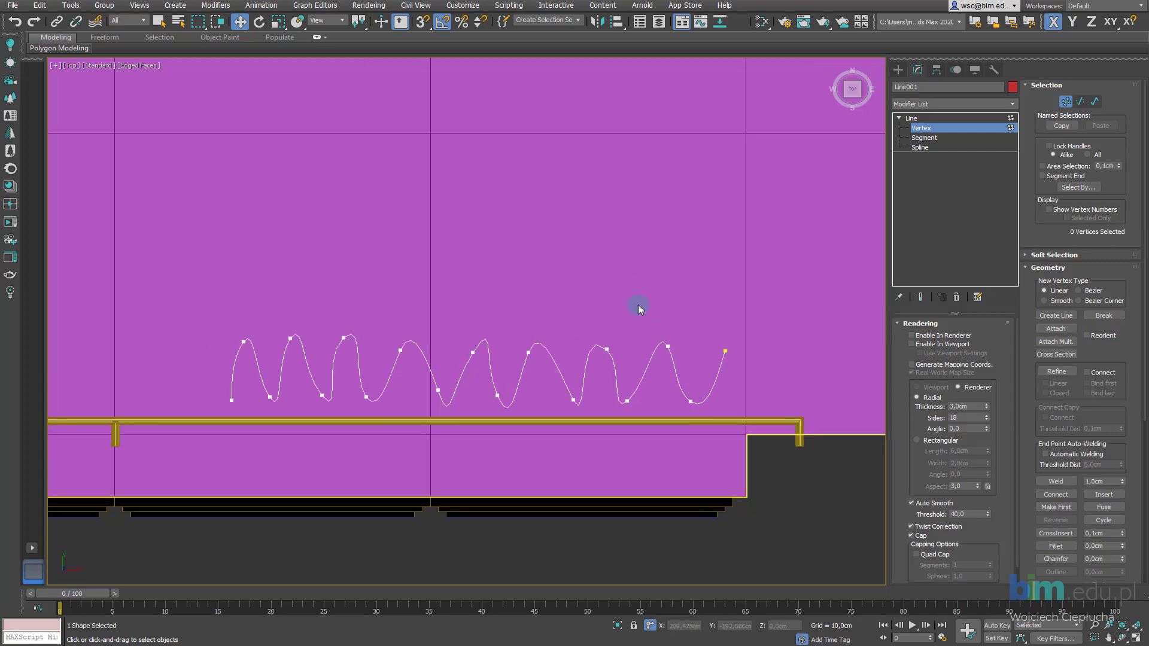
Return Line001 to object level and orbit to a frontal view of the window wall
{"action": "left_click", "coordinate": [954, 127]}
{"action": "scroll", "coordinate": [532, 388], "scroll_direction": "down", "scroll_amount": 2}
{"action": "scroll", "coordinate": [469, 385], "scroll_direction": "down", "scroll_amount": 1}
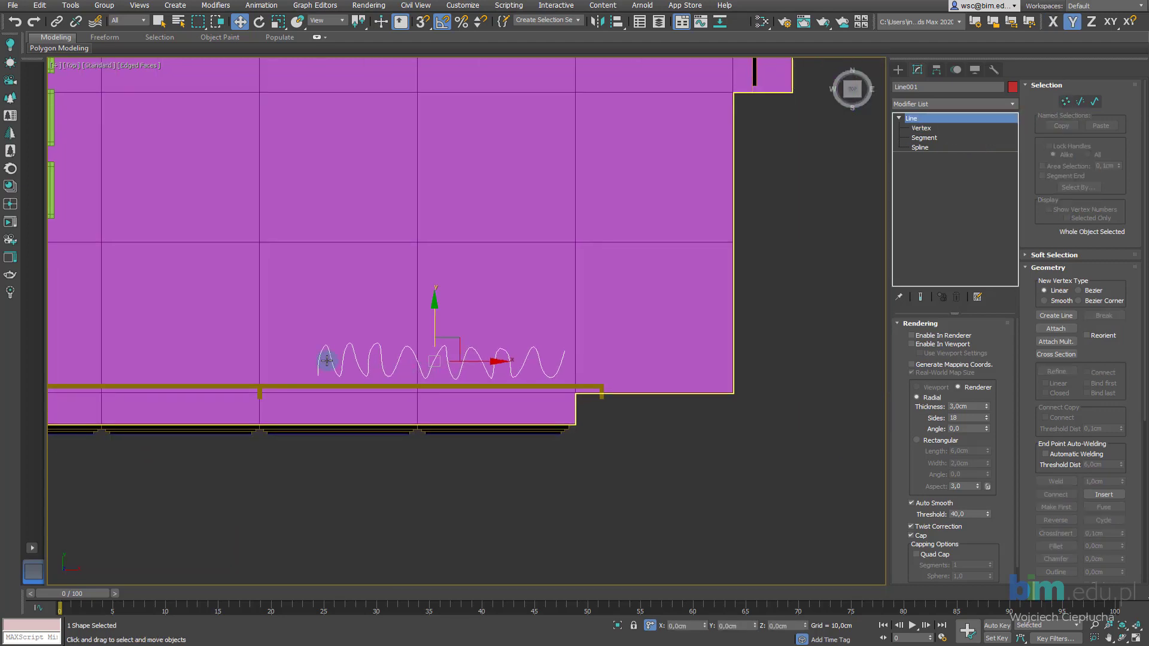
{"action": "mouse_move", "coordinate": [326, 359]}
{"action": "middle_mouse_down", "text": "alt"}
{"action": "mouse_move", "coordinate": [454, 344]}
{"action": "mouse_move", "coordinate": [259, 305]}
{"action": "middle_mouse_up", "text": "alt"}
{"action": "scroll", "coordinate": [413, 326], "scroll_direction": "up", "scroll_amount": 2}
{"action": "left_click", "coordinate": [60, 48]}
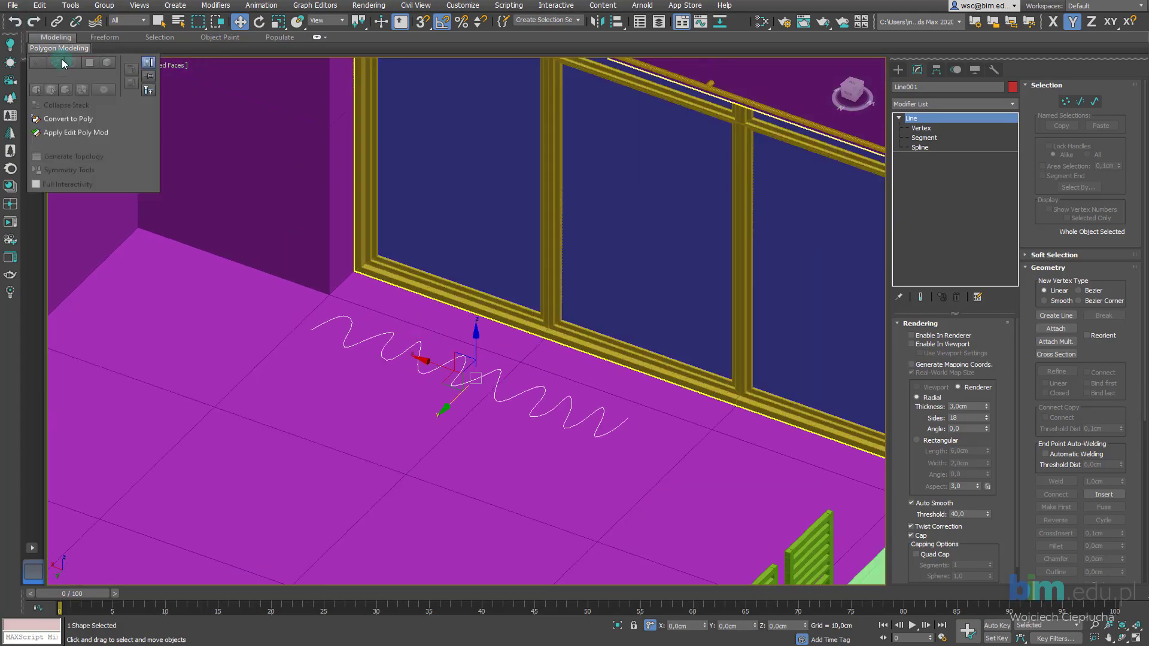
{"action": "scroll", "coordinate": [583, 383], "scroll_direction": "up", "scroll_amount": 2}
{"action": "mouse_move", "coordinate": [583, 383]}
{"action": "middle_mouse_down", "text": "alt"}
{"action": "mouse_move", "coordinate": [556, 398]}
{"action": "mouse_move", "coordinate": [520, 464]}
{"action": "mouse_move", "coordinate": [462, 411]}
{"action": "middle_mouse_up", "text": "alt"}
Move the wavy line along Y toward the window wall and inspect its placement
{"action": "left_click_drag", "start_coordinate": [462, 411], "coordinate": [329, 411]}
{"action": "mouse_move", "coordinate": [382, 410]}
{"action": "middle_mouse_down"}
{"action": "mouse_move", "coordinate": [492, 433]}
{"action": "mouse_move", "coordinate": [441, 403]}
{"action": "mouse_move", "coordinate": [403, 418]}
{"action": "mouse_move", "coordinate": [478, 412]}
{"action": "mouse_move", "coordinate": [410, 410]}
{"action": "mouse_move", "coordinate": [424, 400]}
{"action": "middle_mouse_up"}
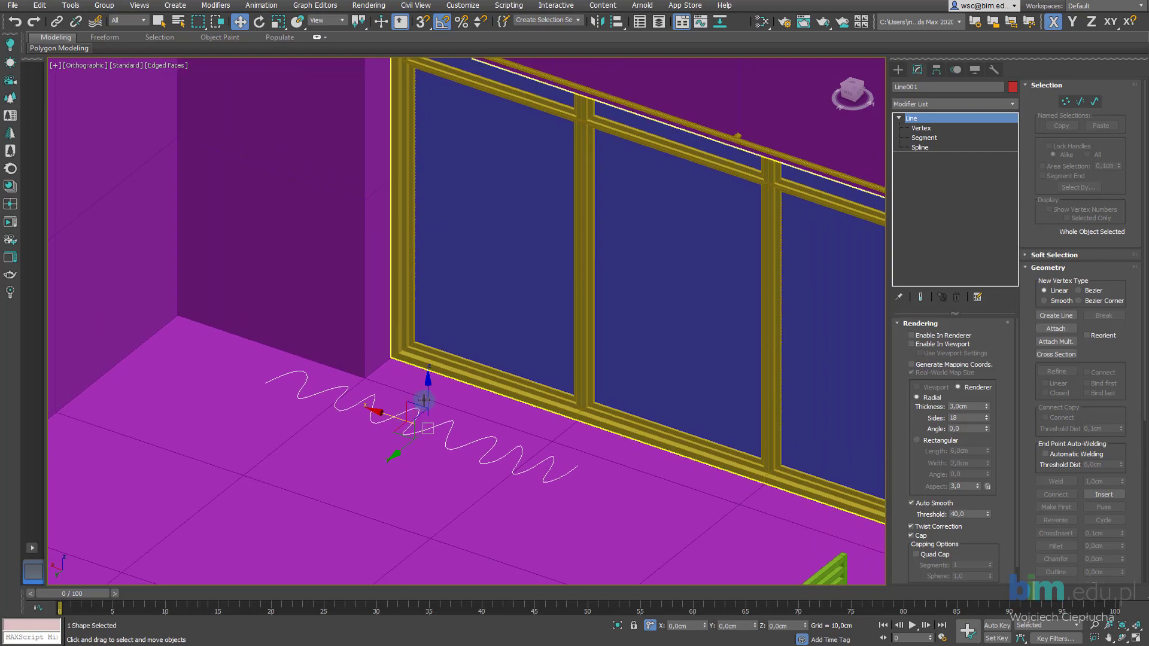
{"action": "left_click_drag", "start_coordinate": [399, 459], "coordinate": [405, 455]}
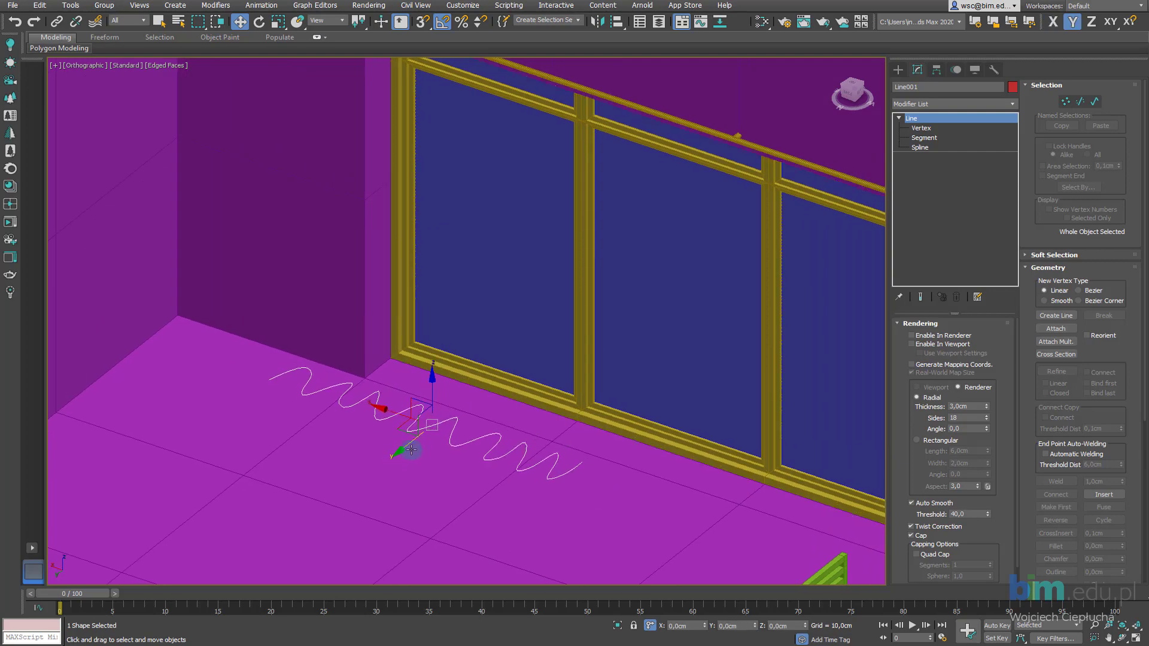
{"action": "middle_click_drag", "start_coordinate": [405, 454], "coordinate": [441, 403], "text": "alt"}
{"action": "scroll", "coordinate": [531, 455], "scroll_direction": "up", "scroll_amount": 3}
{"action": "scroll", "coordinate": [531, 454], "scroll_direction": "up", "scroll_amount": 2}
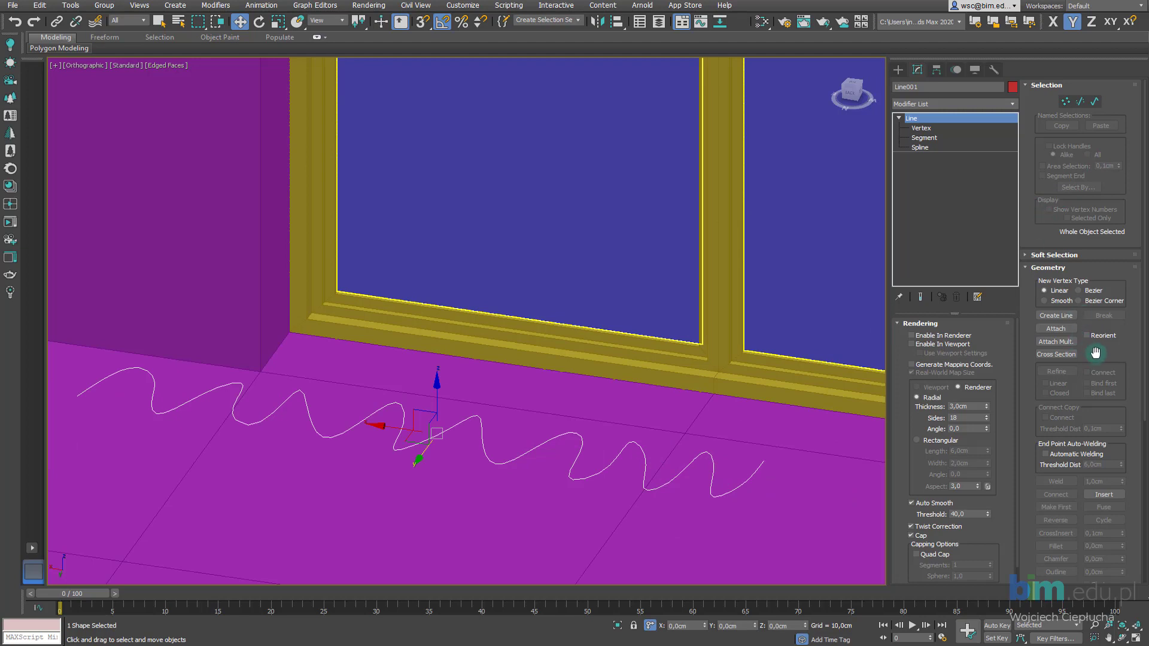
{"action": "middle_click_drag", "start_coordinate": [505, 423], "coordinate": [578, 418], "text": "alt"}
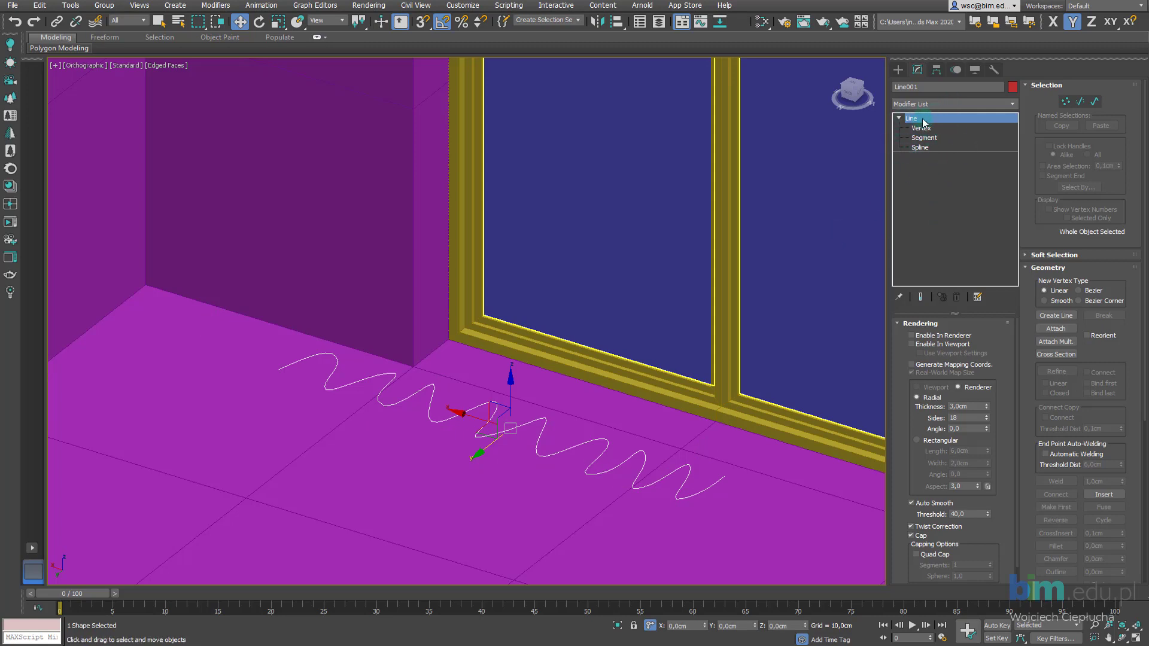
Collapse Line001's Line entry and scroll through its Modifier List
{"action": "left_click", "coordinate": [899, 119]}
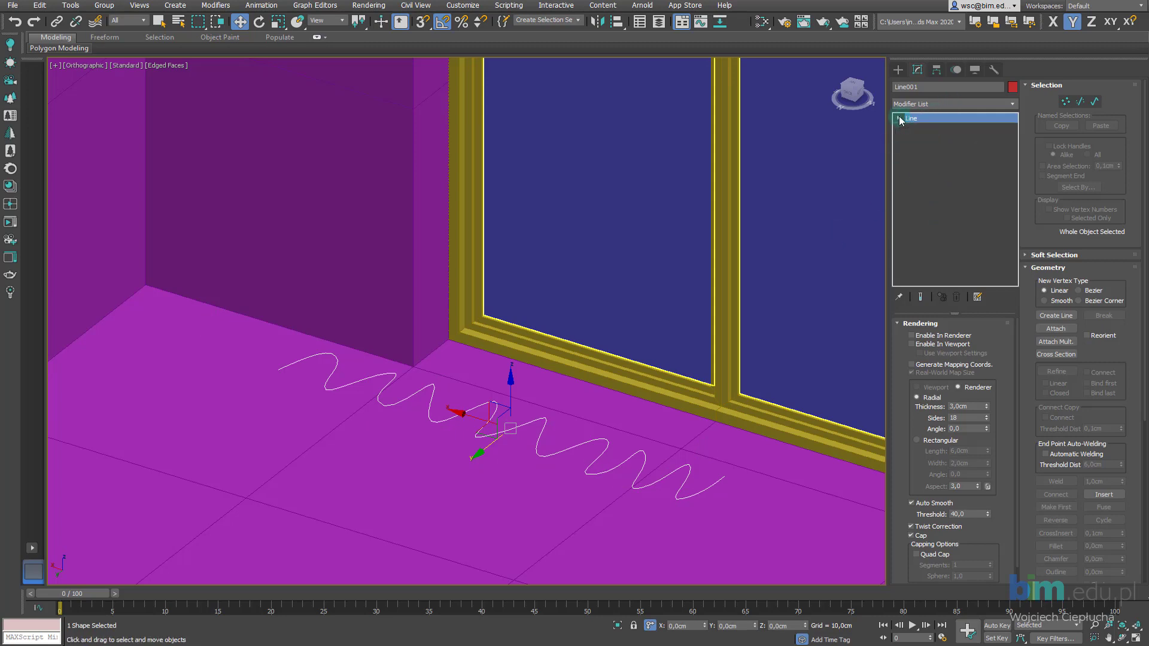
{"action": "left_click", "coordinate": [932, 106]}
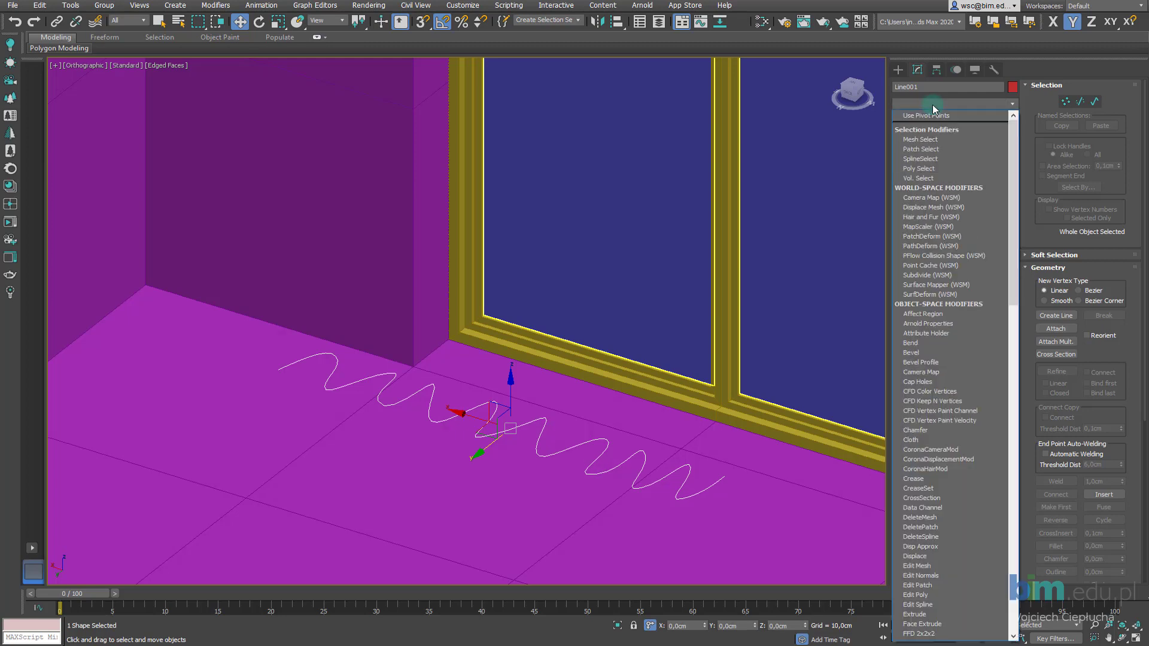
{"action": "scroll", "coordinate": [936, 347], "scroll_direction": "down", "scroll_amount": 2}
{"action": "scroll", "coordinate": [936, 354], "scroll_direction": "down", "scroll_amount": 3}
{"action": "scroll", "coordinate": [935, 358], "scroll_direction": "down", "scroll_amount": 2}
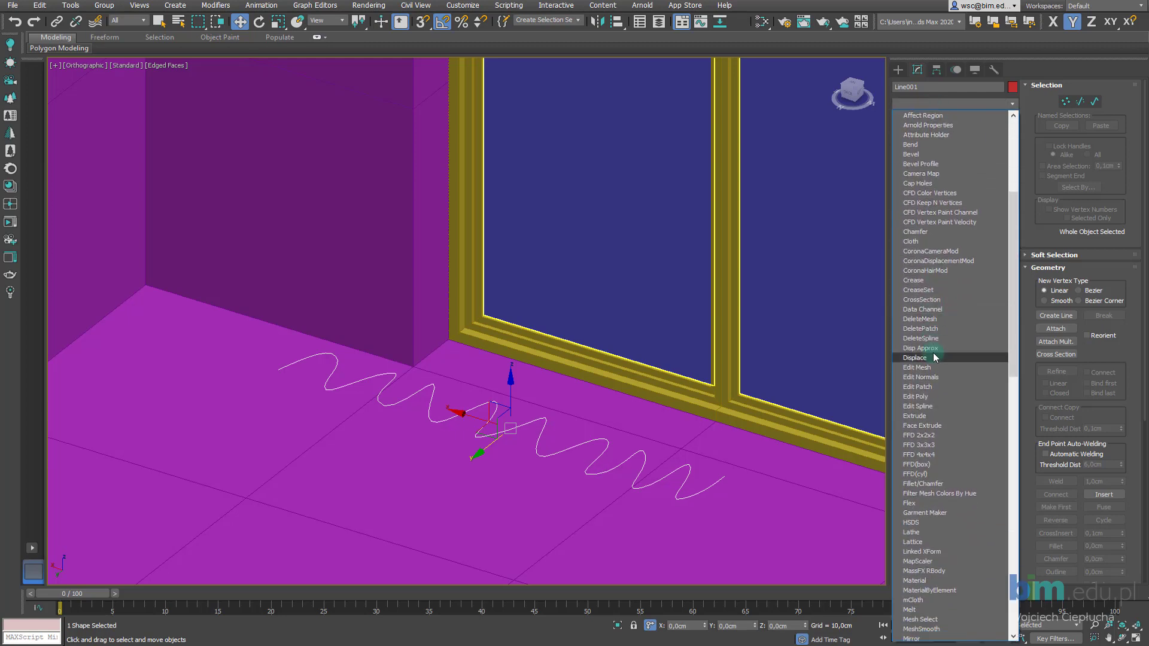
{"action": "scroll", "coordinate": [936, 357], "scroll_direction": "down", "scroll_amount": 3}
{"action": "scroll", "coordinate": [935, 357], "scroll_direction": "down", "scroll_amount": 3}
{"action": "scroll", "coordinate": [936, 357], "scroll_direction": "down", "scroll_amount": 3}
{"action": "scroll", "coordinate": [935, 357], "scroll_direction": "down", "scroll_amount": 3}
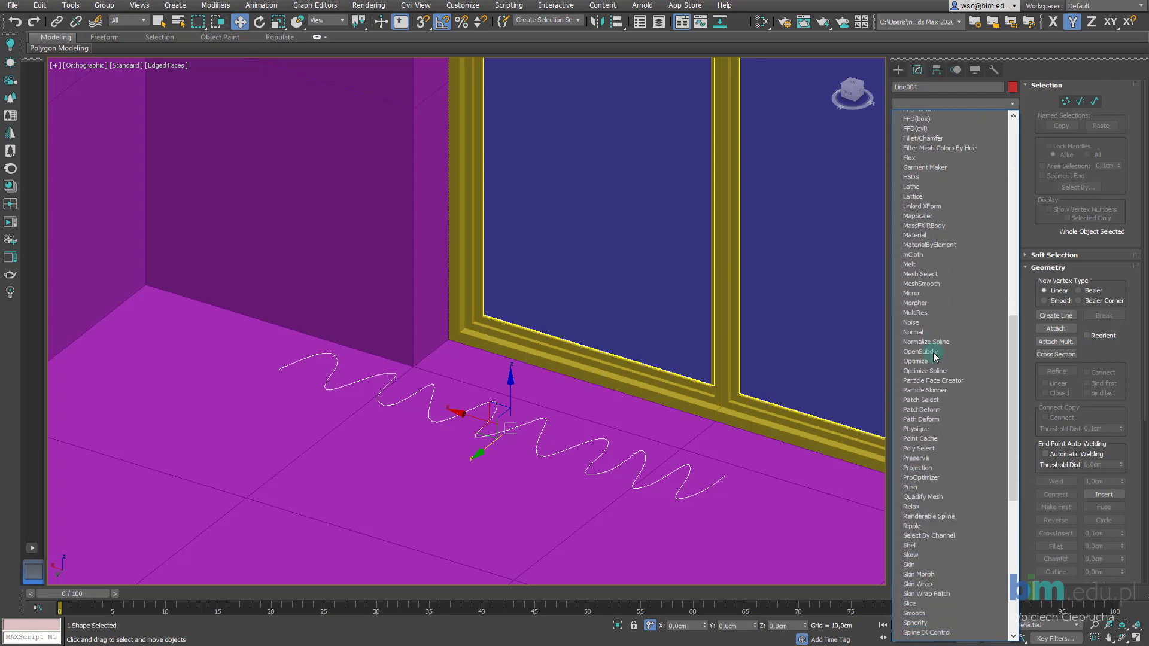
{"action": "scroll", "coordinate": [935, 357], "scroll_direction": "down", "scroll_amount": 3}
{"action": "scroll", "coordinate": [936, 358], "scroll_direction": "down", "scroll_amount": 2}
{"action": "scroll", "coordinate": [931, 311], "scroll_direction": "down", "scroll_amount": 2}
{"action": "scroll", "coordinate": [921, 264], "scroll_direction": "down", "scroll_amount": 2}
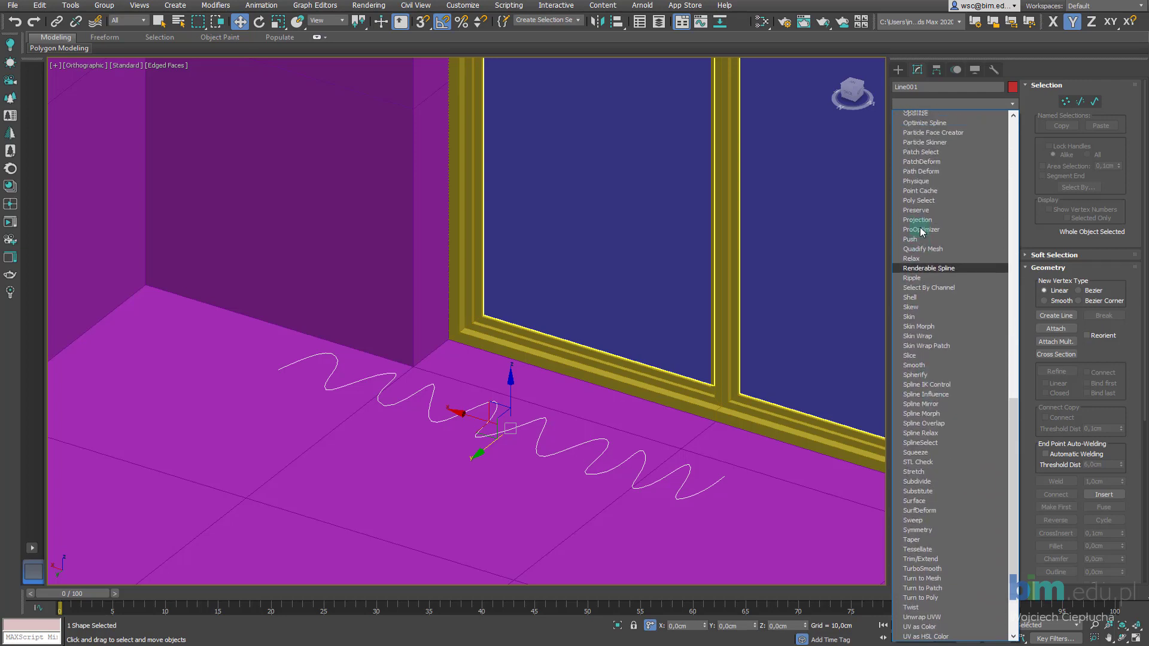
{"action": "scroll", "coordinate": [950, 235], "scroll_direction": "up", "scroll_amount": 5}
{"action": "scroll", "coordinate": [950, 236], "scroll_direction": "up", "scroll_amount": 6}
{"action": "scroll", "coordinate": [949, 236], "scroll_direction": "up", "scroll_amount": 4}
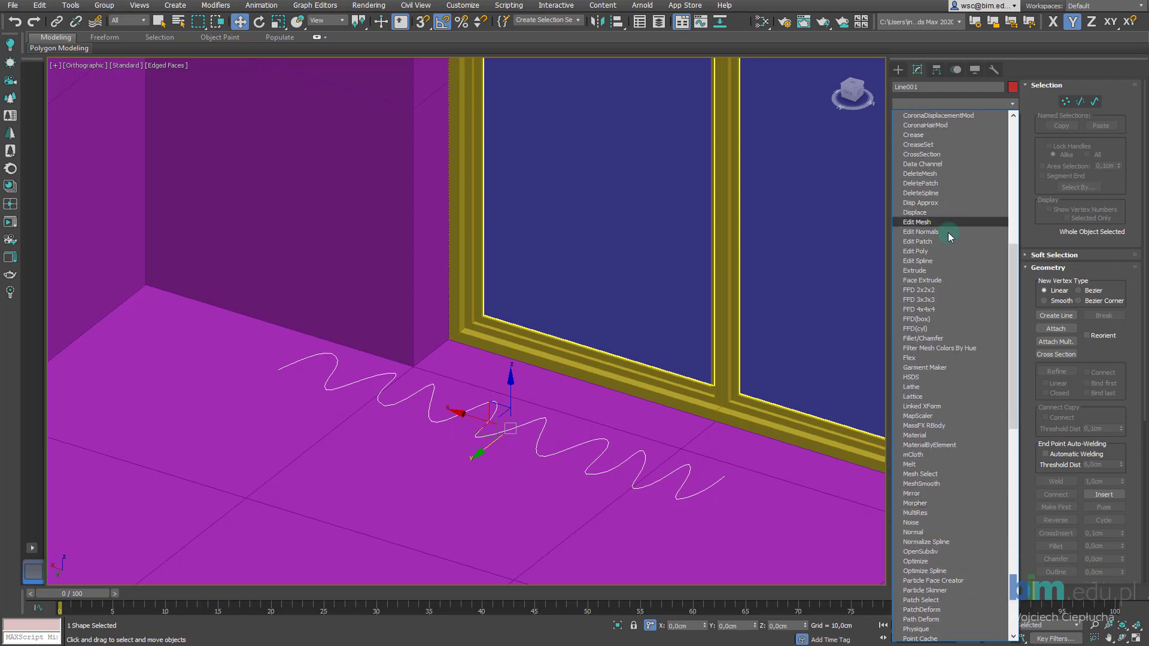
Add an Extrude modifier to the line with Amount 260.5 cm
{"action": "left_click", "coordinate": [935, 272]}
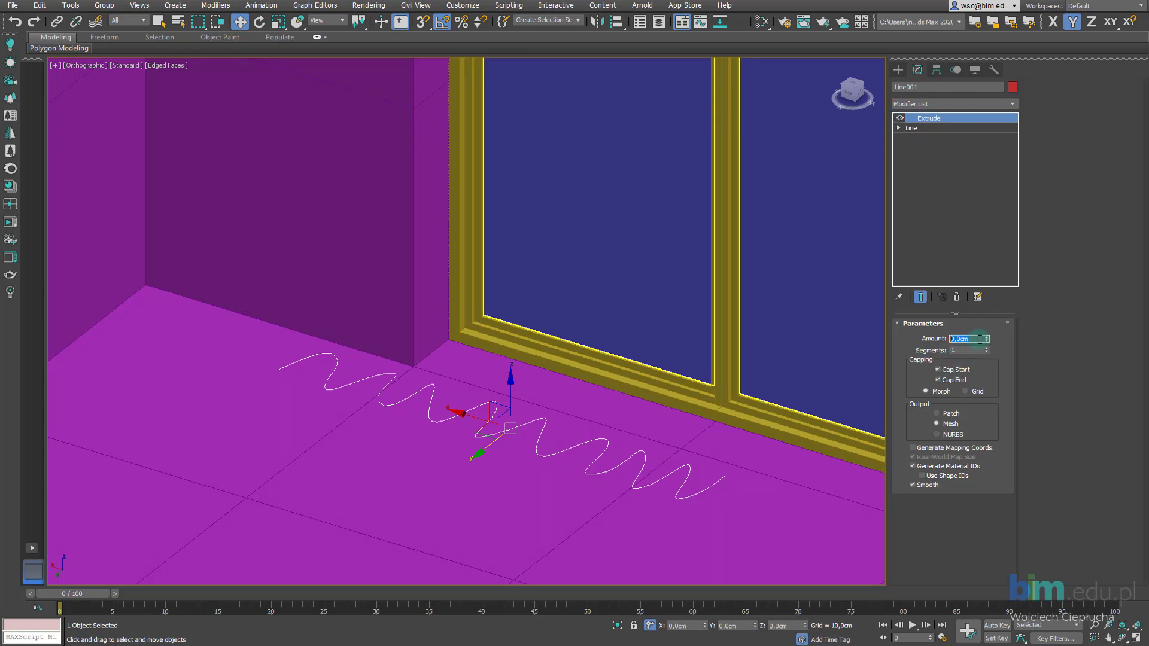
{"action": "left_click_drag", "start_coordinate": [987, 341], "coordinate": [731, 260]}
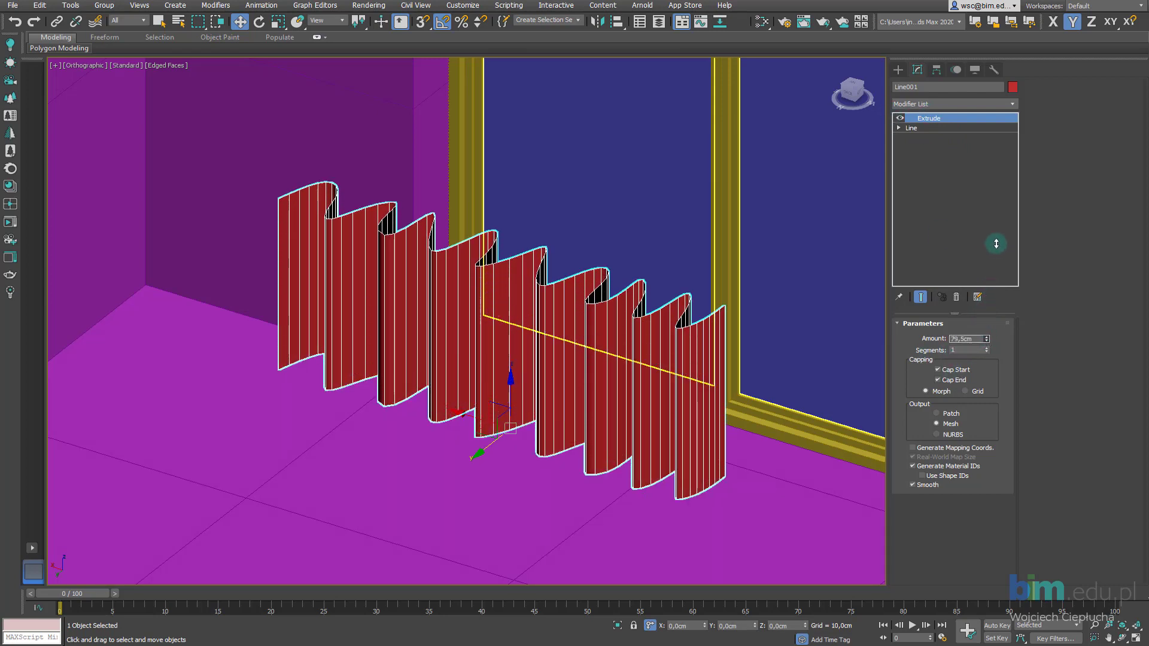
{"action": "scroll", "coordinate": [731, 260], "scroll_direction": "down", "scroll_amount": 5}
{"action": "scroll", "coordinate": [629, 346], "scroll_direction": "up", "scroll_amount": 2}
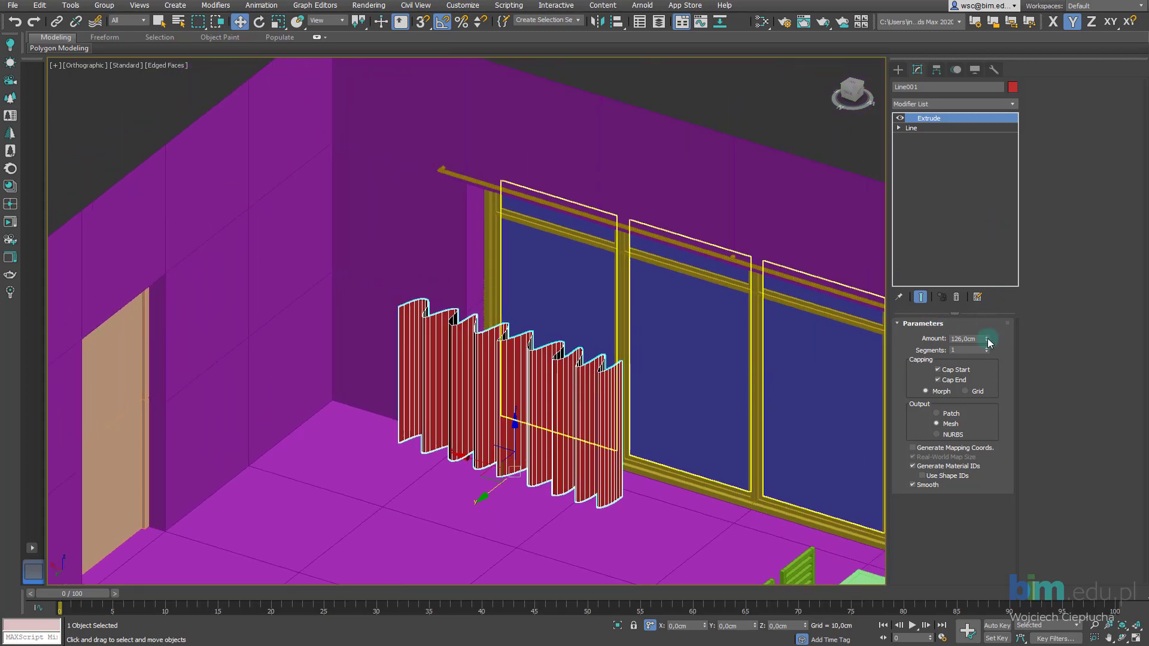
{"action": "left_click_drag", "start_coordinate": [987, 339], "coordinate": [994, 174]}
{"action": "mouse_move", "coordinate": [689, 263]}
{"action": "middle_mouse_down", "text": "alt"}
{"action": "mouse_move", "coordinate": [646, 236]}
{"action": "mouse_move", "coordinate": [562, 239]}
{"action": "middle_mouse_up", "text": "alt"}
{"action": "scroll", "coordinate": [562, 238], "scroll_direction": "down", "scroll_amount": 2}
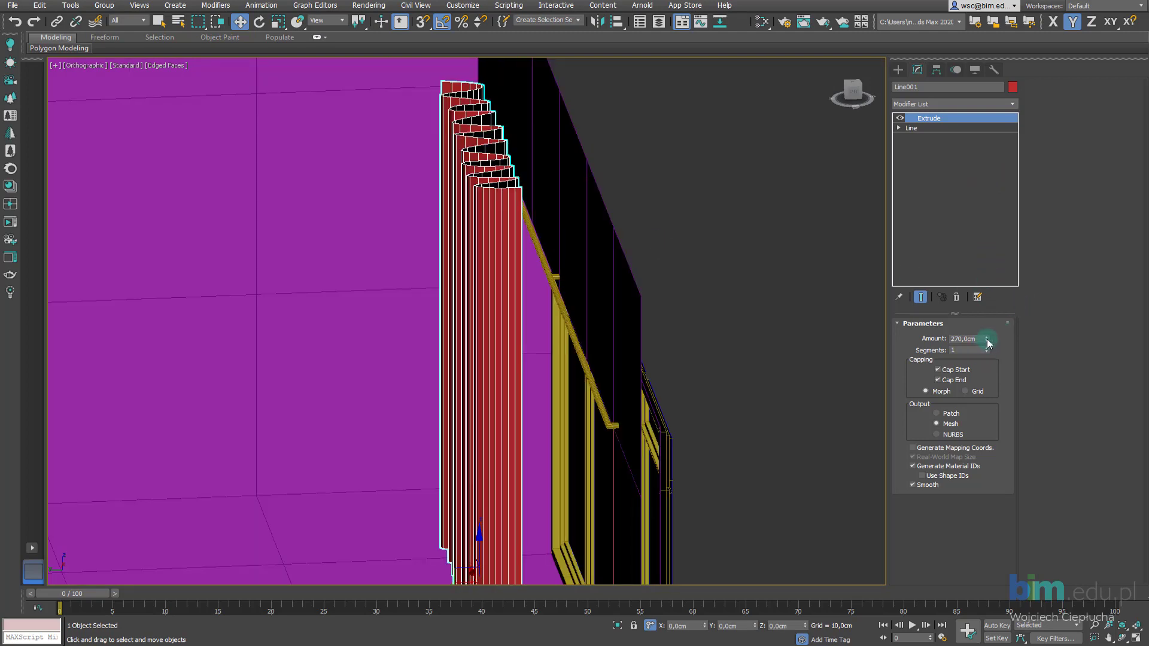
{"action": "left_click_drag", "start_coordinate": [987, 339], "coordinate": [989, 359]}
{"action": "mouse_move", "coordinate": [478, 305]}
{"action": "middle_mouse_down", "text": "alt"}
{"action": "mouse_move", "coordinate": [514, 329]}
{"action": "mouse_move", "coordinate": [606, 337]}
{"action": "mouse_move", "coordinate": [544, 328]}
{"action": "mouse_move", "coordinate": [561, 263]}
{"action": "middle_mouse_up", "text": "alt"}
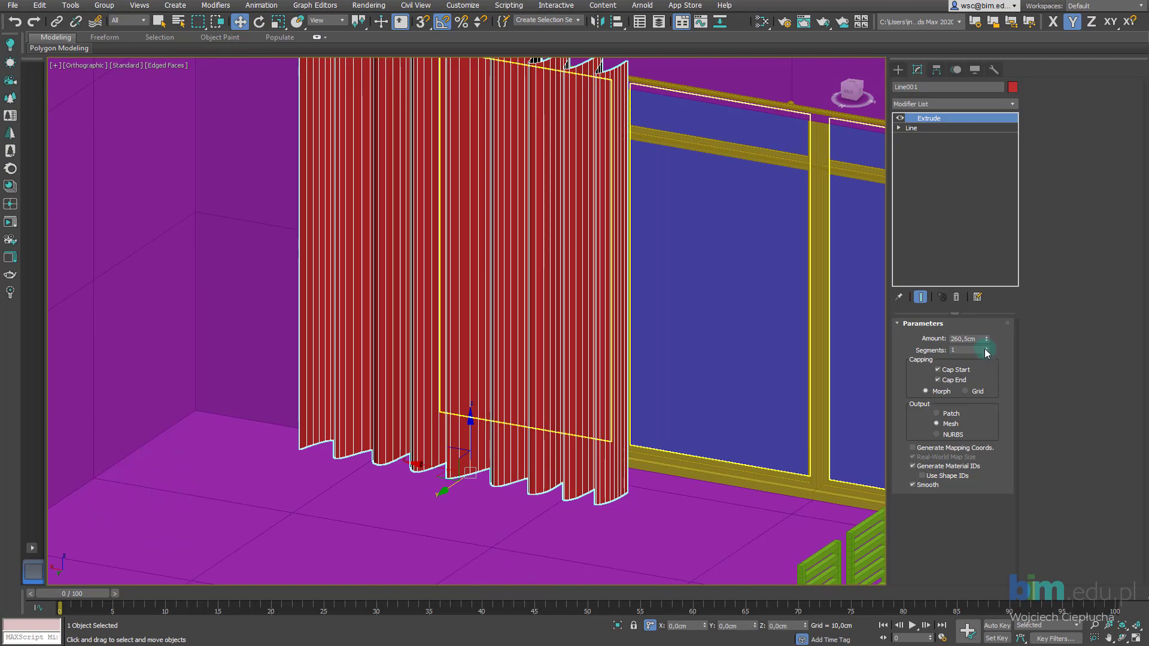
Set the Extrude height segments to 38
{"action": "left_click_drag", "start_coordinate": [986, 350], "coordinate": [987, 333]}
{"action": "mouse_move", "coordinate": [419, 371]}
{"action": "middle_mouse_down", "text": "alt"}
{"action": "mouse_move", "coordinate": [483, 394]}
{"action": "mouse_move", "coordinate": [456, 372]}
{"action": "middle_mouse_up", "text": "alt"}
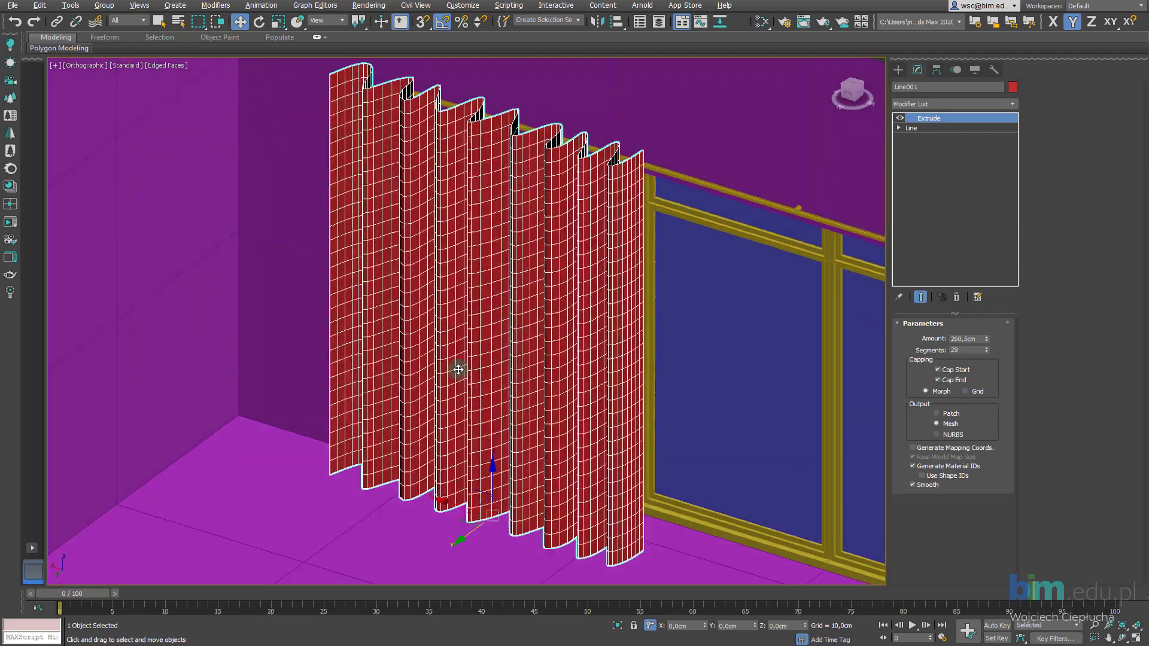
{"action": "left_click_drag", "start_coordinate": [987, 348], "coordinate": [987, 342]}
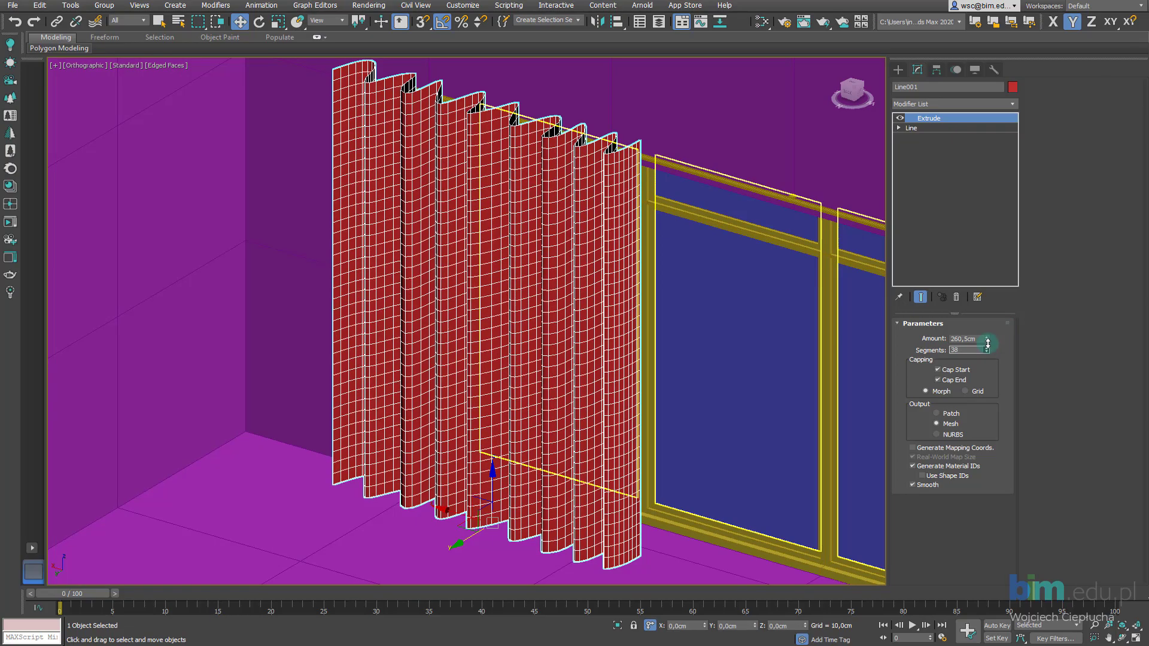
{"action": "mouse_move", "coordinate": [547, 326]}
{"action": "middle_mouse_down", "text": "alt"}
{"action": "mouse_move", "coordinate": [599, 362]}
{"action": "mouse_move", "coordinate": [585, 400]}
{"action": "mouse_move", "coordinate": [619, 415]}
{"action": "mouse_move", "coordinate": [333, 247]}
{"action": "middle_mouse_up", "text": "alt"}
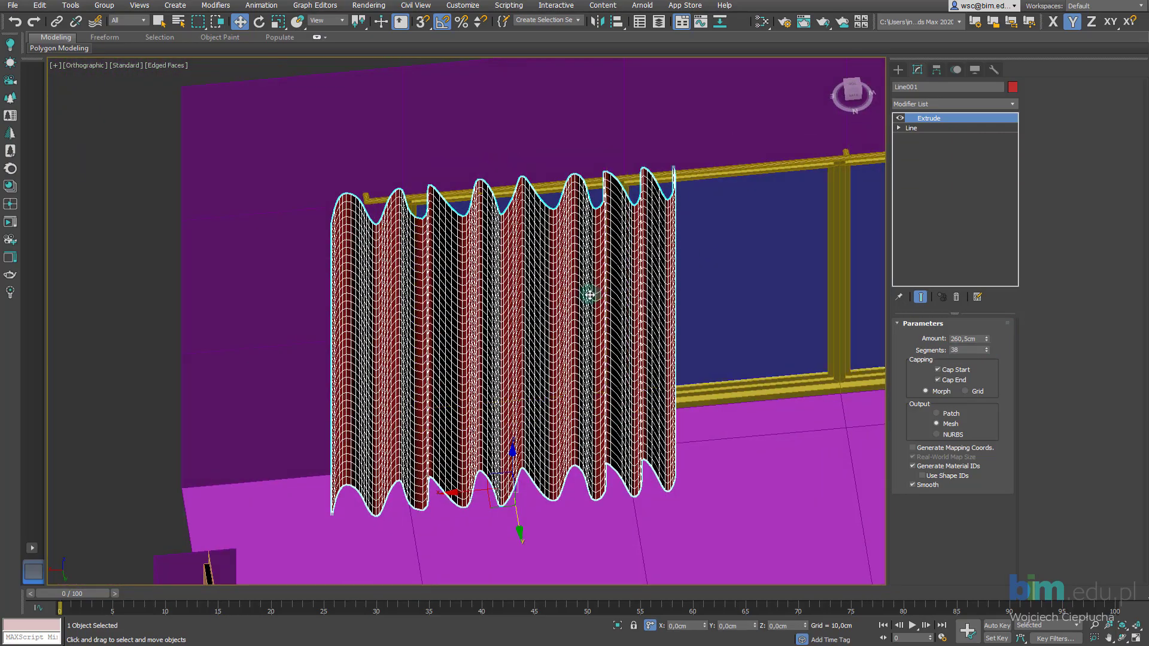
{"action": "mouse_move", "coordinate": [590, 295]}
{"action": "middle_mouse_down", "text": "alt"}
{"action": "mouse_move", "coordinate": [489, 275]}
{"action": "mouse_move", "coordinate": [489, 287]}
{"action": "middle_mouse_up", "text": "alt"}
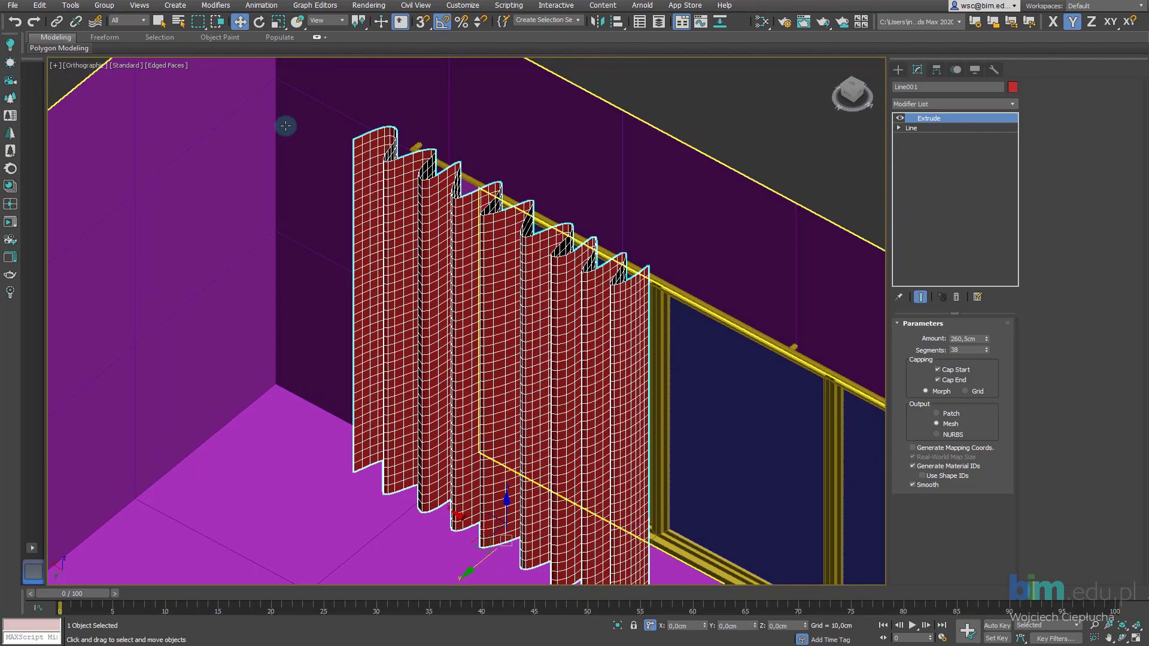
Scale the curtain to 69% width along X
{"action": "left_click", "coordinate": [277, 22]}
{"action": "middle_click_drag", "start_coordinate": [521, 415], "coordinate": [506, 389]}
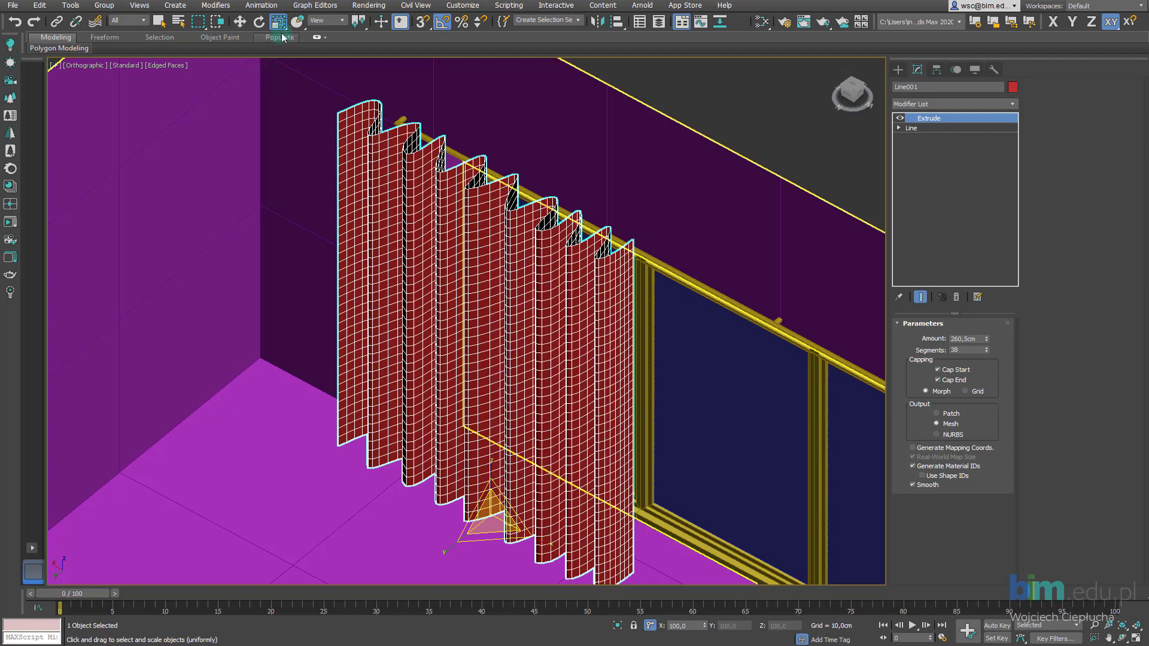
{"action": "middle_click_drag", "start_coordinate": [448, 346], "coordinate": [434, 318]}
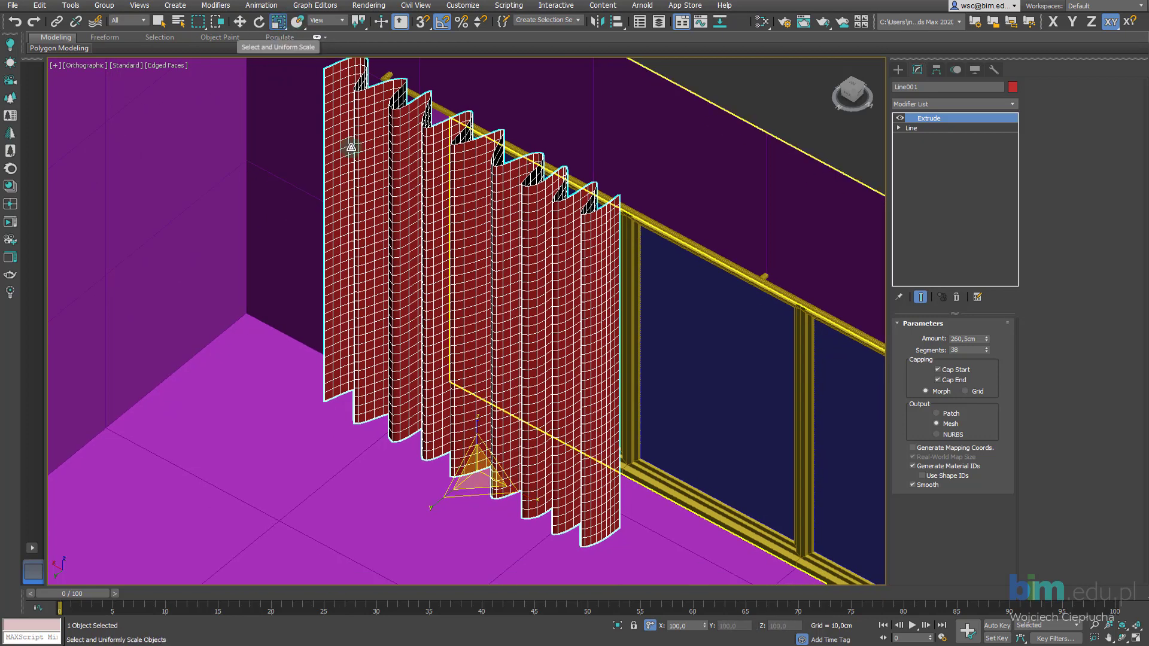
{"action": "scroll", "coordinate": [514, 511], "scroll_direction": "up", "scroll_amount": 4}
{"action": "middle_click_drag", "start_coordinate": [506, 474], "coordinate": [563, 502]}
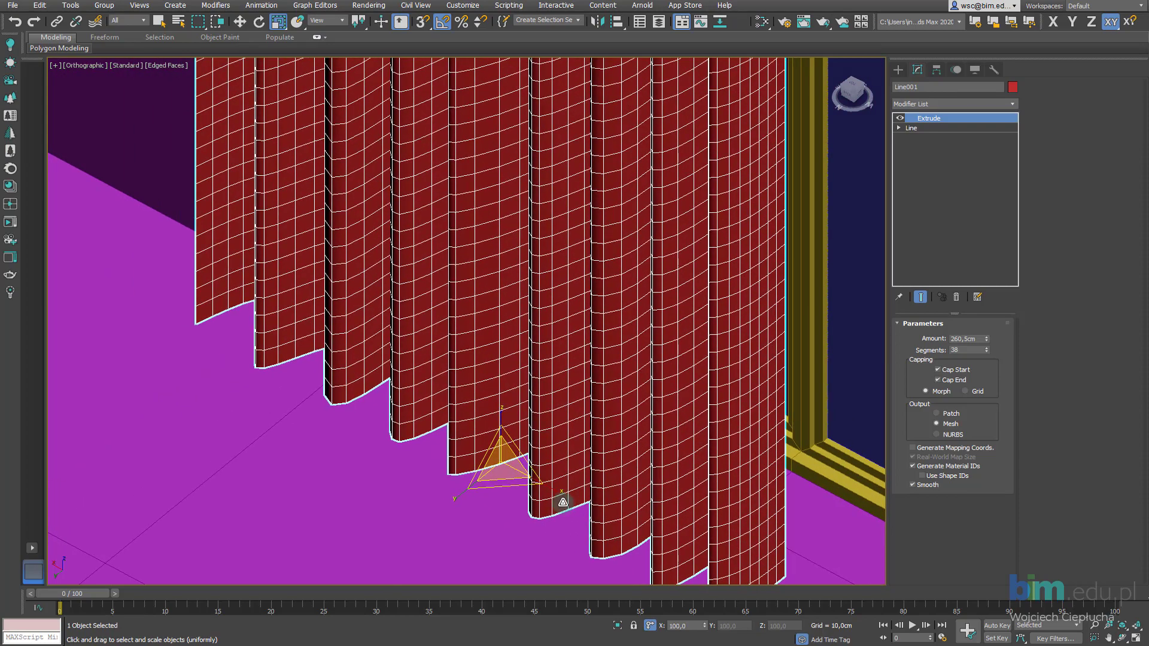
{"action": "left_click_drag", "start_coordinate": [557, 492], "coordinate": [540, 484]}
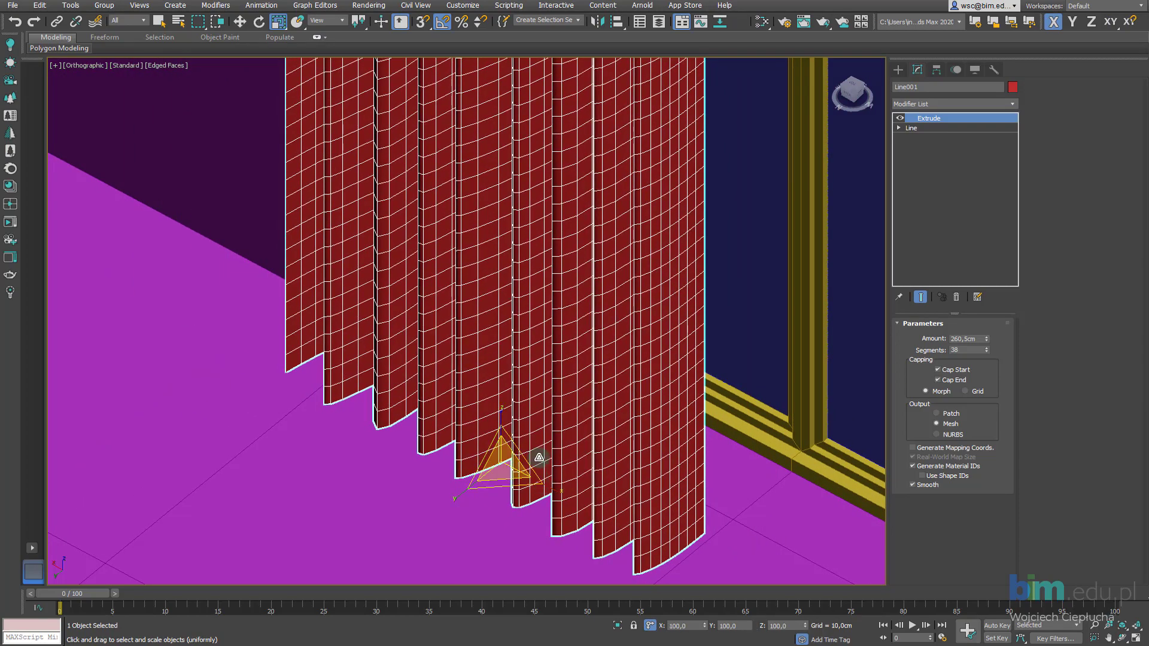
{"action": "scroll", "coordinate": [539, 458], "scroll_direction": "down", "scroll_amount": 5}
{"action": "mouse_move", "coordinate": [546, 455]}
{"action": "middle_mouse_down", "text": "alt"}
{"action": "mouse_move", "coordinate": [577, 431]}
{"action": "mouse_move", "coordinate": [569, 461]}
{"action": "middle_mouse_up", "text": "alt"}
Shift the curtain slightly along Y with the Move tool
{"action": "key", "text": "w"}
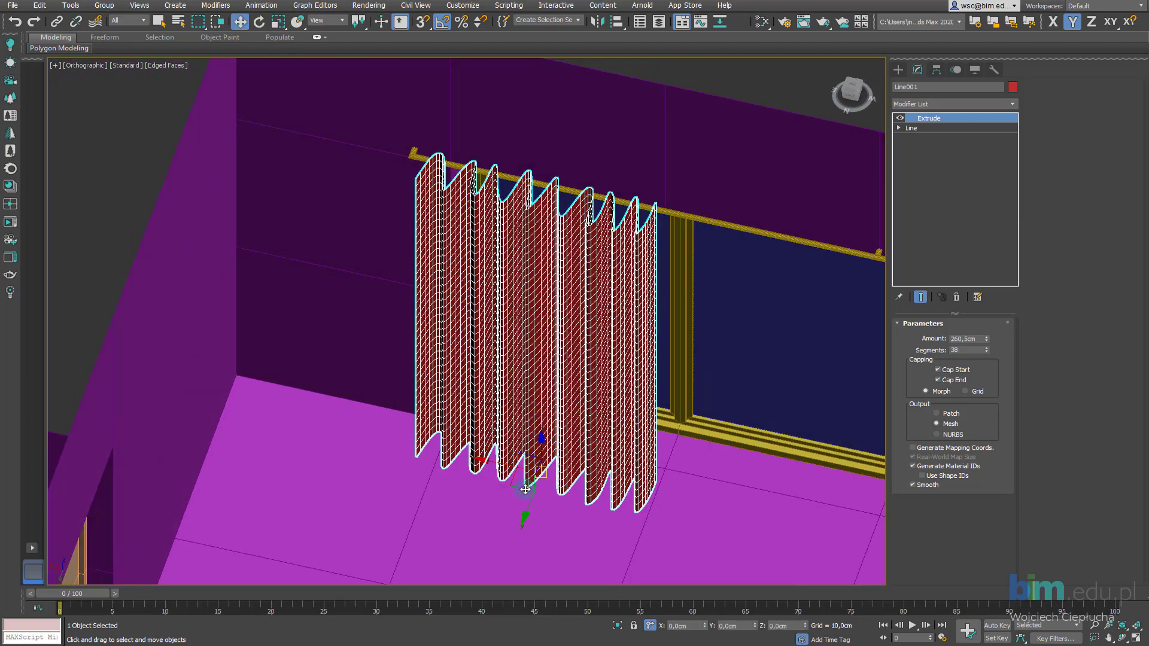
{"action": "mouse_move", "coordinate": [500, 467]}
{"action": "middle_mouse_down", "text": "alt"}
{"action": "mouse_move", "coordinate": [511, 508]}
{"action": "mouse_move", "coordinate": [477, 508]}
{"action": "middle_mouse_up", "text": "alt"}
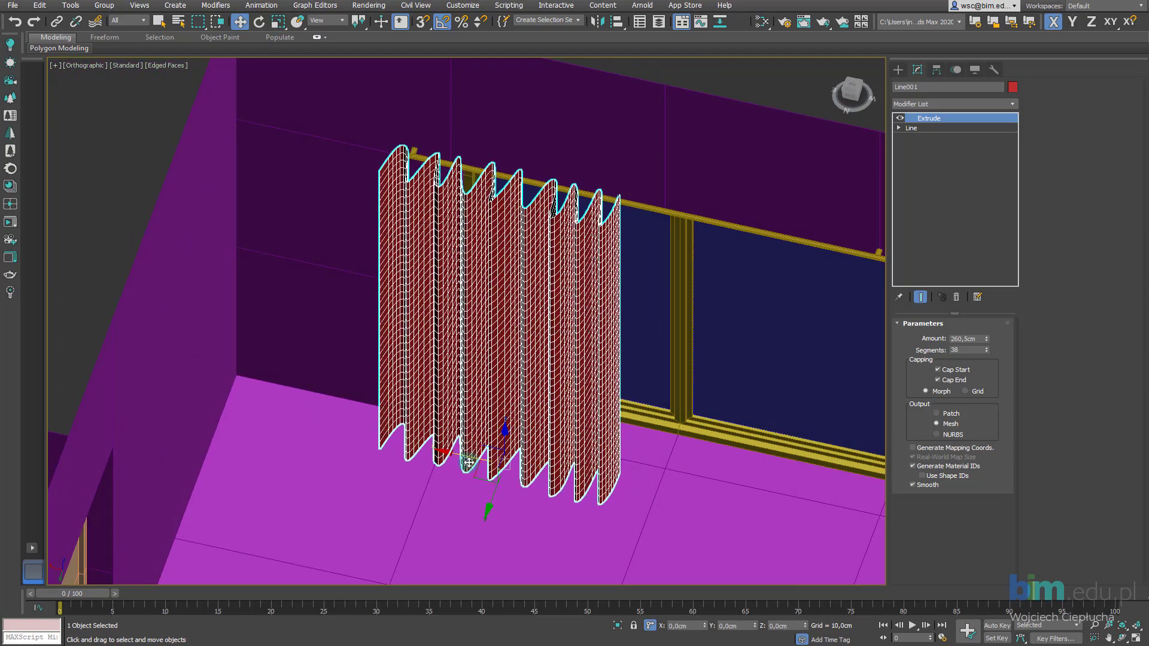
{"action": "scroll", "coordinate": [548, 413], "scroll_direction": "up", "scroll_amount": 5}
{"action": "key", "text": "F5"}
{"action": "middle_click_drag", "start_coordinate": [559, 392], "coordinate": [443, 506], "text": "alt"}
{"action": "scroll", "coordinate": [456, 505], "scroll_direction": "up", "scroll_amount": 3}
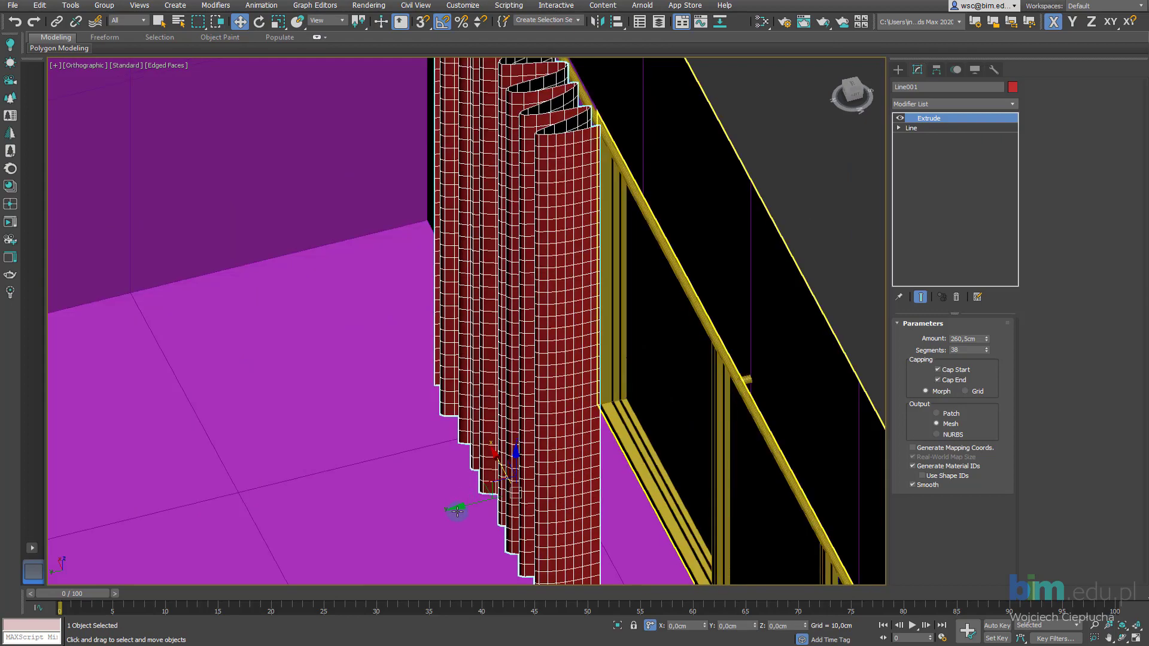
{"action": "scroll", "coordinate": [469, 507], "scroll_direction": "up", "scroll_amount": 3}
{"action": "key", "text": "F6"}
{"action": "mouse_move", "coordinate": [469, 506]}
{"action": "left_mouse_down"}
{"action": "mouse_move", "coordinate": [500, 500]}
{"action": "mouse_move", "coordinate": [482, 506]}
{"action": "left_mouse_up"}
{"action": "scroll", "coordinate": [482, 506], "scroll_direction": "down", "scroll_amount": 5}
{"action": "mouse_move", "coordinate": [477, 467]}
{"action": "middle_mouse_down", "text": "alt"}
{"action": "mouse_move", "coordinate": [595, 385]}
{"action": "mouse_move", "coordinate": [595, 469]}
{"action": "mouse_move", "coordinate": [530, 485]}
{"action": "middle_mouse_up", "text": "alt"}
{"action": "scroll", "coordinate": [571, 472], "scroll_direction": "up", "scroll_amount": 5}
{"action": "scroll", "coordinate": [528, 487], "scroll_direction": "up", "scroll_amount": 3}
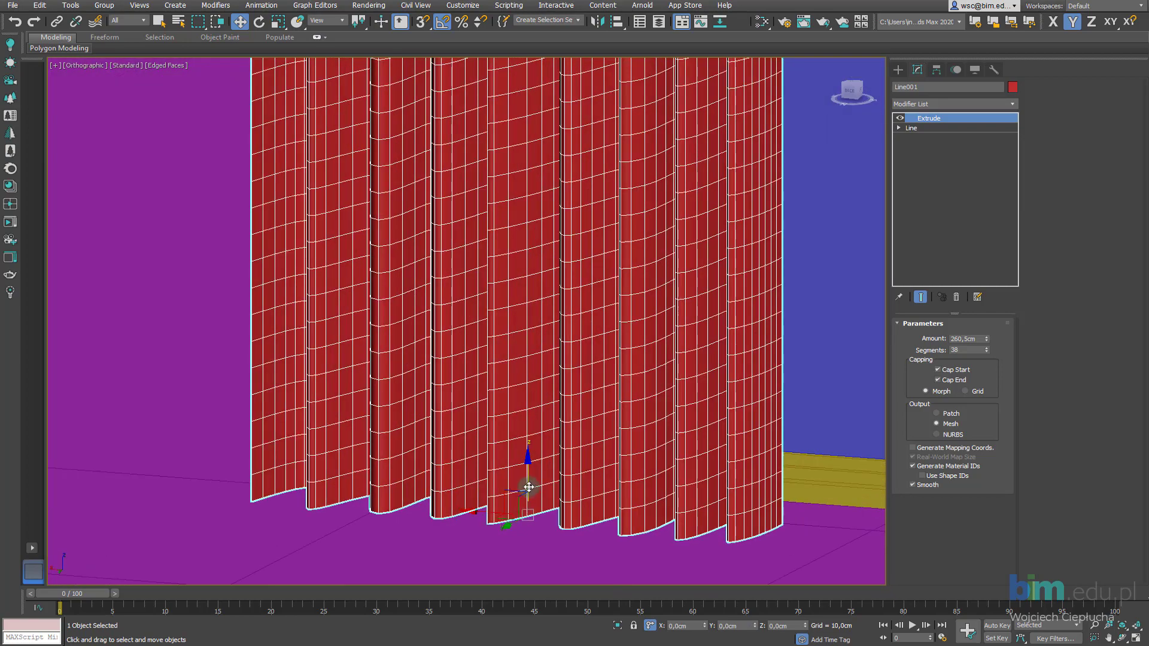
{"action": "middle_click_drag", "start_coordinate": [578, 476], "coordinate": [710, 597], "text": "alt"}
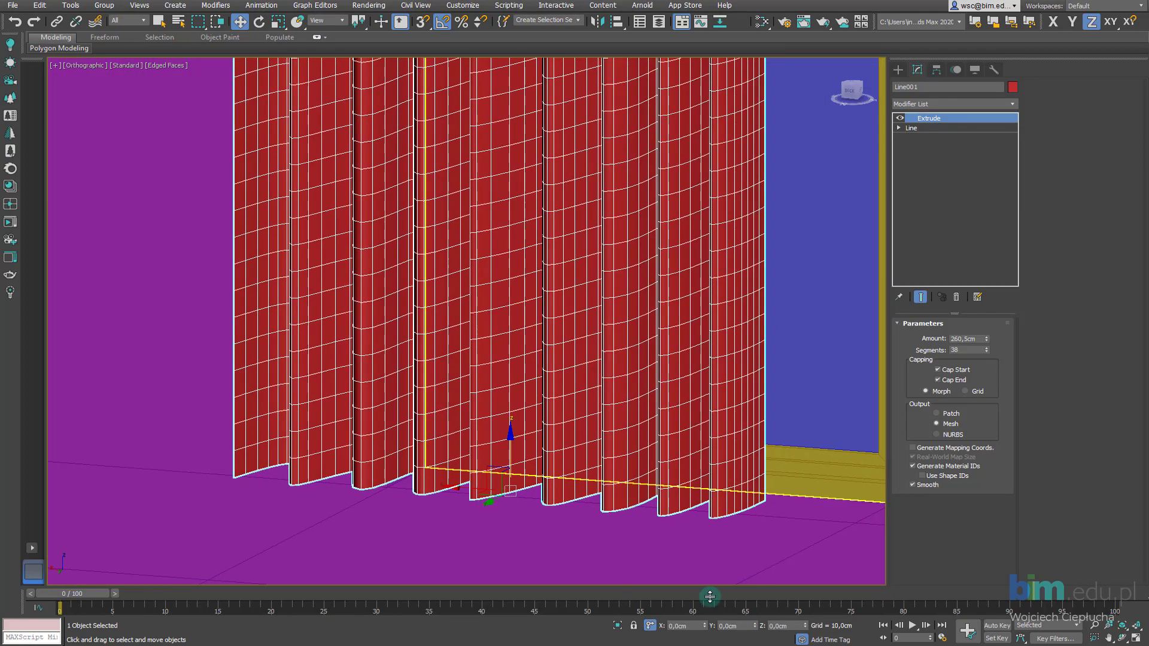
Set the curtain's Z position so its base sits 7 cm above the floor
{"action": "left_click", "coordinate": [797, 626]}
{"action": "type", "text": "0"}
{"action": "key", "text": "Return"}
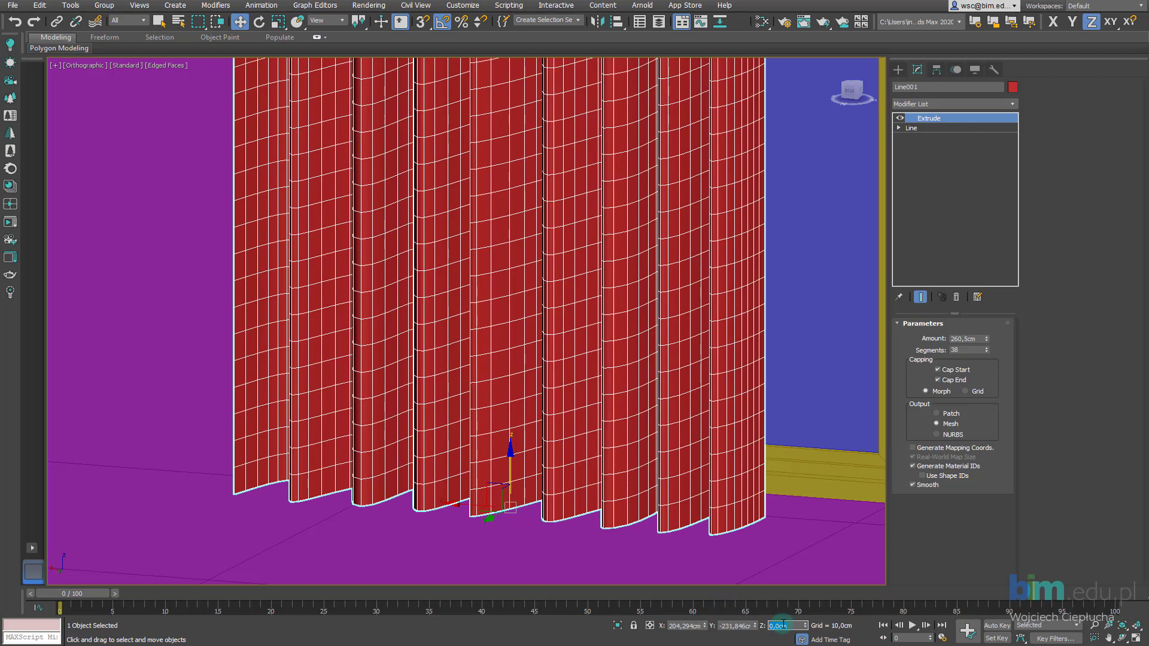
{"action": "type", "text": "7"}
{"action": "key", "text": "Return"}
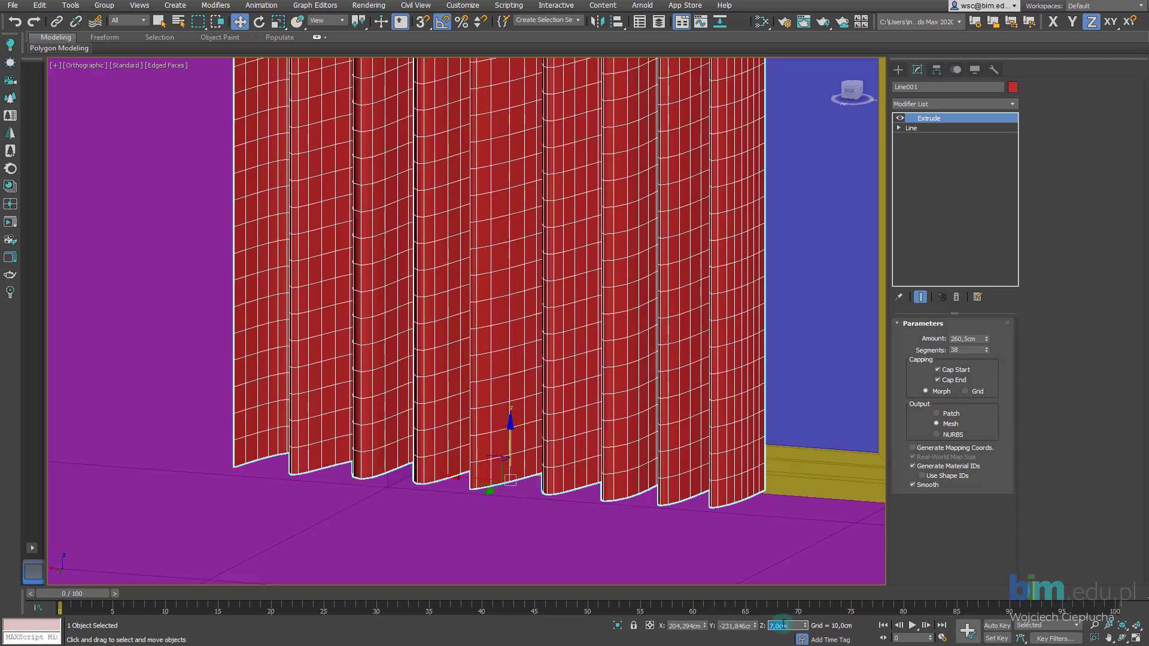
{"action": "scroll", "coordinate": [509, 299], "scroll_direction": "down", "scroll_amount": 5}
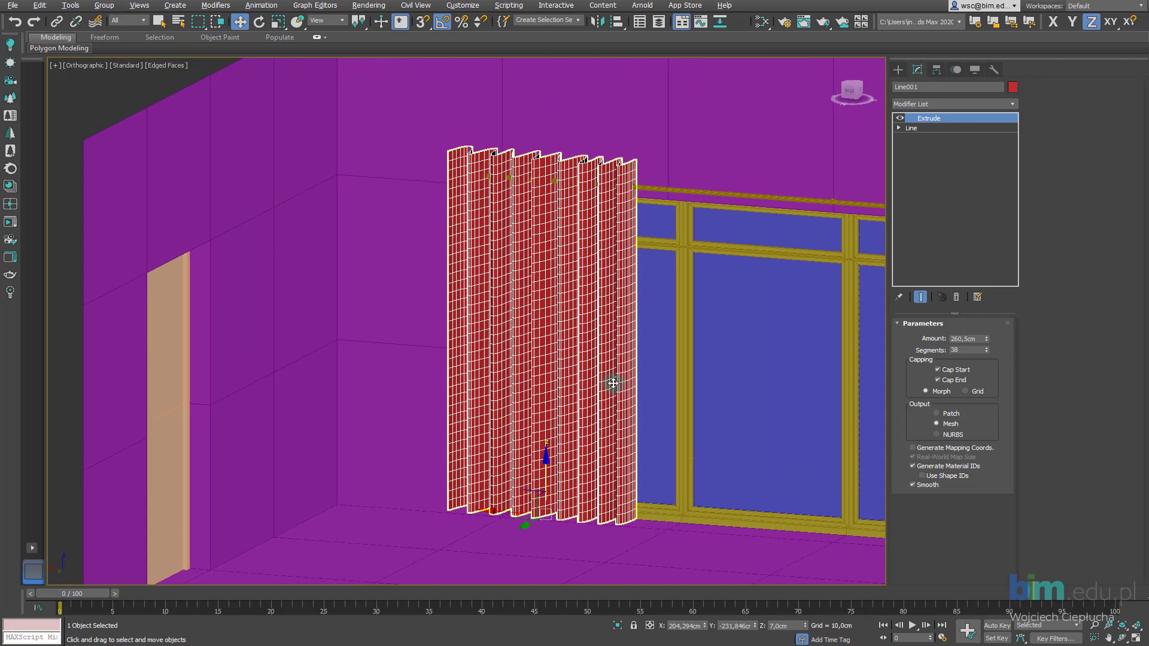
Lower the Extrude Amount to 249,5 cm
{"action": "middle_click_drag", "start_coordinate": [509, 299], "coordinate": [539, 288], "text": "alt"}
{"action": "key", "text": "z"}
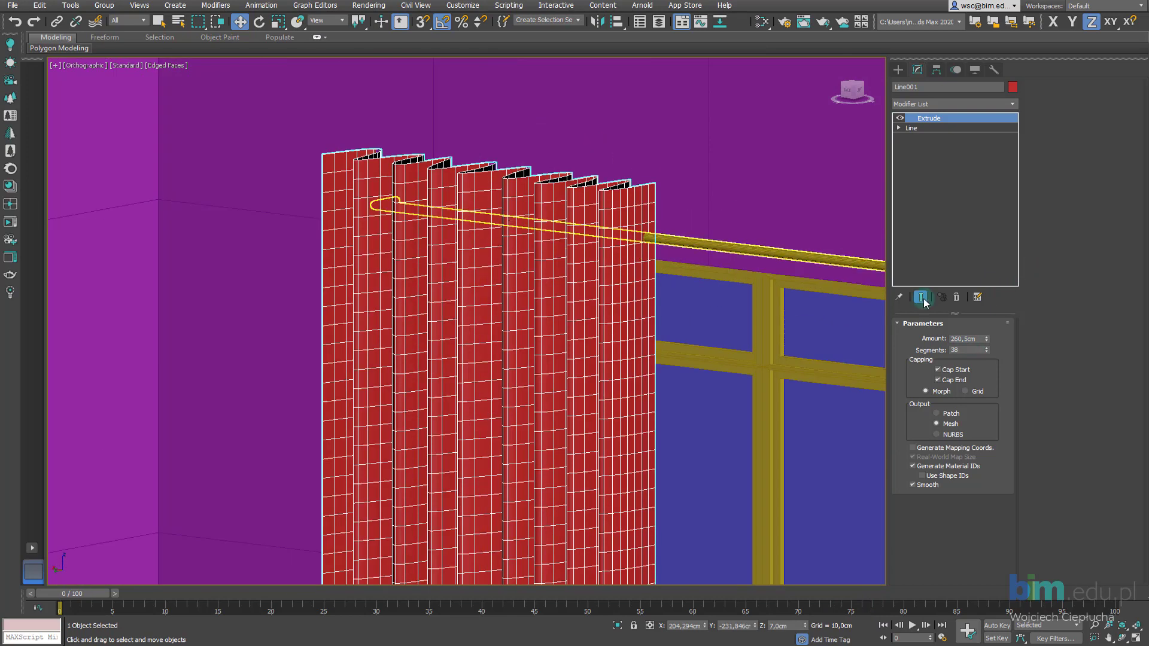
{"action": "left_click_drag", "start_coordinate": [987, 343], "coordinate": [987, 352]}
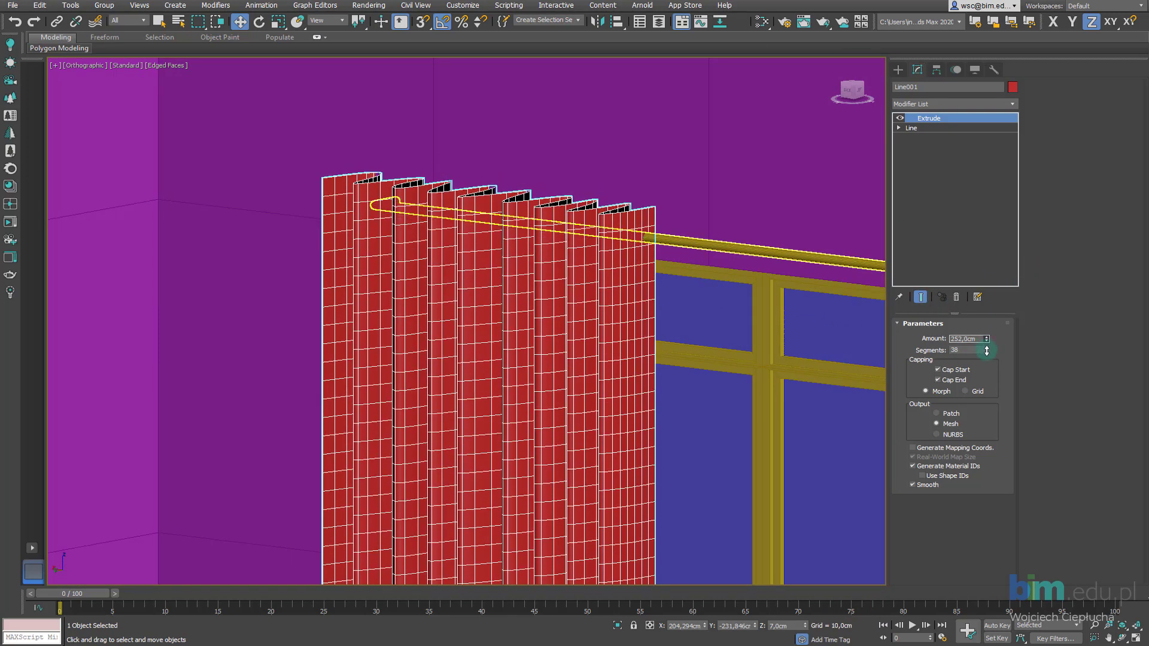
{"action": "scroll", "coordinate": [551, 184], "scroll_direction": "down", "scroll_amount": 4}
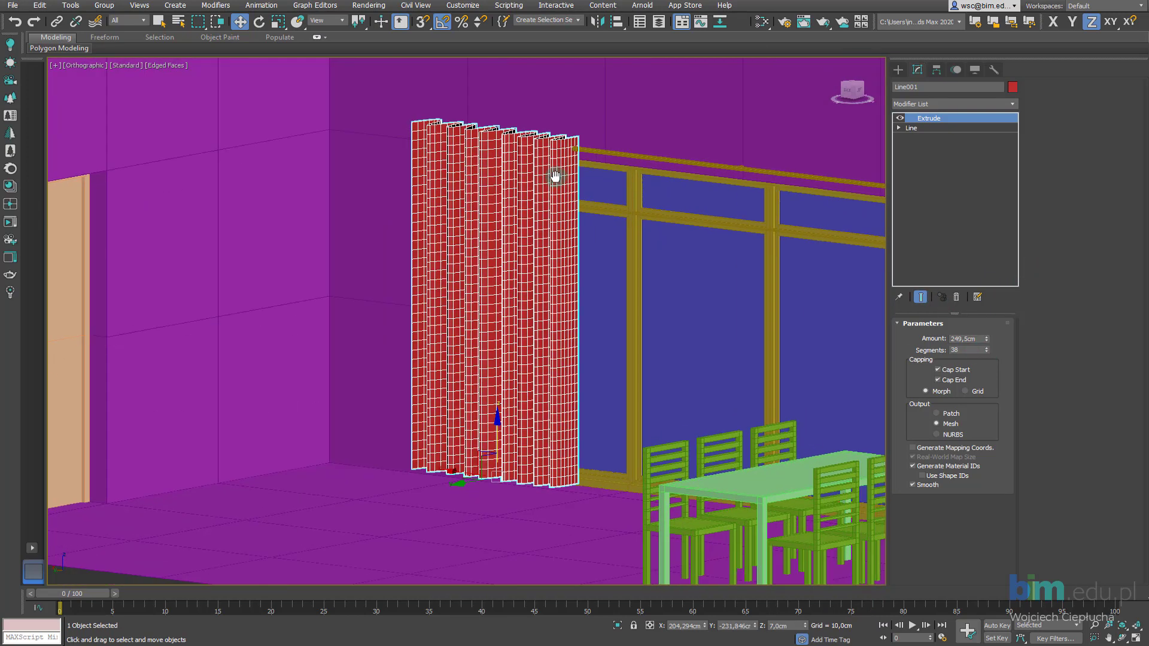
{"action": "middle_click_drag", "start_coordinate": [551, 184], "coordinate": [567, 208], "text": "alt"}
{"action": "scroll", "coordinate": [566, 208], "scroll_direction": "up", "scroll_amount": 4}
Narrow the curtain along X, undoing an accidental uniform shrink and resize
{"action": "key", "text": "r"}
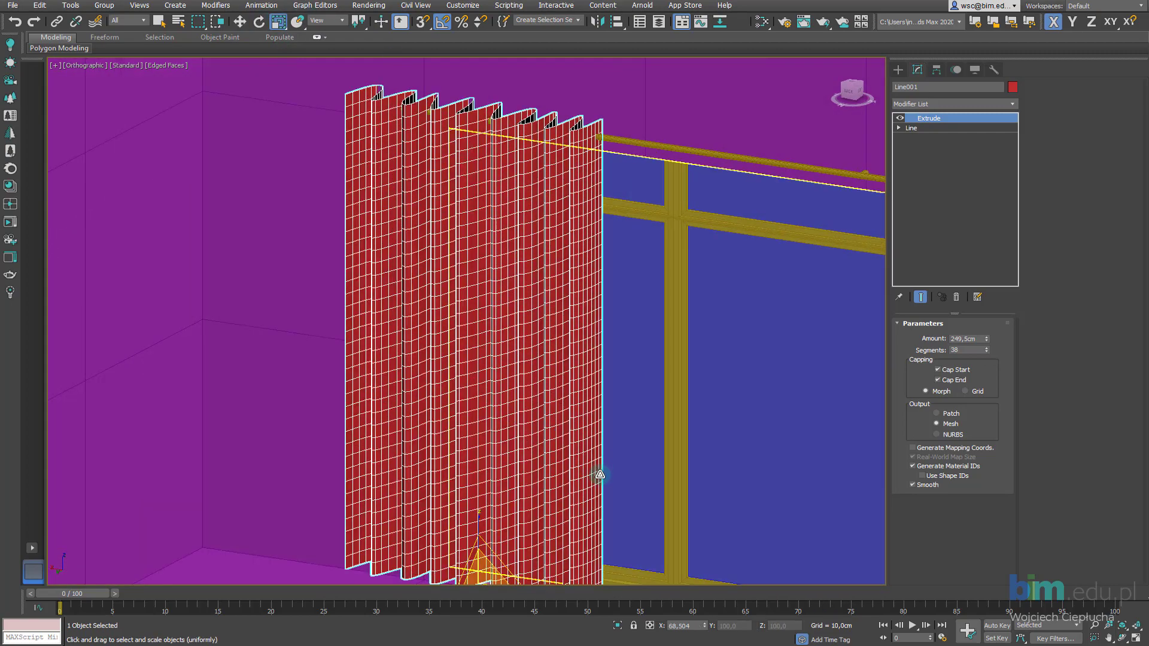
{"action": "middle_click_drag", "start_coordinate": [597, 475], "coordinate": [605, 427]}
{"action": "left_click_drag", "start_coordinate": [551, 548], "coordinate": [536, 545]}
{"action": "middle_click_drag", "start_coordinate": [543, 545], "coordinate": [559, 526], "text": "alt"}
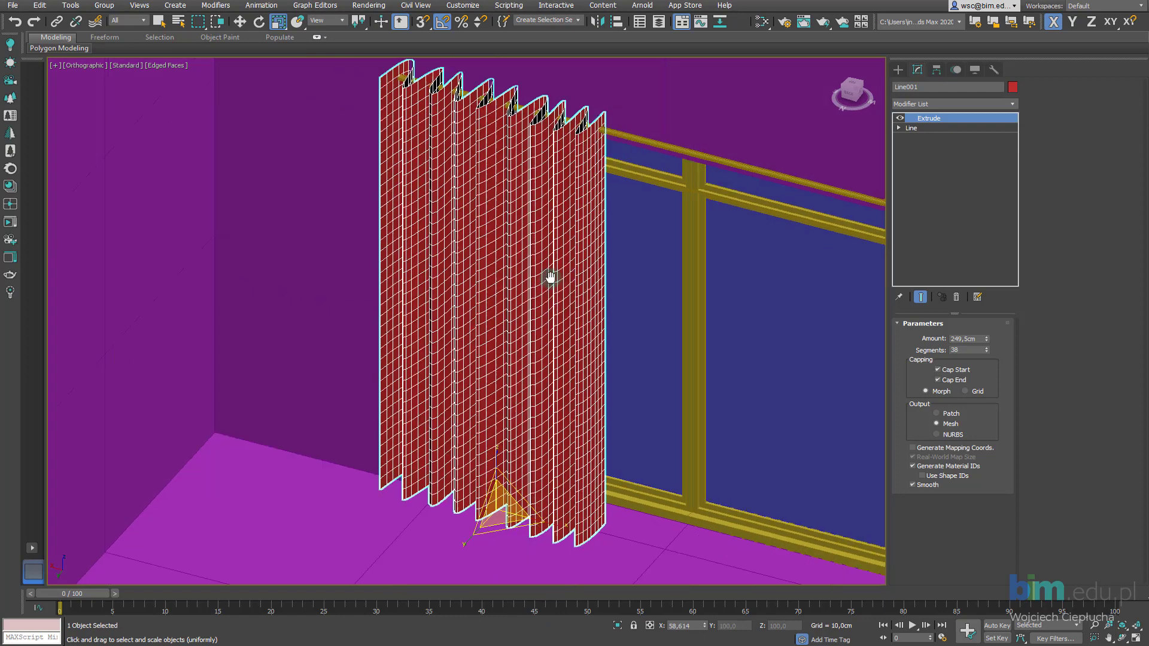
{"action": "left_click_drag", "start_coordinate": [494, 502], "coordinate": [495, 531]}
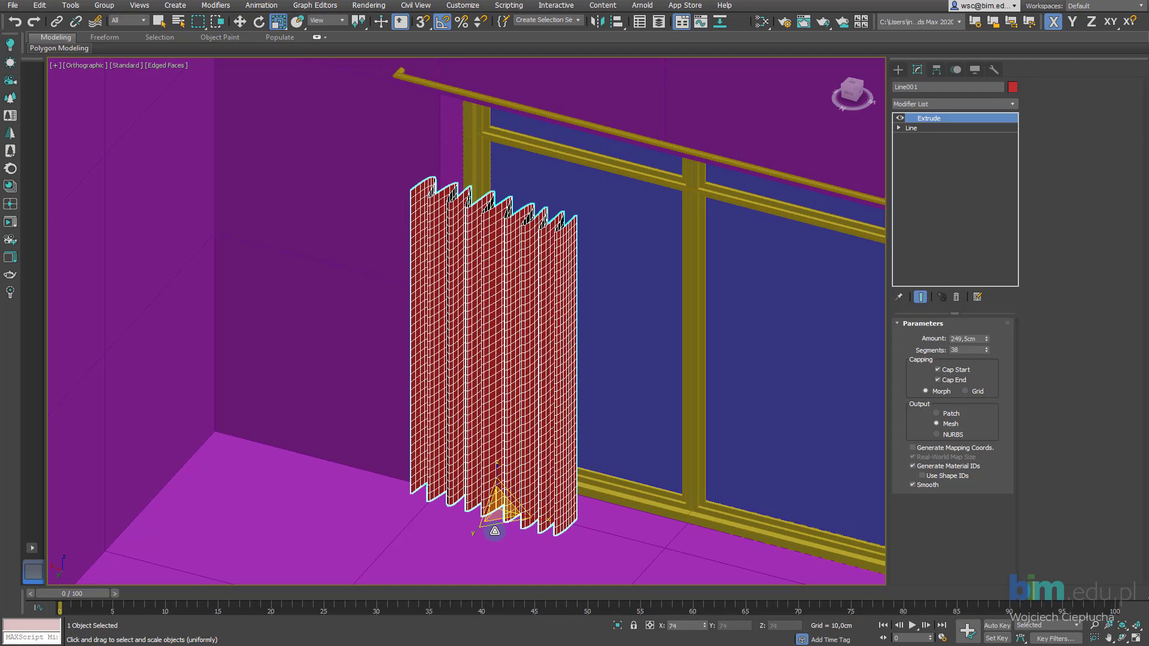
{"action": "key", "text": "ctrl+z"}
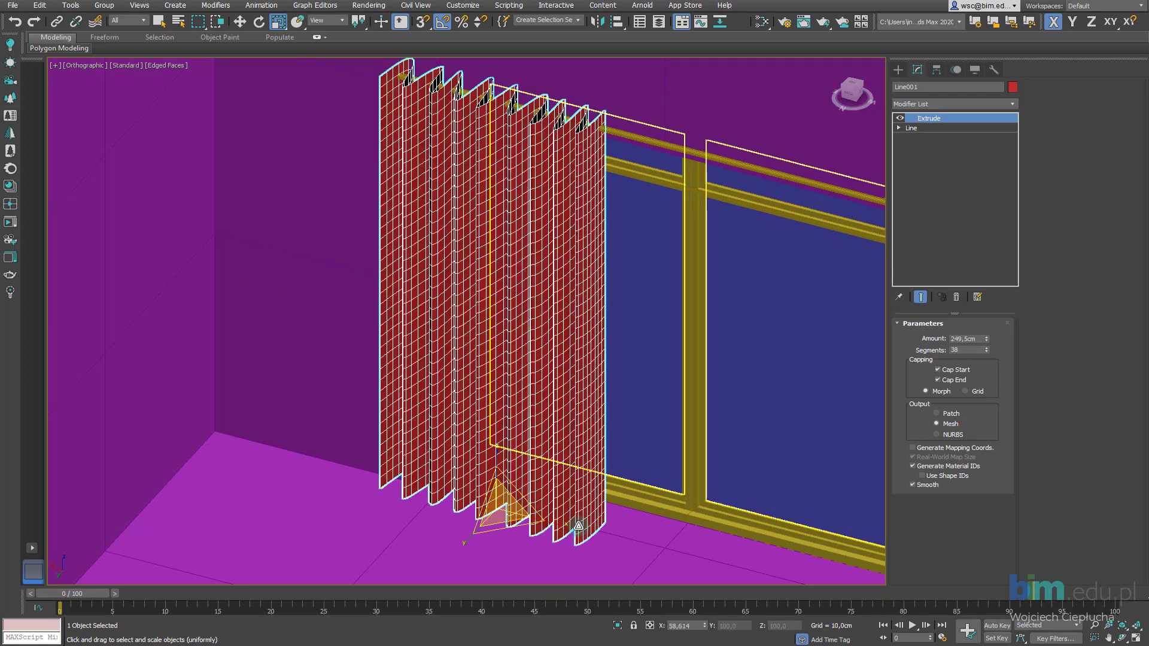
{"action": "left_click_drag", "start_coordinate": [579, 526], "coordinate": [539, 538]}
{"action": "key", "text": "ctrl+z"}
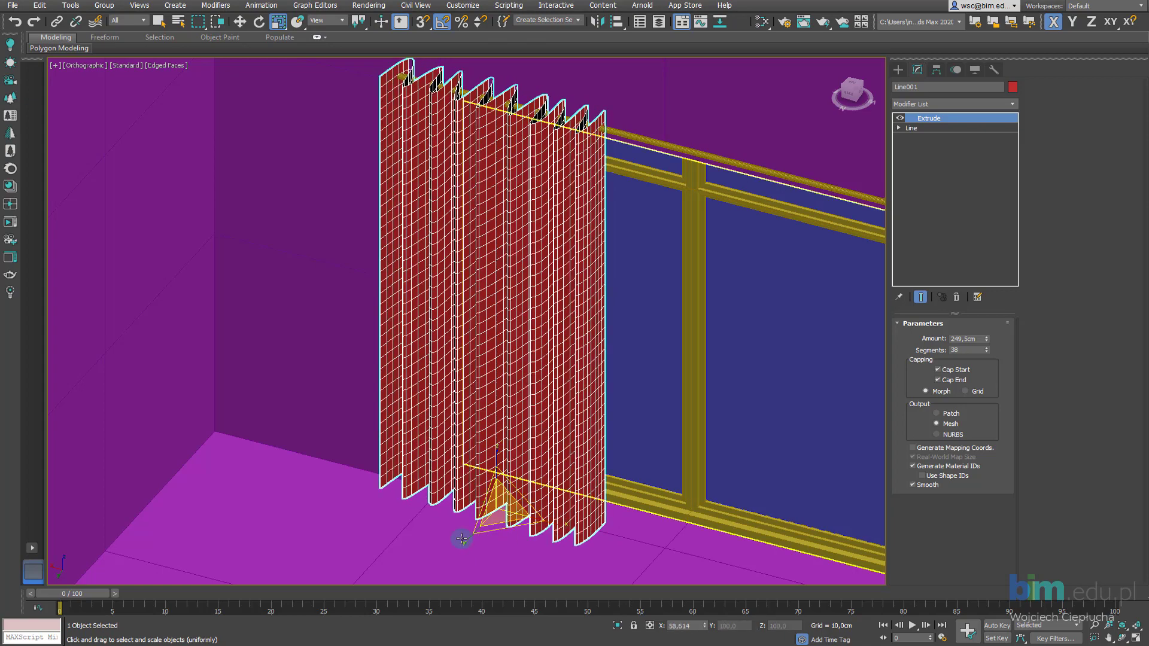
Non-uniformly scale the curtain along Y to make its pleats shallower
{"action": "key", "text": "r"}
{"action": "key", "text": "F6"}
{"action": "left_click_drag", "start_coordinate": [463, 543], "coordinate": [488, 521]}
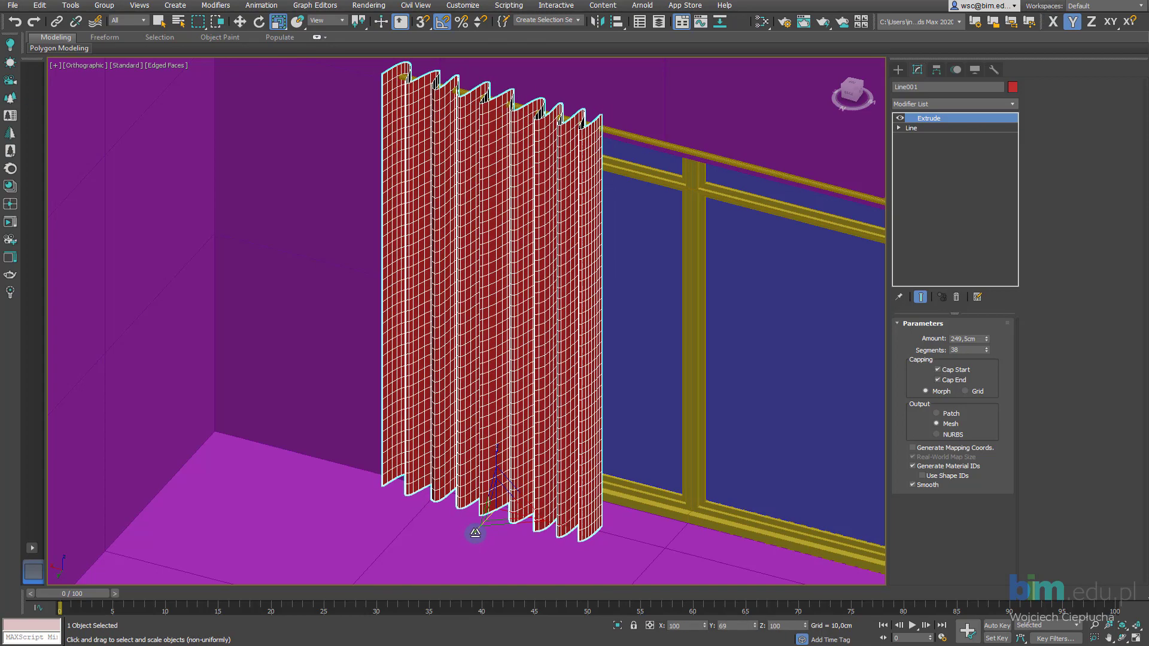
{"action": "key", "text": "r"}
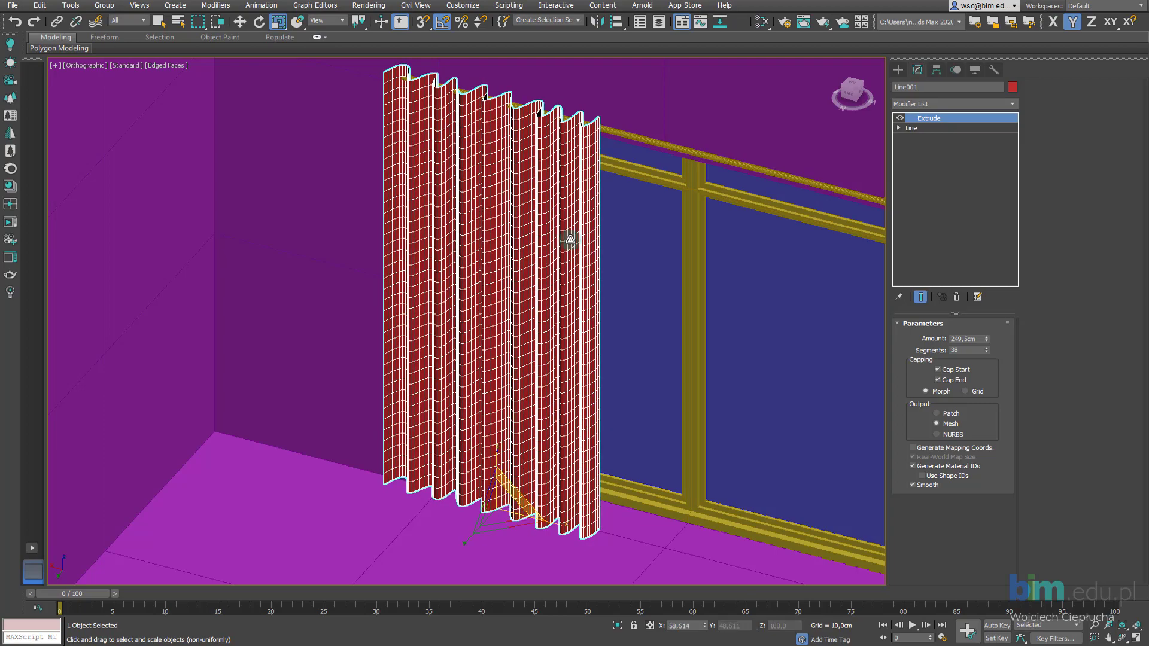
Move the curtain slightly along Y toward the rod
{"action": "middle_click_drag", "start_coordinate": [569, 238], "coordinate": [577, 223], "text": "alt"}
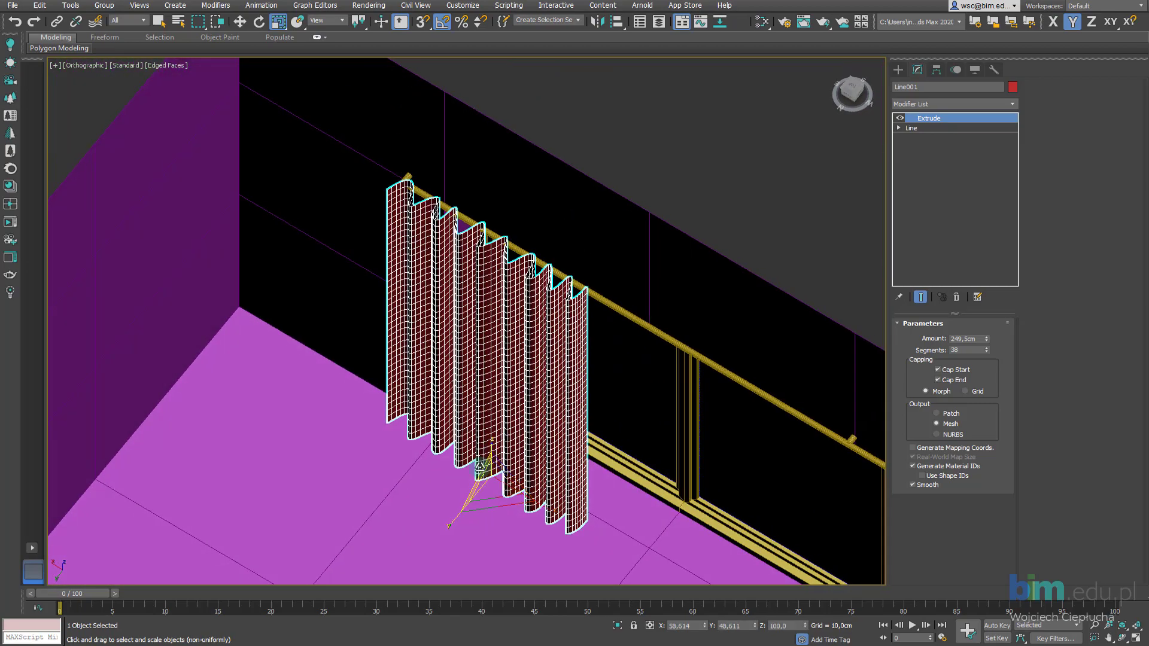
{"action": "key", "text": "w"}
{"action": "scroll", "coordinate": [444, 539], "scroll_direction": "up", "scroll_amount": 3}
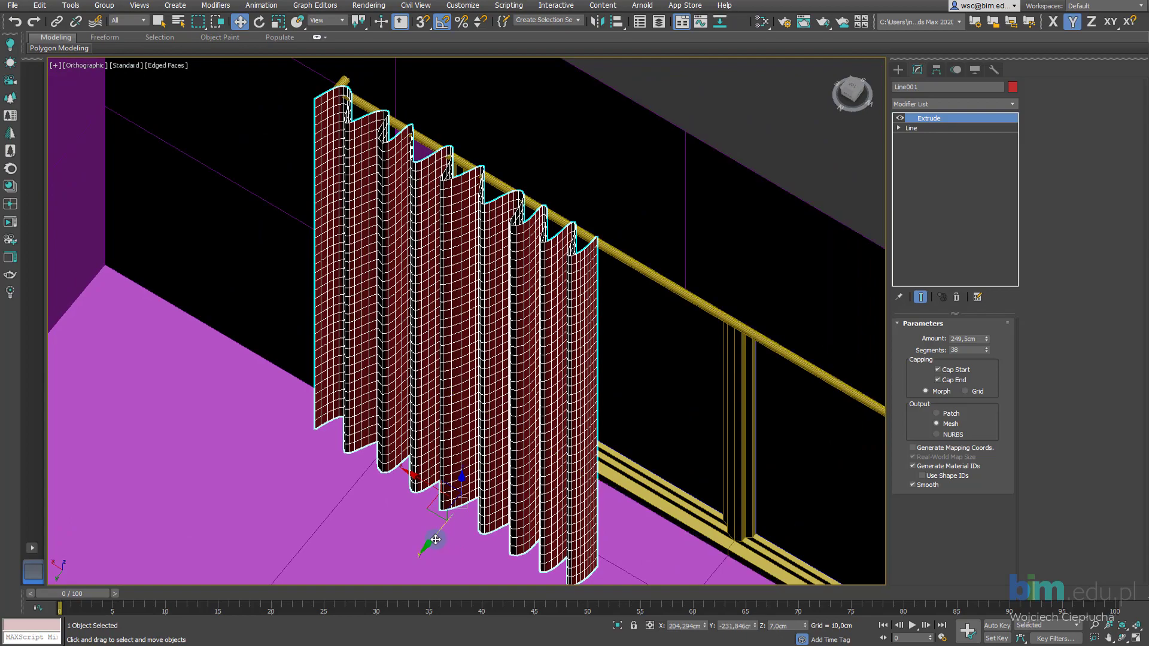
{"action": "left_click_drag", "start_coordinate": [444, 544], "coordinate": [440, 533]}
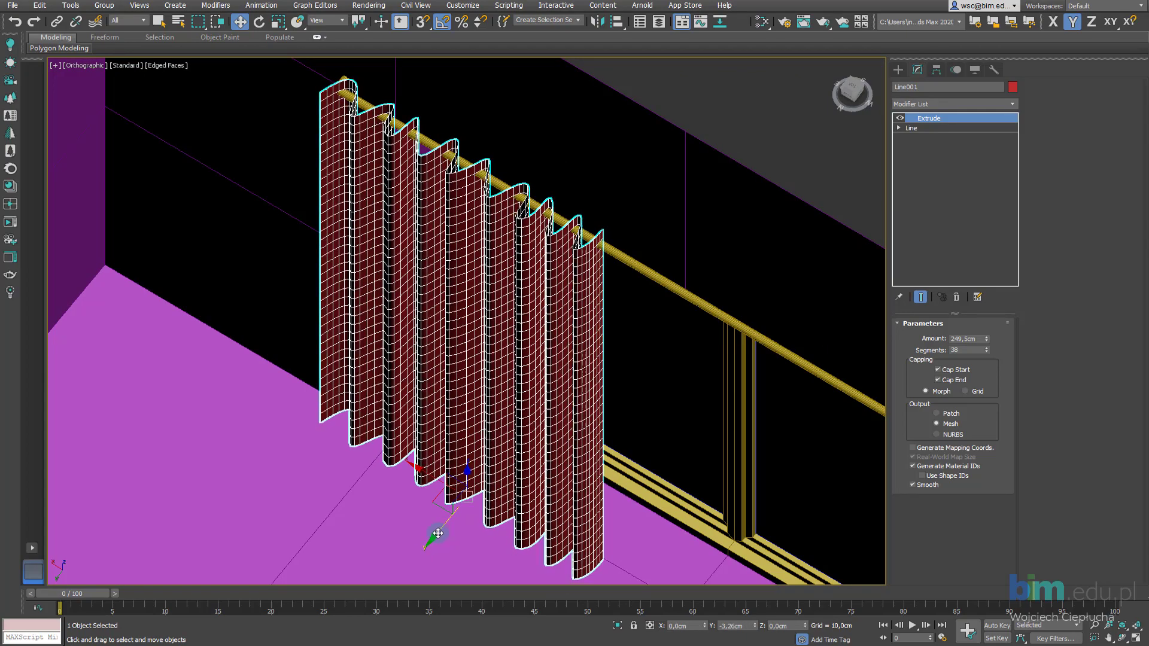
{"action": "mouse_move", "coordinate": [431, 537]}
{"action": "middle_mouse_down", "text": "alt"}
{"action": "mouse_move", "coordinate": [499, 429]}
{"action": "mouse_move", "coordinate": [508, 375]}
{"action": "mouse_move", "coordinate": [485, 315]}
{"action": "mouse_move", "coordinate": [502, 416]}
{"action": "mouse_move", "coordinate": [441, 457]}
{"action": "mouse_move", "coordinate": [493, 465]}
{"action": "mouse_move", "coordinate": [520, 487]}
{"action": "mouse_move", "coordinate": [436, 462]}
{"action": "mouse_move", "coordinate": [469, 467]}
{"action": "mouse_move", "coordinate": [423, 424]}
{"action": "mouse_move", "coordinate": [390, 456]}
{"action": "mouse_move", "coordinate": [371, 411]}
{"action": "mouse_move", "coordinate": [438, 478]}
{"action": "mouse_move", "coordinate": [416, 482]}
{"action": "mouse_move", "coordinate": [469, 461]}
{"action": "mouse_move", "coordinate": [452, 277]}
{"action": "mouse_move", "coordinate": [456, 357]}
{"action": "mouse_move", "coordinate": [467, 362]}
{"action": "middle_mouse_up", "text": "alt"}
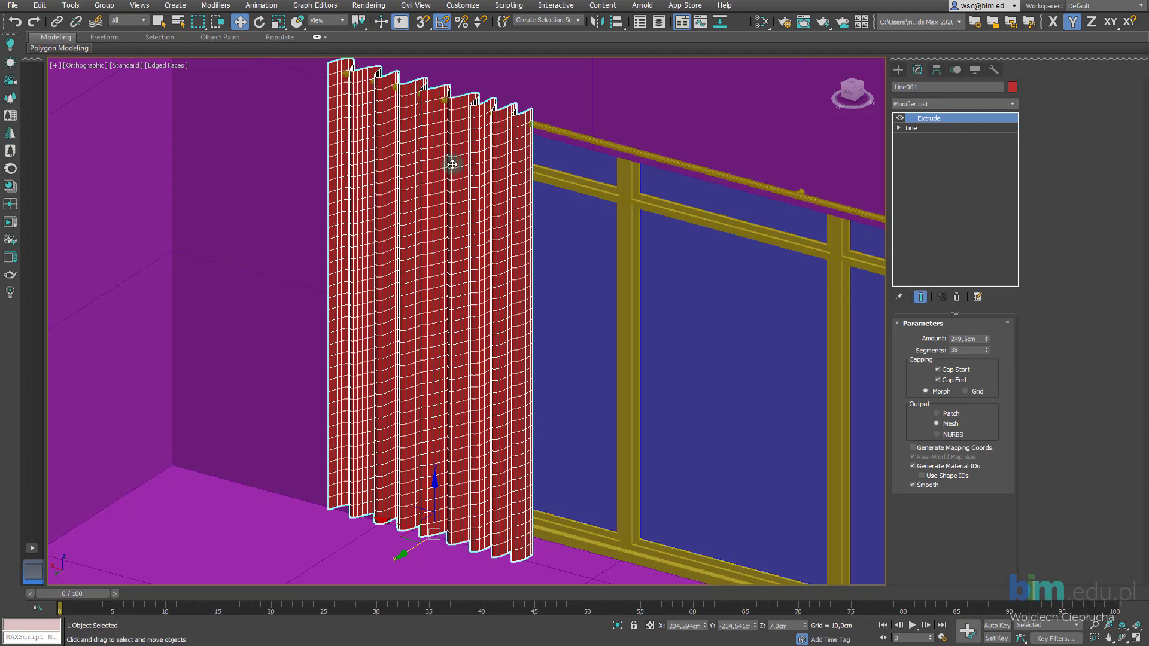
Set the curtain's Extrude Amount to 250 cm with 40 height segments
{"action": "mouse_move", "coordinate": [452, 166]}
{"action": "middle_mouse_down"}
{"action": "mouse_move", "coordinate": [487, 200]}
{"action": "mouse_move", "coordinate": [426, 211]}
{"action": "middle_mouse_up"}
{"action": "type", "text": "250"}
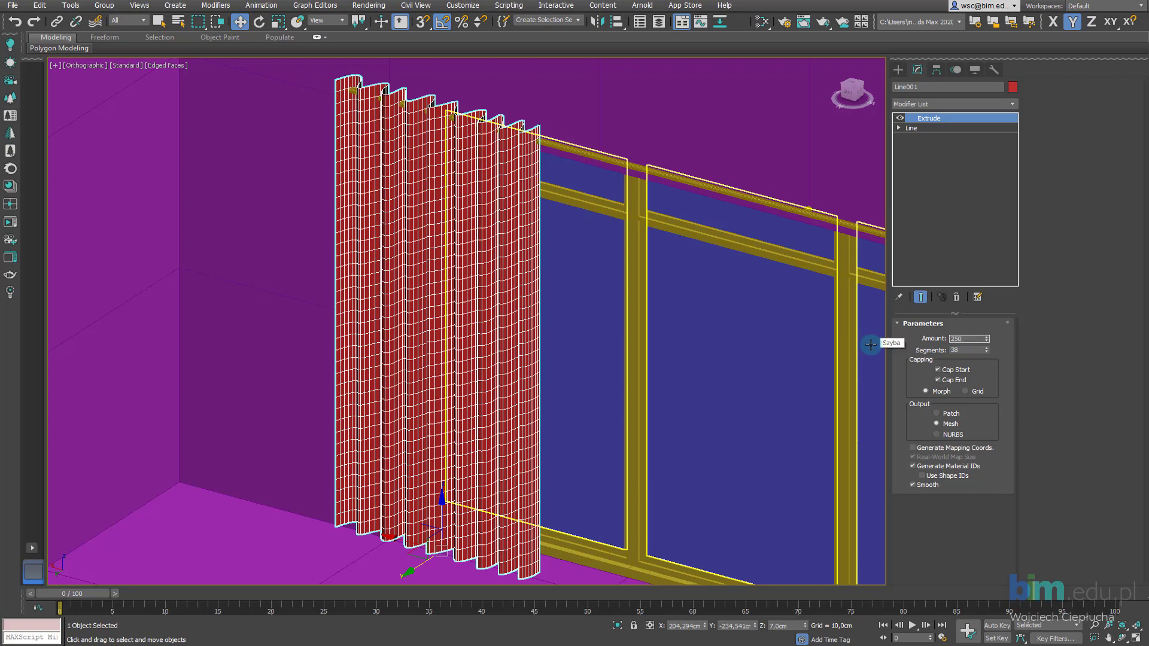
{"action": "key", "text": "Return"}
{"action": "key", "text": "Tab"}
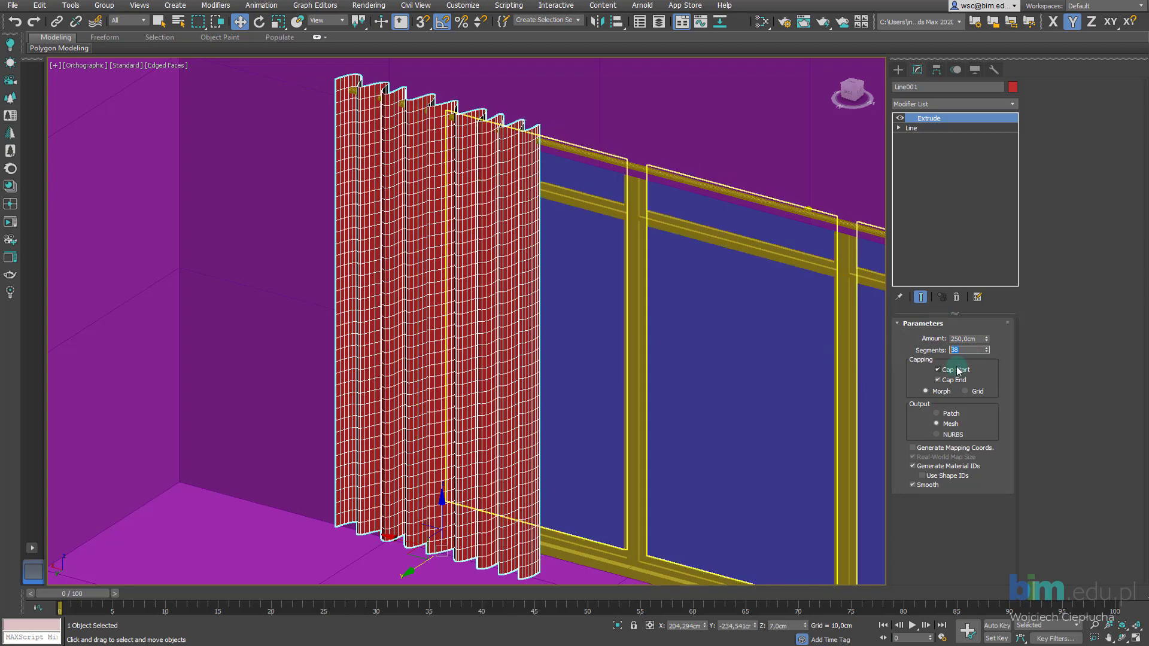
{"action": "scroll", "coordinate": [512, 168], "scroll_direction": "up", "scroll_amount": 5}
{"action": "scroll", "coordinate": [517, 199], "scroll_direction": "down", "scroll_amount": 4}
{"action": "scroll", "coordinate": [508, 185], "scroll_direction": "down", "scroll_amount": 3}
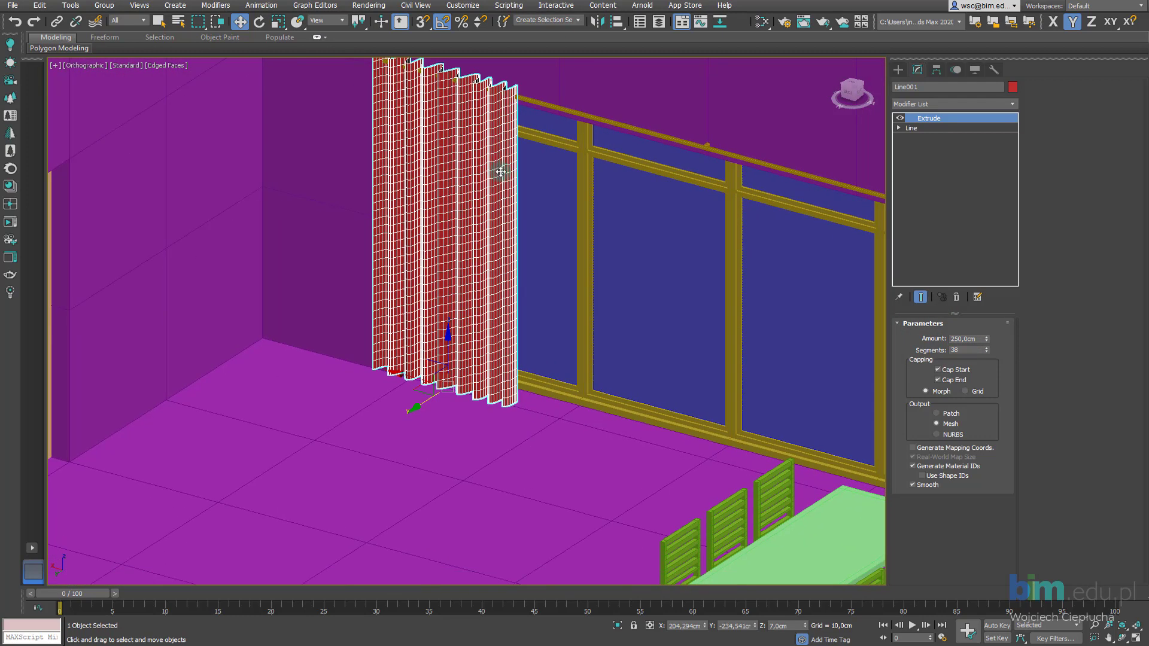
{"action": "scroll", "coordinate": [559, 249], "scroll_direction": "up", "scroll_amount": 3}
{"action": "type", "text": "1"}
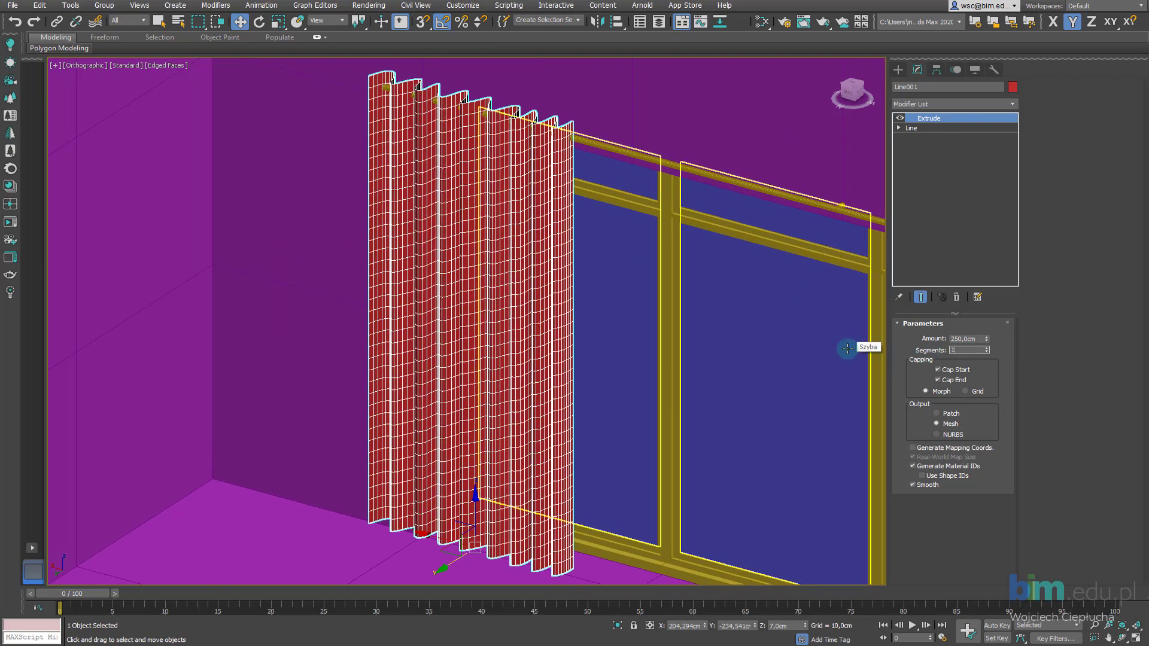
{"action": "key", "text": "Return"}
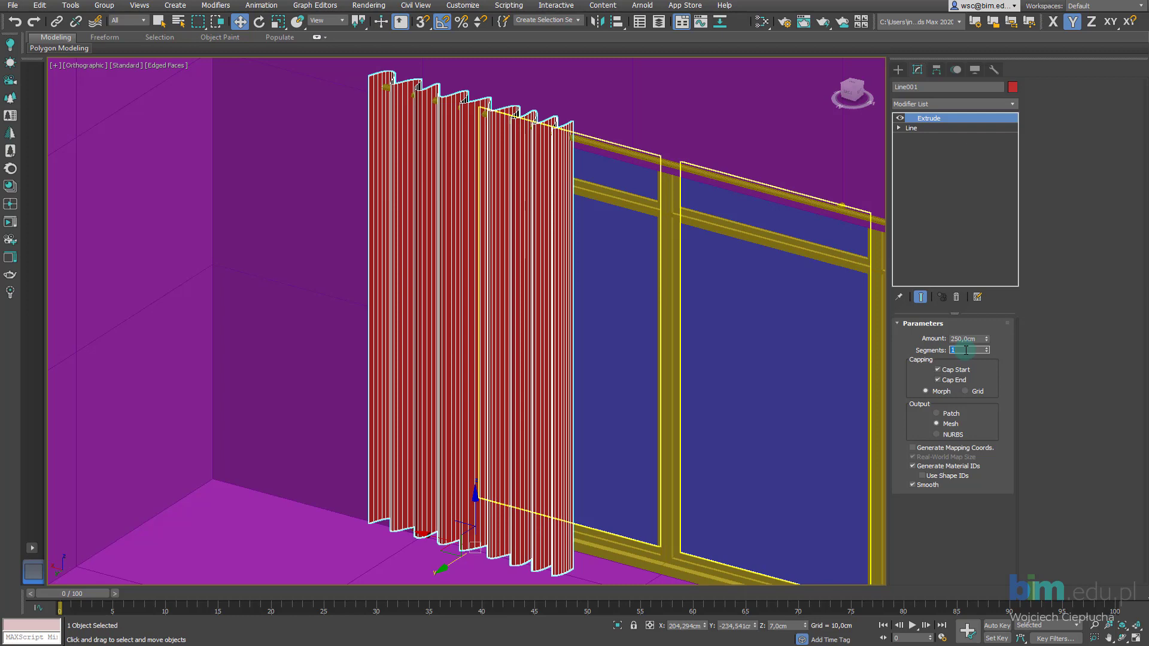
{"action": "type", "text": "40"}
{"action": "key", "text": "Return"}
{"action": "scroll", "coordinate": [538, 180], "scroll_direction": "up", "scroll_amount": 3}
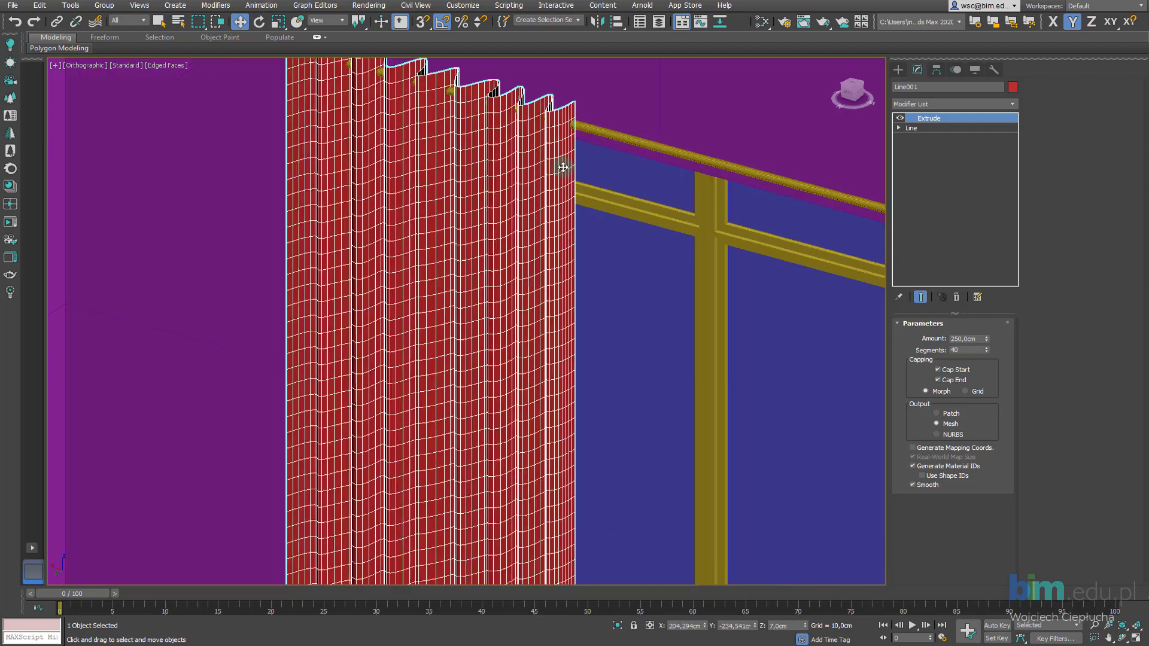
{"action": "scroll", "coordinate": [534, 144], "scroll_direction": "up", "scroll_amount": 3}
{"action": "scroll", "coordinate": [562, 269], "scroll_direction": "down", "scroll_amount": 4}
{"action": "scroll", "coordinate": [569, 405], "scroll_direction": "down", "scroll_amount": 3}
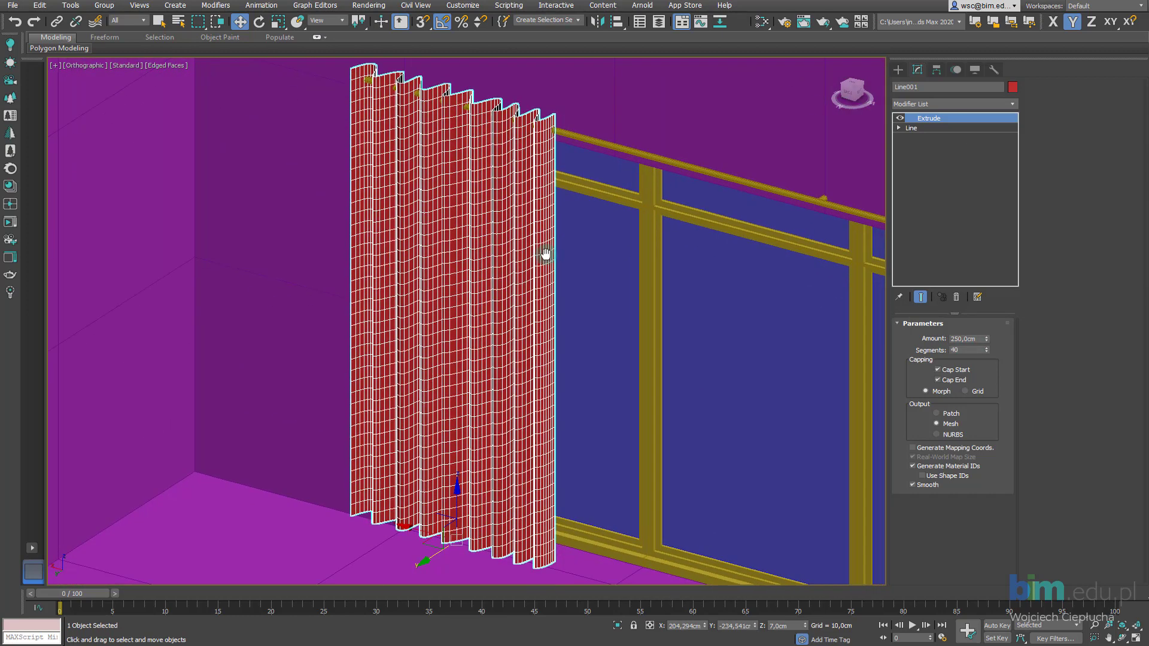
Add a Noise modifier to the curtain from the Modifier List
{"action": "left_click", "coordinate": [960, 103]}
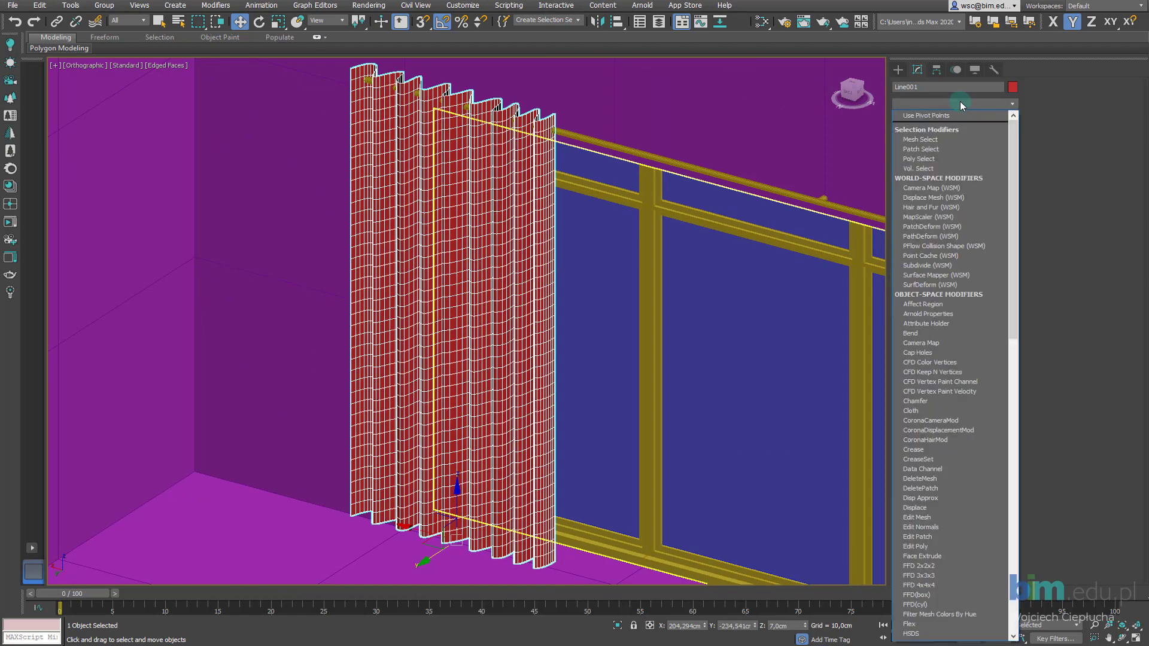
{"action": "key", "text": "n"}
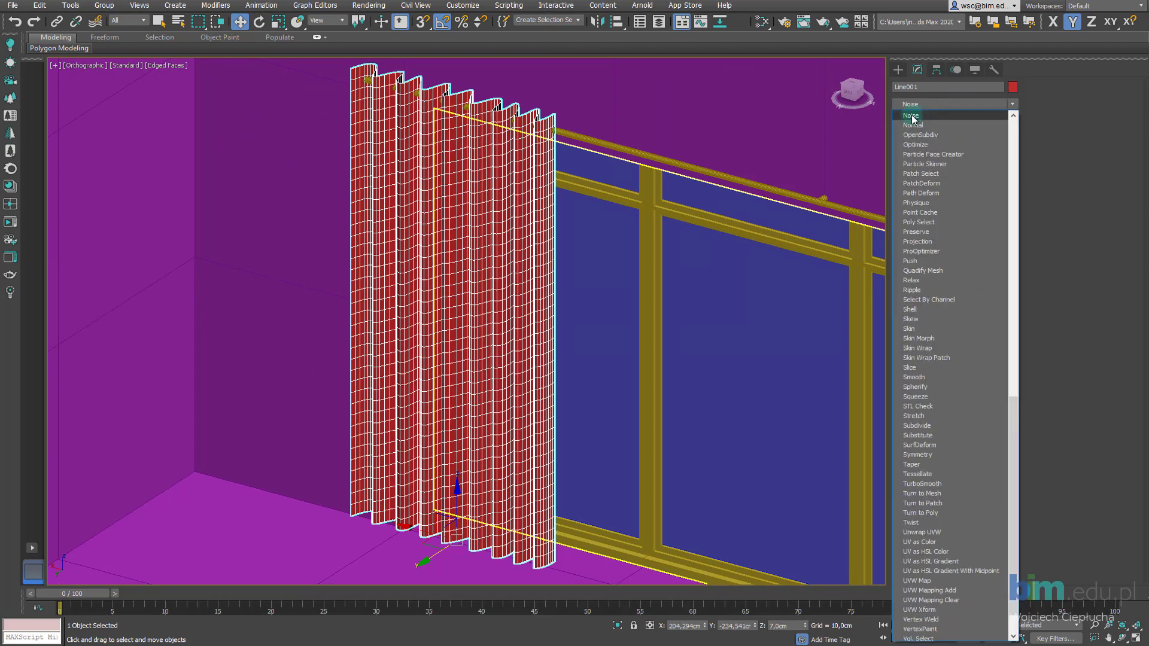
{"action": "left_click", "coordinate": [914, 118]}
{"action": "scroll", "coordinate": [591, 300], "scroll_direction": "up", "scroll_amount": 2}
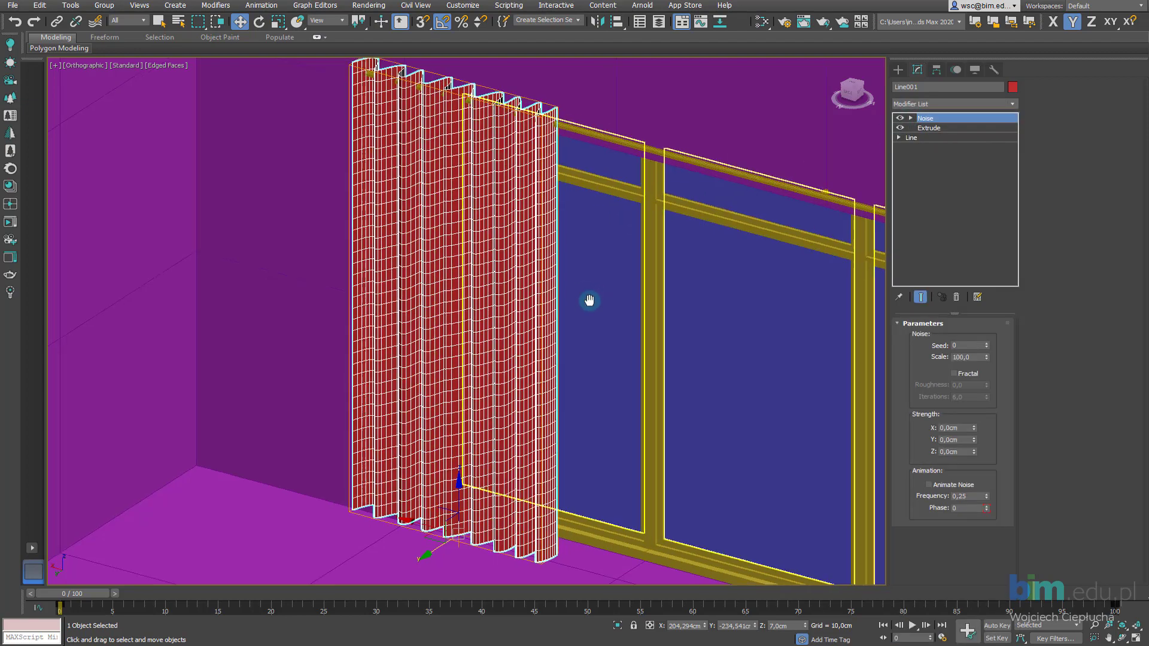
{"action": "scroll", "coordinate": [570, 320], "scroll_direction": "up", "scroll_amount": 2}
{"action": "scroll", "coordinate": [486, 429], "scroll_direction": "up", "scroll_amount": 2}
{"action": "scroll", "coordinate": [486, 429], "scroll_direction": "up", "scroll_amount": 2}
{"action": "scroll", "coordinate": [502, 377], "scroll_direction": "up", "scroll_amount": 2}
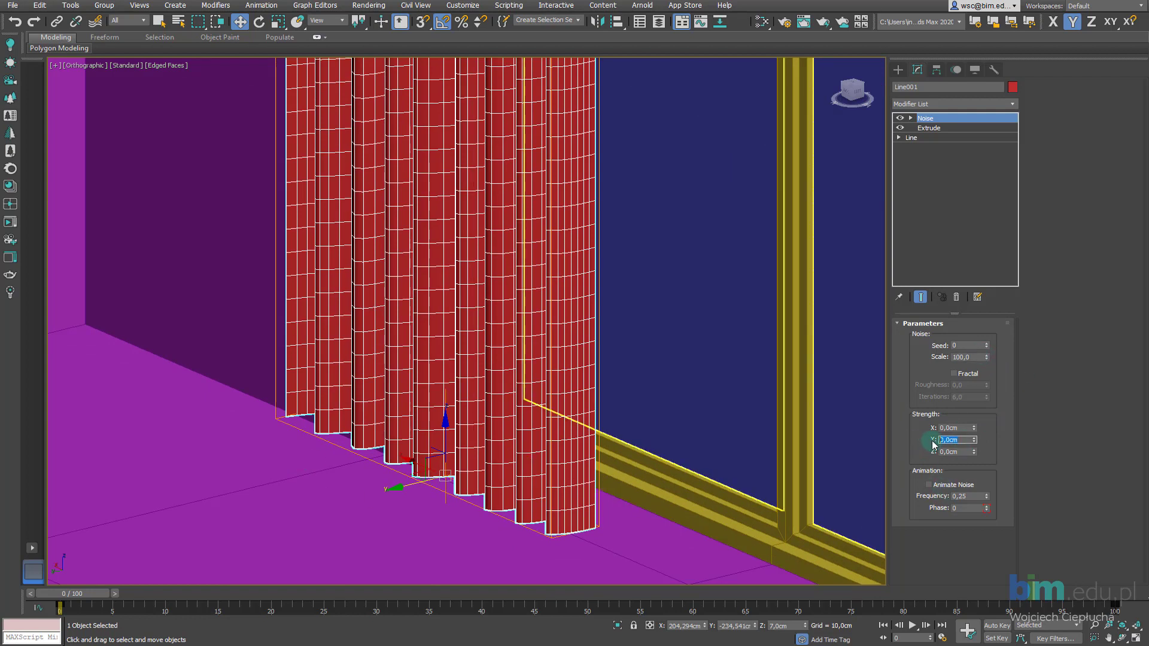
Set the Noise strength to 3 cm on X, Y and Z
{"action": "left_click", "coordinate": [964, 428]}
{"action": "type", "text": "3"}
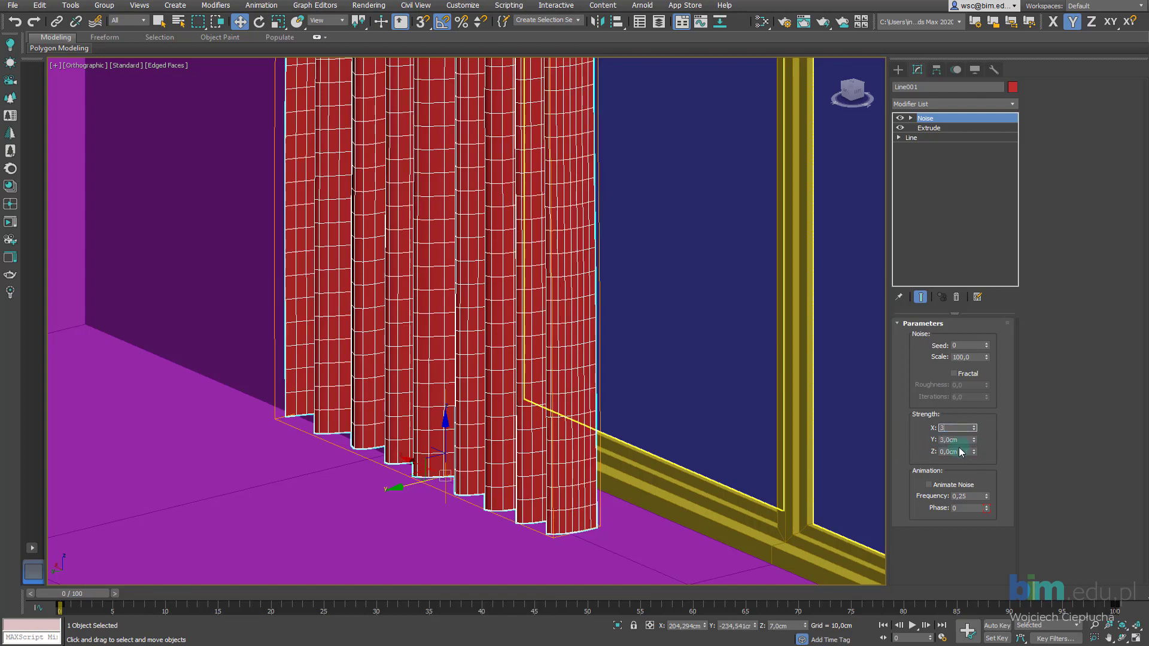
{"action": "left_click", "coordinate": [963, 452]}
{"action": "type", "text": "3"}
{"action": "key", "text": "Return"}
{"action": "middle_click_drag", "start_coordinate": [554, 291], "coordinate": [559, 303]}
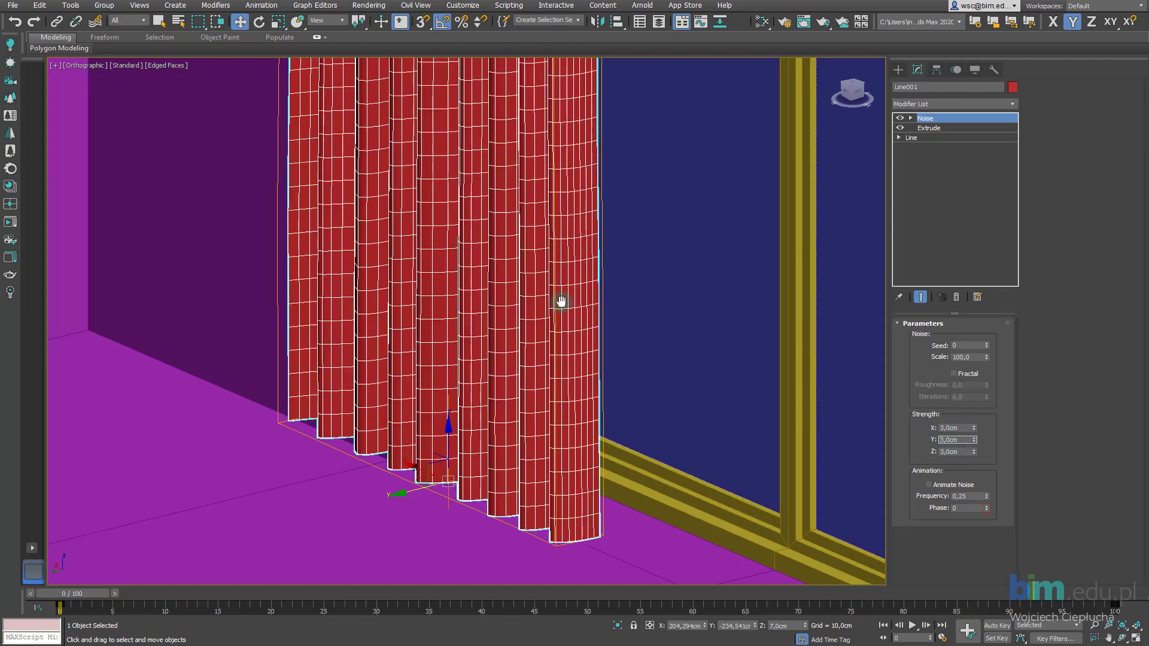
{"action": "middle_click_drag", "start_coordinate": [480, 272], "coordinate": [487, 300]}
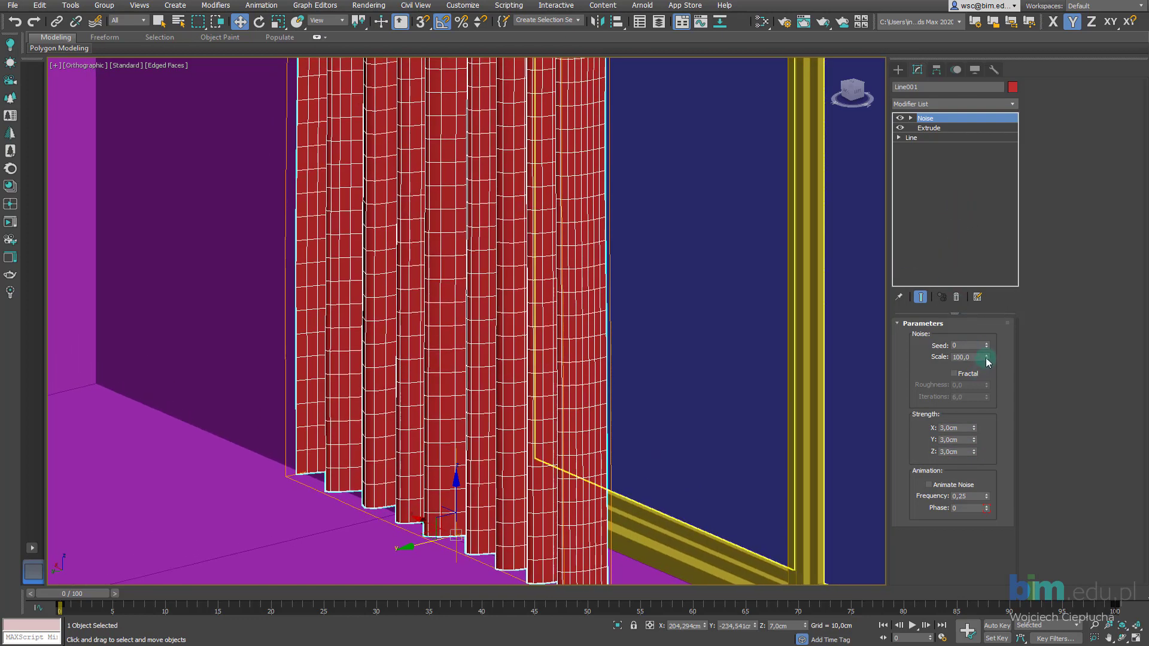
Tune the Noise Scale spinner to about 69,557 for broader, gentler wrinkles
{"action": "left_click_drag", "start_coordinate": [987, 358], "coordinate": [992, 413]}
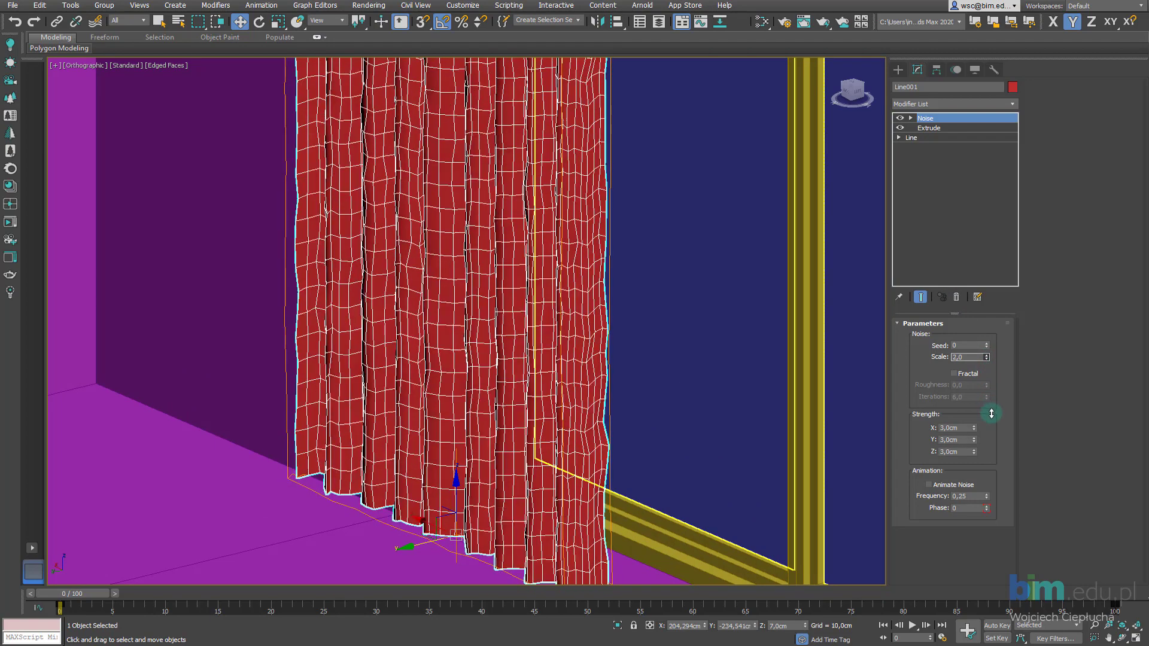
{"action": "mouse_move", "coordinate": [566, 175]}
{"action": "middle_mouse_down", "text": "alt"}
{"action": "mouse_move", "coordinate": [628, 454]}
{"action": "mouse_move", "coordinate": [595, 124]}
{"action": "middle_mouse_up", "text": "alt"}
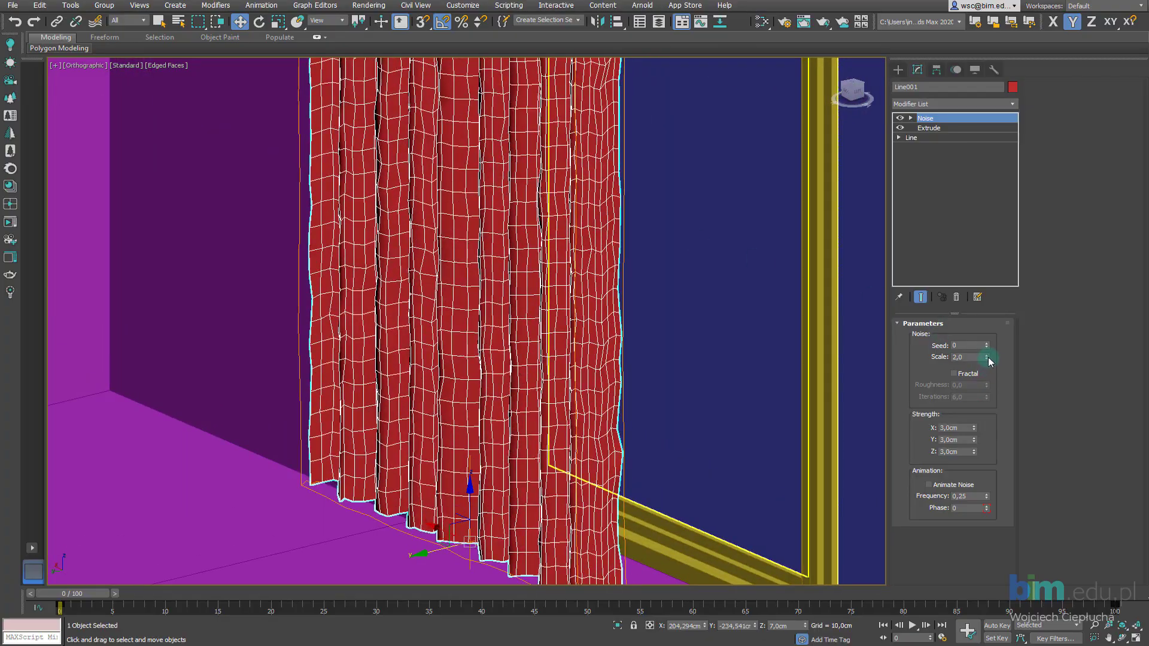
{"action": "mouse_move", "coordinate": [989, 358]}
{"action": "left_mouse_down"}
{"action": "mouse_move", "coordinate": [995, 238]}
{"action": "mouse_move", "coordinate": [1003, 575]}
{"action": "mouse_move", "coordinate": [1007, 320]}
{"action": "left_mouse_up"}
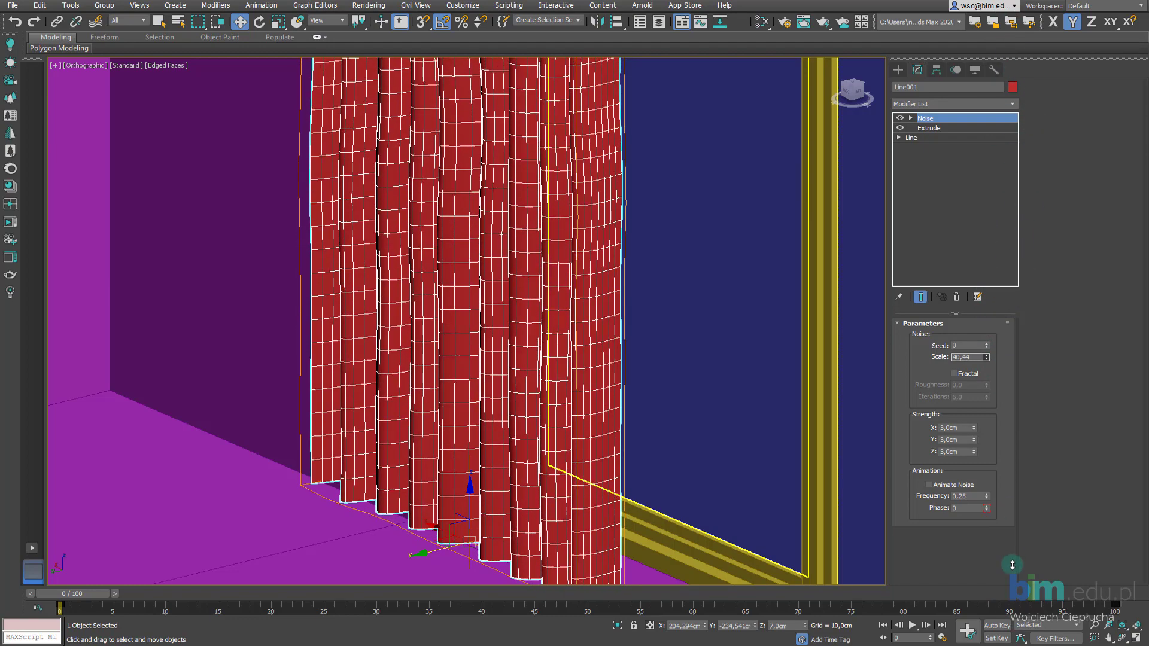
{"action": "scroll", "coordinate": [477, 400], "scroll_direction": "down", "scroll_amount": 5}
{"action": "mouse_move", "coordinate": [477, 400]}
{"action": "middle_mouse_down", "text": "alt"}
{"action": "mouse_move", "coordinate": [497, 495]}
{"action": "mouse_move", "coordinate": [546, 423]}
{"action": "mouse_move", "coordinate": [547, 449]}
{"action": "mouse_move", "coordinate": [511, 441]}
{"action": "mouse_move", "coordinate": [472, 403]}
{"action": "mouse_move", "coordinate": [516, 436]}
{"action": "mouse_move", "coordinate": [539, 426]}
{"action": "middle_mouse_up", "text": "alt"}
{"action": "scroll", "coordinate": [520, 422], "scroll_direction": "up", "scroll_amount": 4}
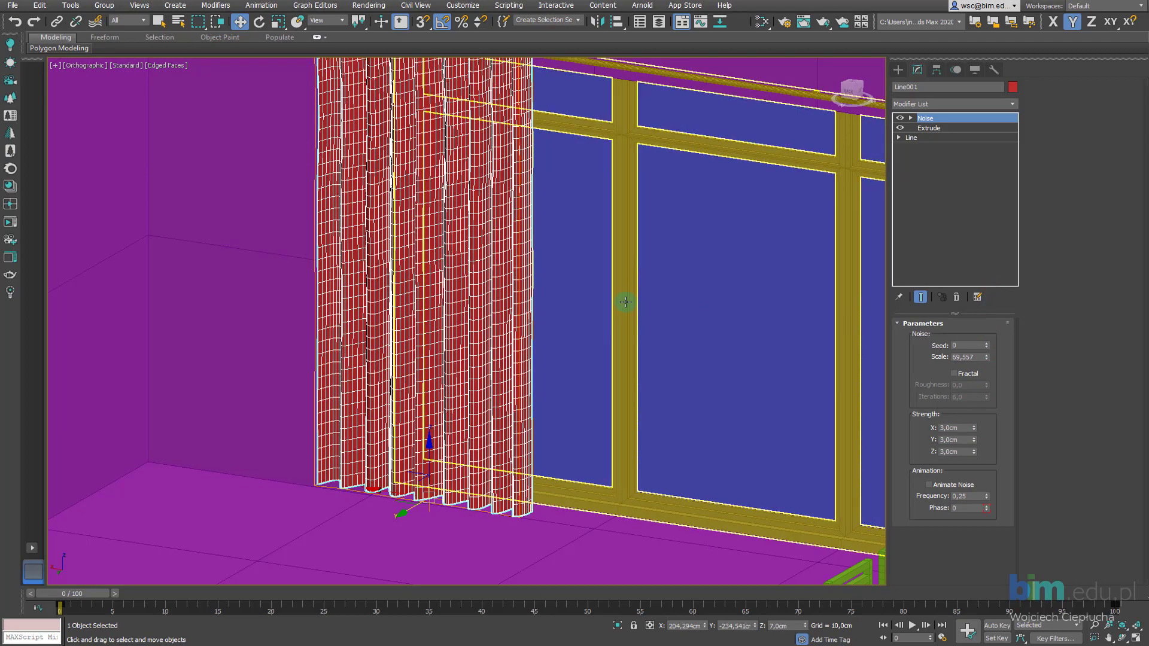
{"action": "scroll", "coordinate": [598, 318], "scroll_direction": "down", "scroll_amount": 3}
{"action": "mouse_move", "coordinate": [623, 303]}
{"action": "middle_mouse_down", "text": "alt"}
{"action": "mouse_move", "coordinate": [597, 318]}
{"action": "mouse_move", "coordinate": [582, 303]}
{"action": "middle_mouse_up", "text": "alt"}
{"action": "scroll", "coordinate": [510, 471], "scroll_direction": "up", "scroll_amount": 5}
{"action": "scroll", "coordinate": [511, 471], "scroll_direction": "down", "scroll_amount": 3}
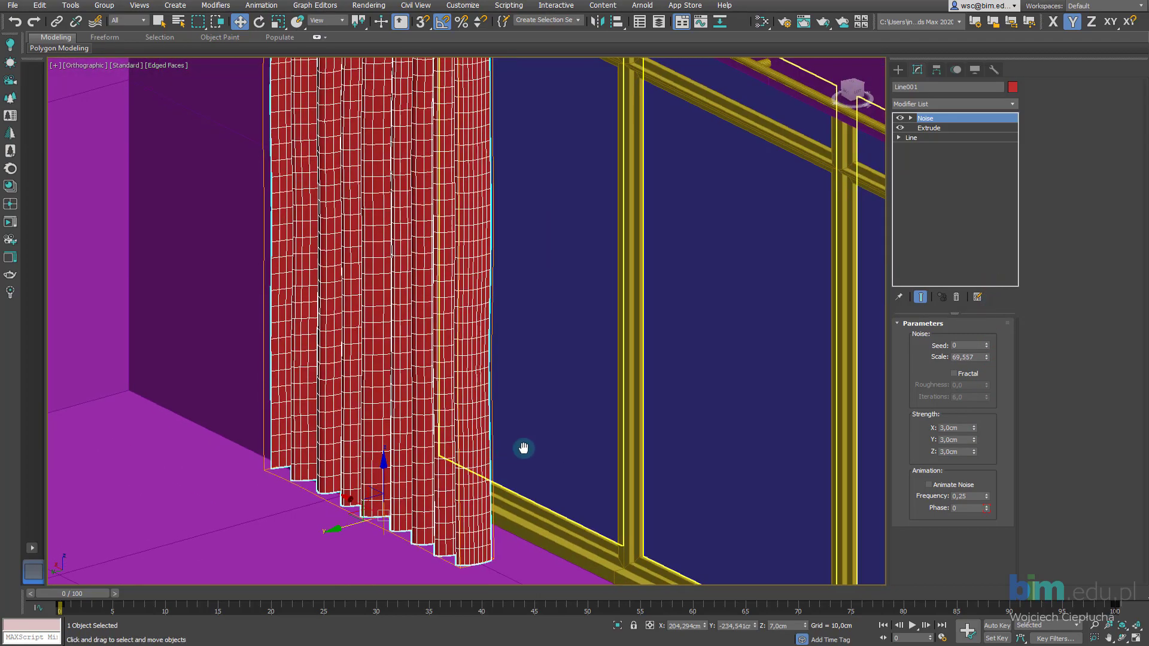
{"action": "scroll", "coordinate": [523, 449], "scroll_direction": "down", "scroll_amount": 3}
{"action": "mouse_move", "coordinate": [523, 449]}
{"action": "middle_mouse_down", "text": "alt"}
{"action": "mouse_move", "coordinate": [503, 423]}
{"action": "mouse_move", "coordinate": [508, 467]}
{"action": "middle_mouse_up", "text": "alt"}
{"action": "scroll", "coordinate": [551, 425], "scroll_direction": "up", "scroll_amount": 3}
{"action": "scroll", "coordinate": [551, 425], "scroll_direction": "up", "scroll_amount": 3}
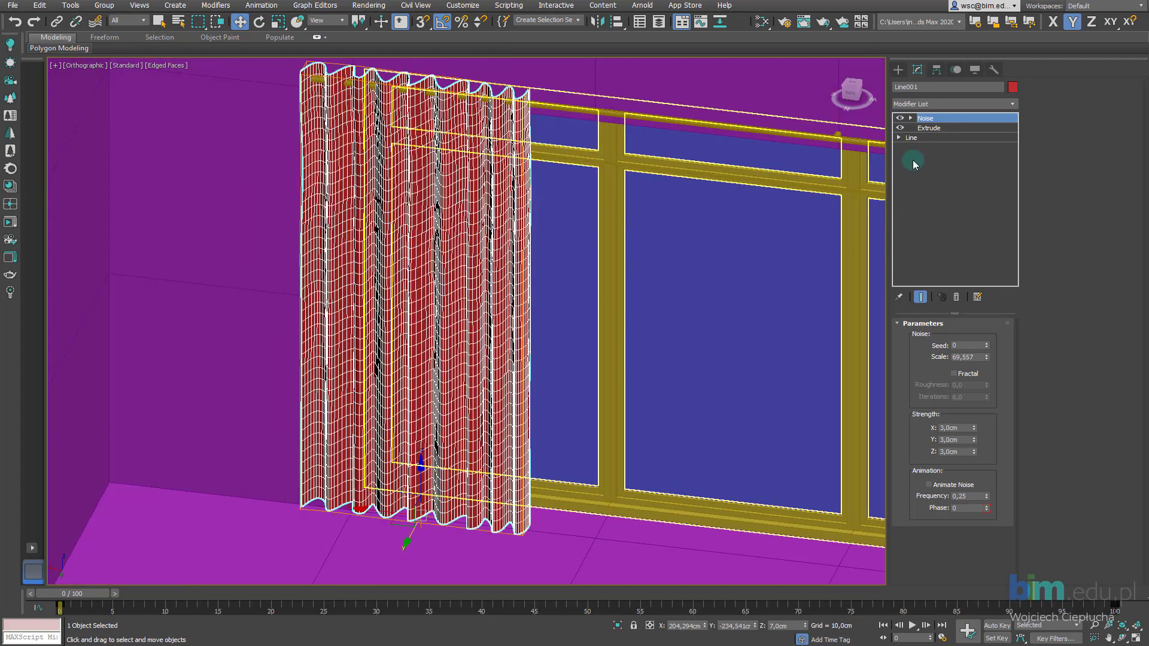
{"action": "scroll", "coordinate": [475, 354], "scroll_direction": "down", "scroll_amount": 3}
{"action": "middle_click_drag", "start_coordinate": [475, 354], "coordinate": [514, 372], "text": "alt"}
{"action": "scroll", "coordinate": [449, 348], "scroll_direction": "up", "scroll_amount": 3}
{"action": "scroll", "coordinate": [528, 217], "scroll_direction": "up", "scroll_amount": 3}
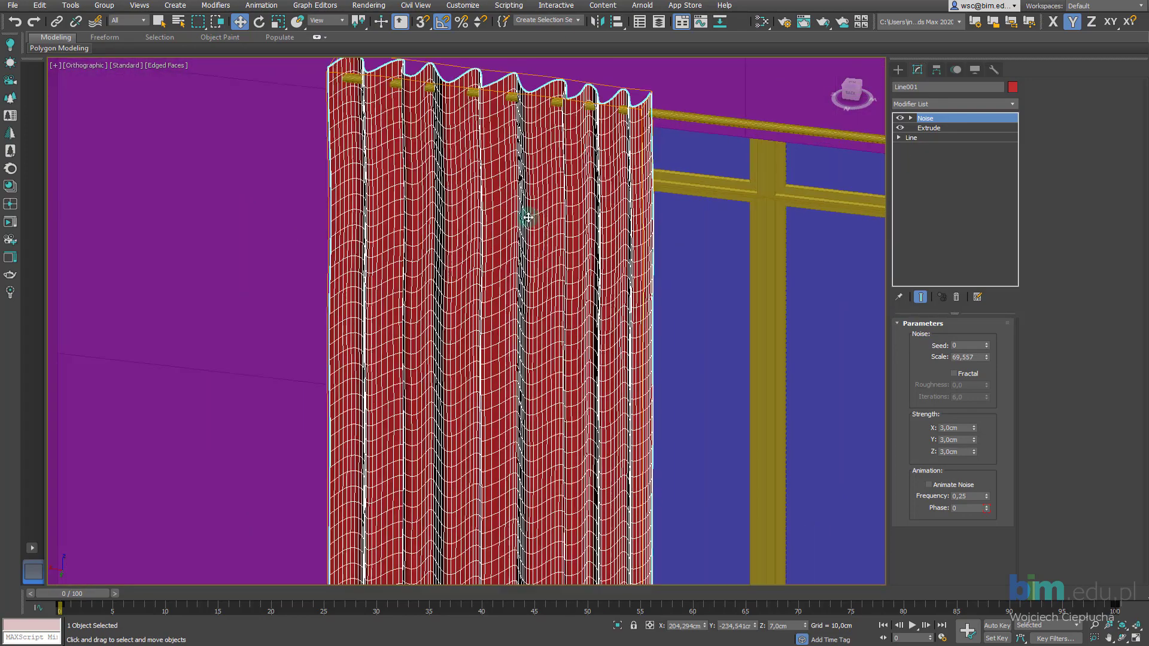
{"action": "middle_click_drag", "start_coordinate": [605, 225], "coordinate": [588, 223]}
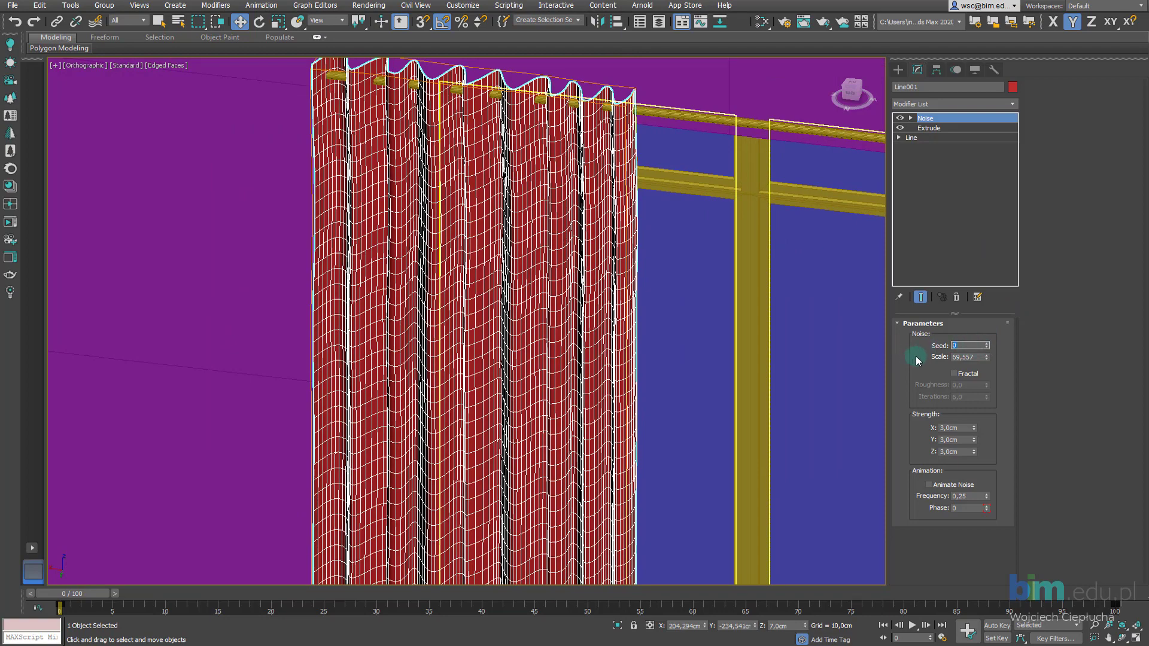
{"action": "scroll", "coordinate": [565, 357], "scroll_direction": "down", "scroll_amount": 3}
{"action": "middle_click_drag", "start_coordinate": [565, 356], "coordinate": [530, 324], "text": "alt"}
{"action": "scroll", "coordinate": [528, 353], "scroll_direction": "up", "scroll_amount": 3}
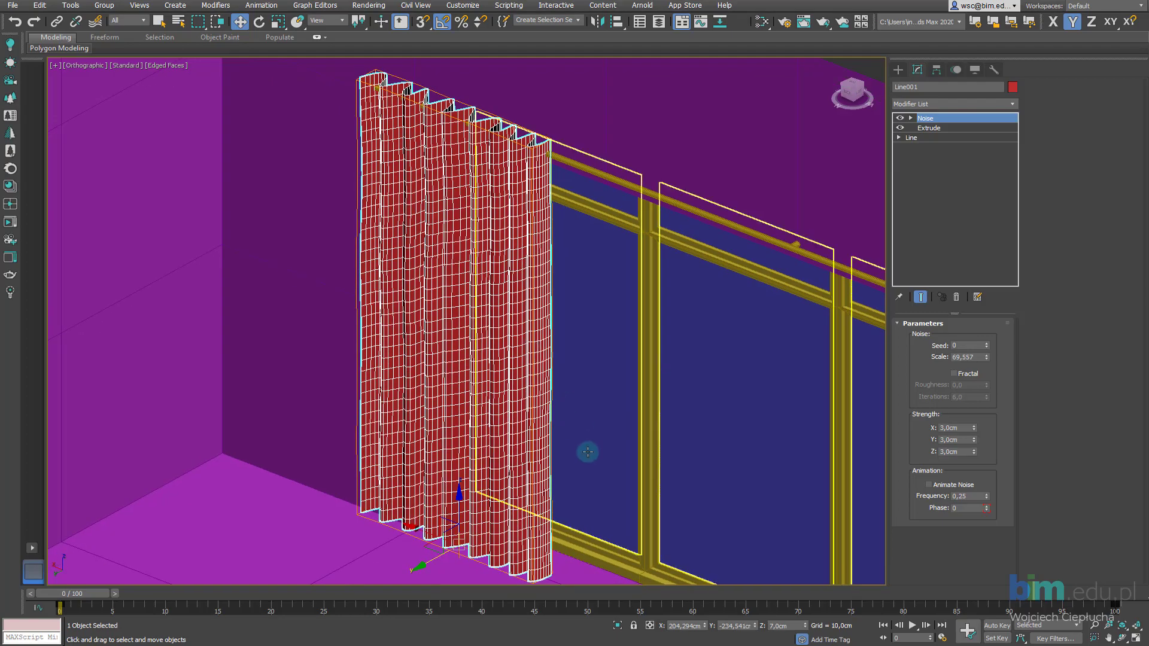
{"action": "mouse_move", "coordinate": [419, 298]}
{"action": "middle_mouse_down", "text": "alt"}
{"action": "mouse_move", "coordinate": [595, 315]}
{"action": "mouse_move", "coordinate": [492, 305]}
{"action": "middle_mouse_up", "text": "alt"}
{"action": "middle_click_drag", "start_coordinate": [476, 420], "coordinate": [329, 192], "text": "alt"}
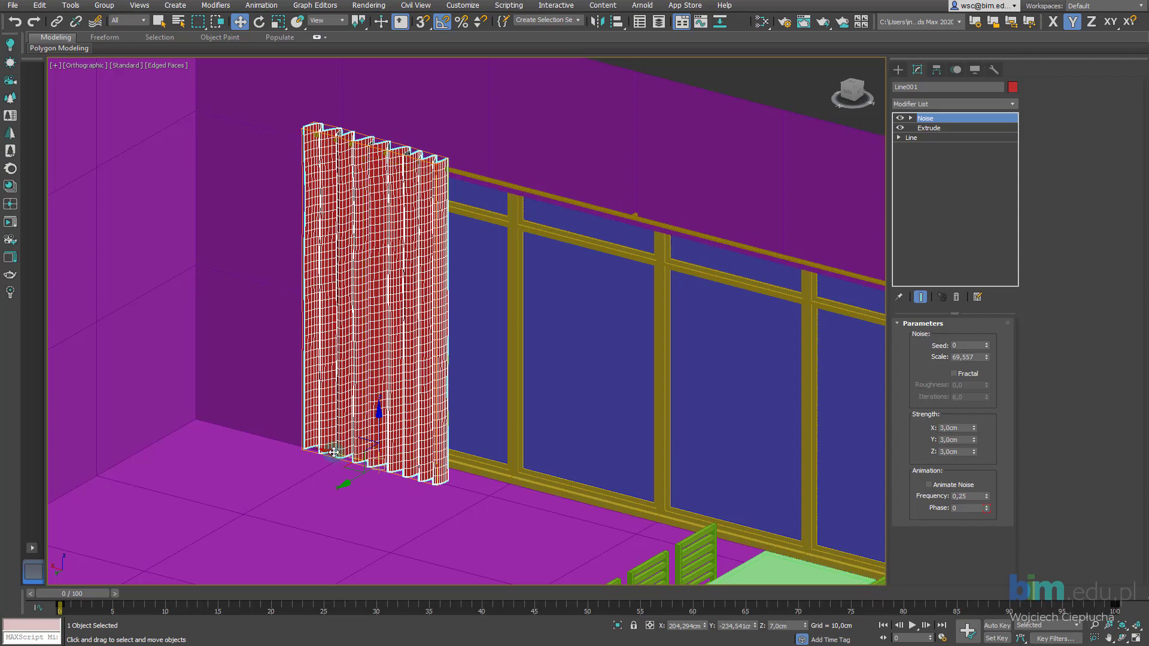
Shift-drag the curtain into 2 independent copies and slide the last one right along the rod
{"action": "left_click_drag", "start_coordinate": [334, 452], "coordinate": [546, 493], "text": "shift"}
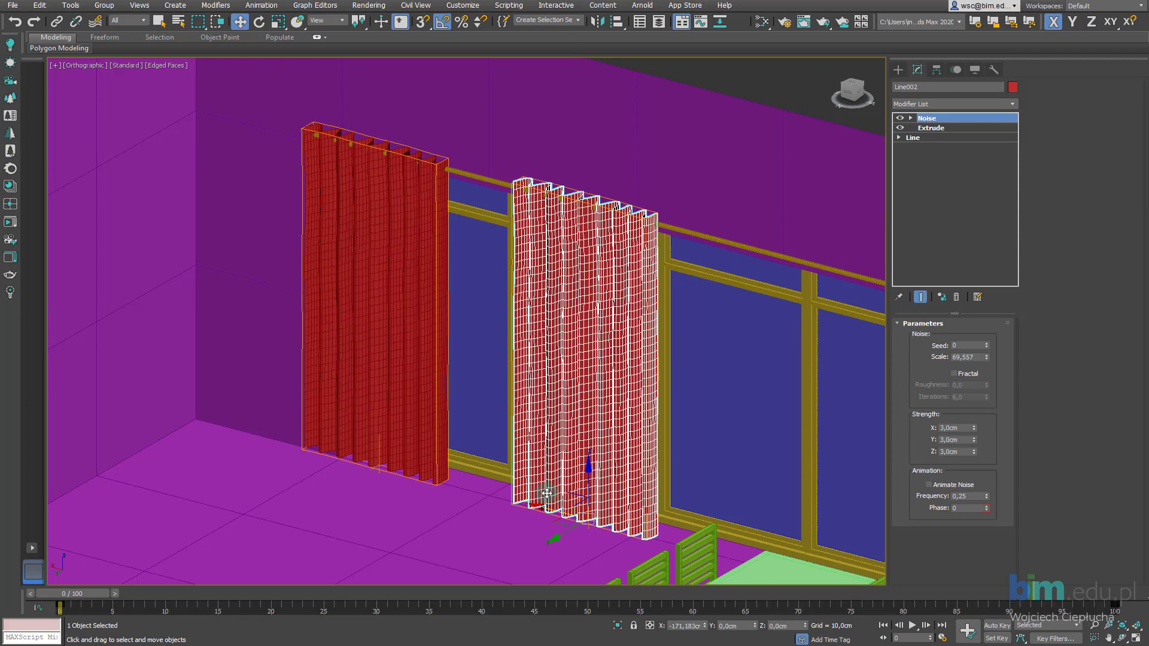
{"action": "left_click_drag", "start_coordinate": [546, 493], "coordinate": [567, 500], "text": "shift"}
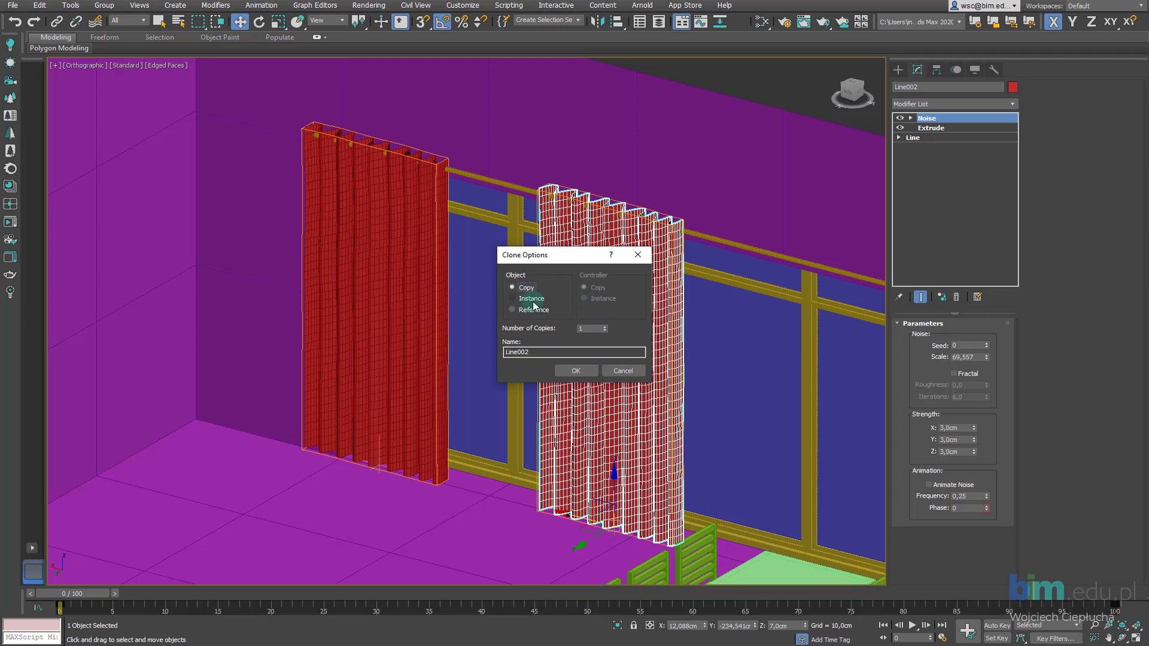
{"action": "left_click", "coordinate": [612, 475]}
{"action": "left_click", "coordinate": [347, 383]}
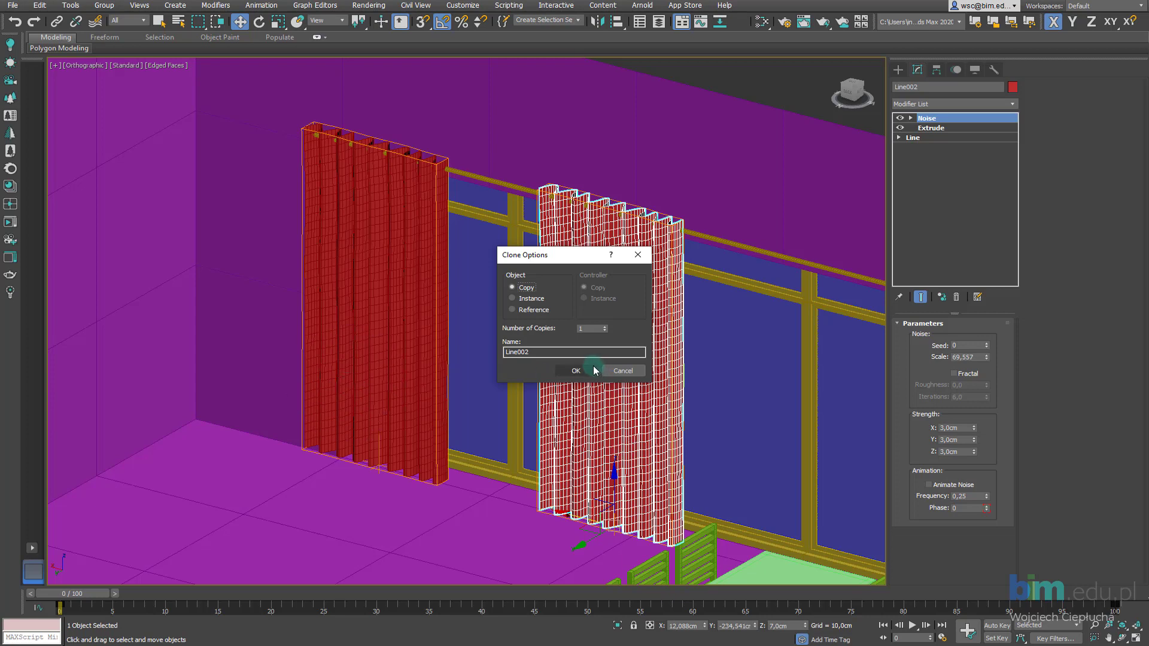
{"action": "left_click", "coordinate": [524, 289]}
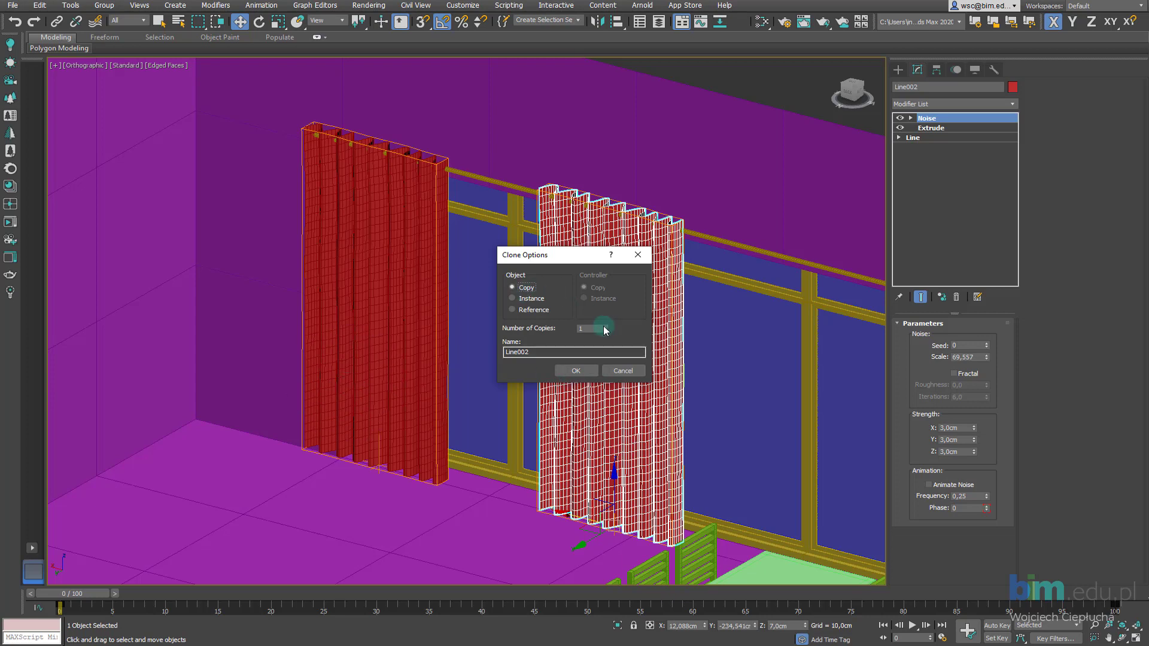
{"action": "left_click", "coordinate": [589, 371]}
{"action": "middle_click_drag", "start_coordinate": [589, 371], "coordinate": [671, 378], "text": "alt"}
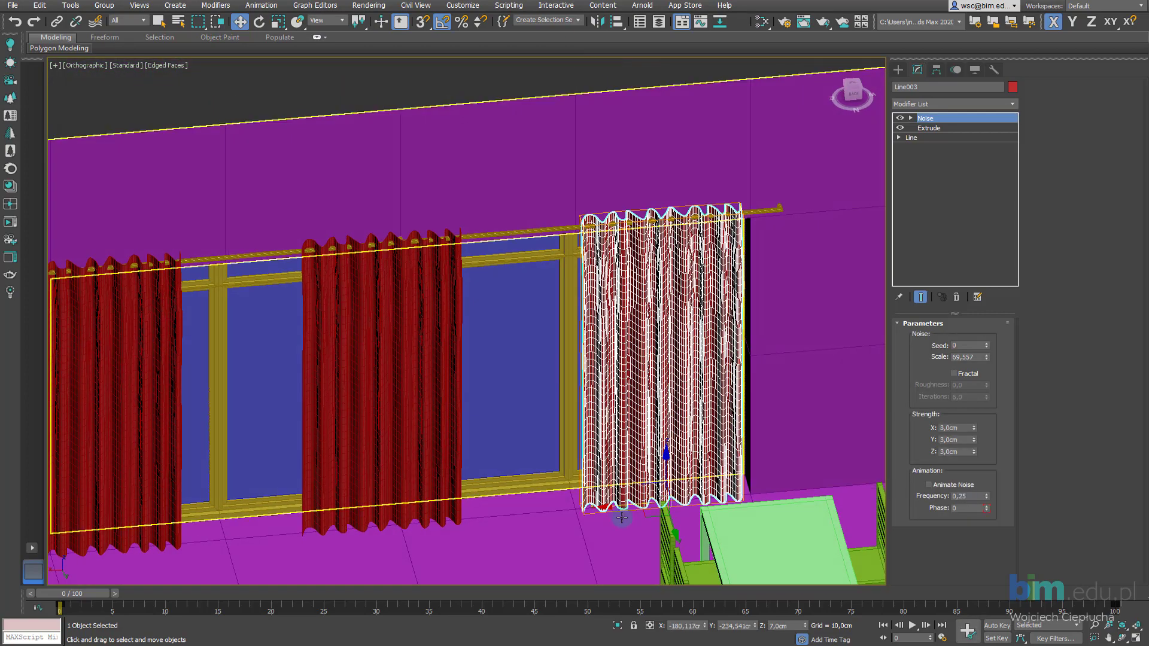
{"action": "left_click_drag", "start_coordinate": [598, 512], "coordinate": [657, 508]}
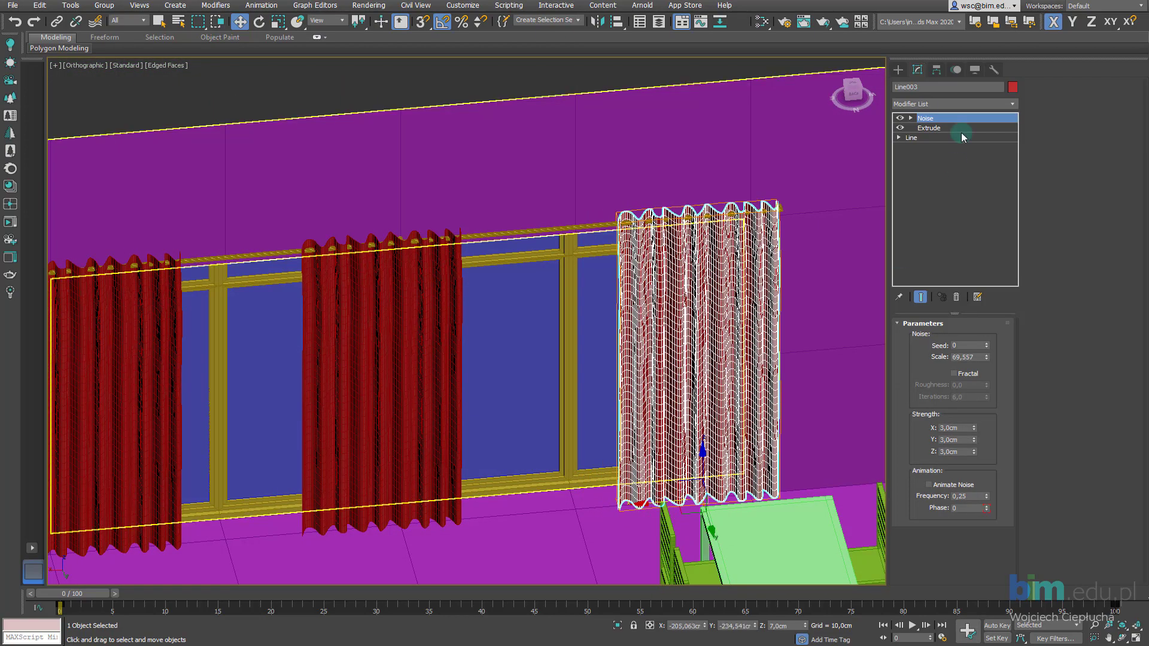
Rename the right, middle and left curtains to Zaslona003, Zaslona002 and Zaslona001
{"action": "left_click", "coordinate": [908, 86]}
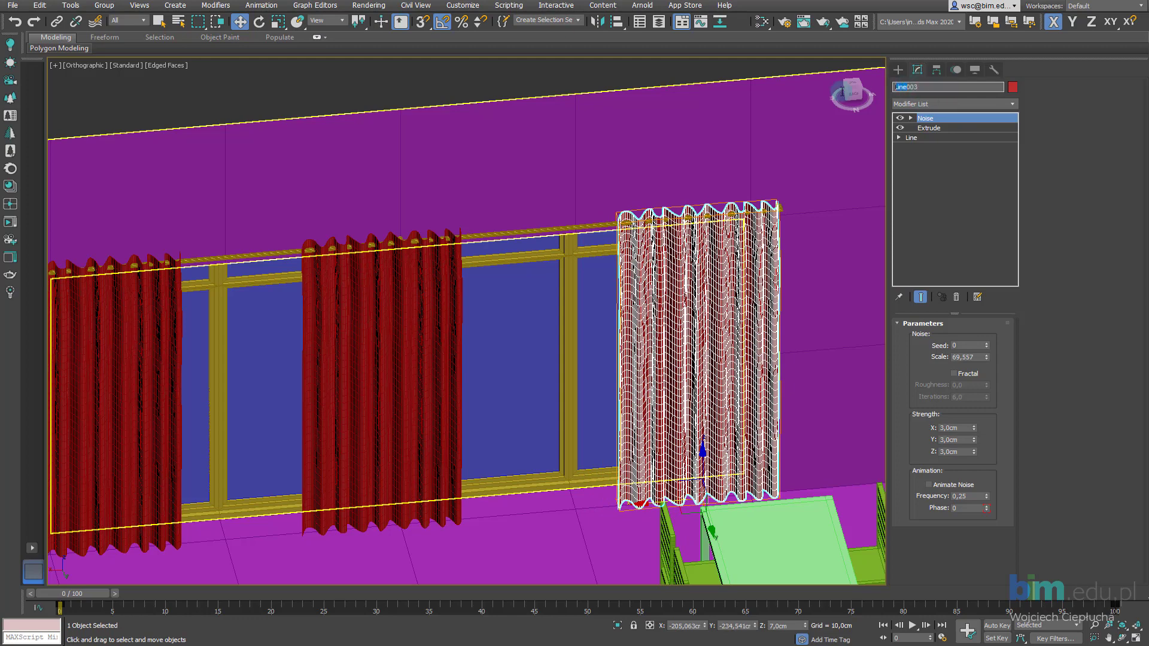
{"action": "type", "text": "Z303"}
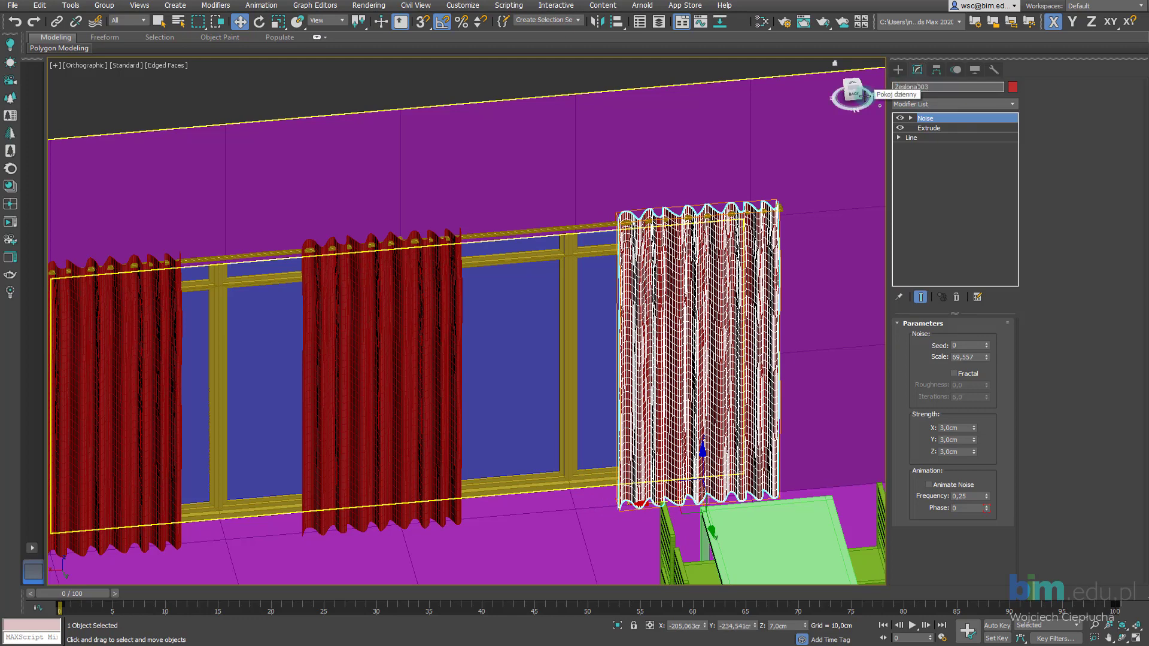
{"action": "left_click", "coordinate": [392, 363]}
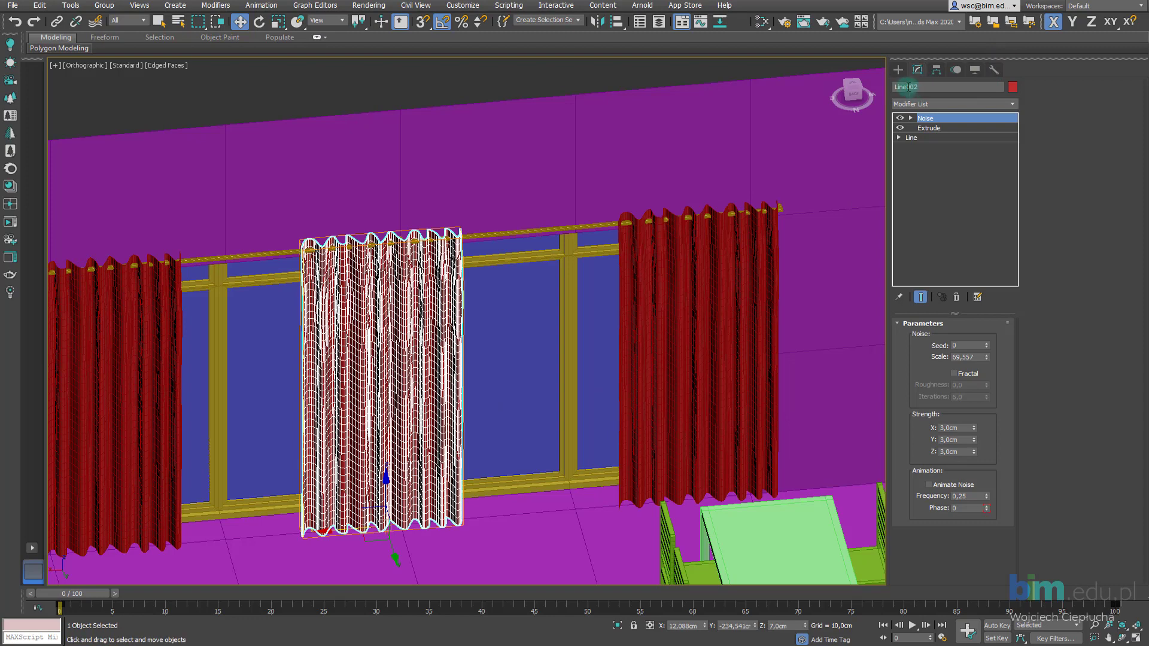
{"action": "left_click", "coordinate": [908, 87]}
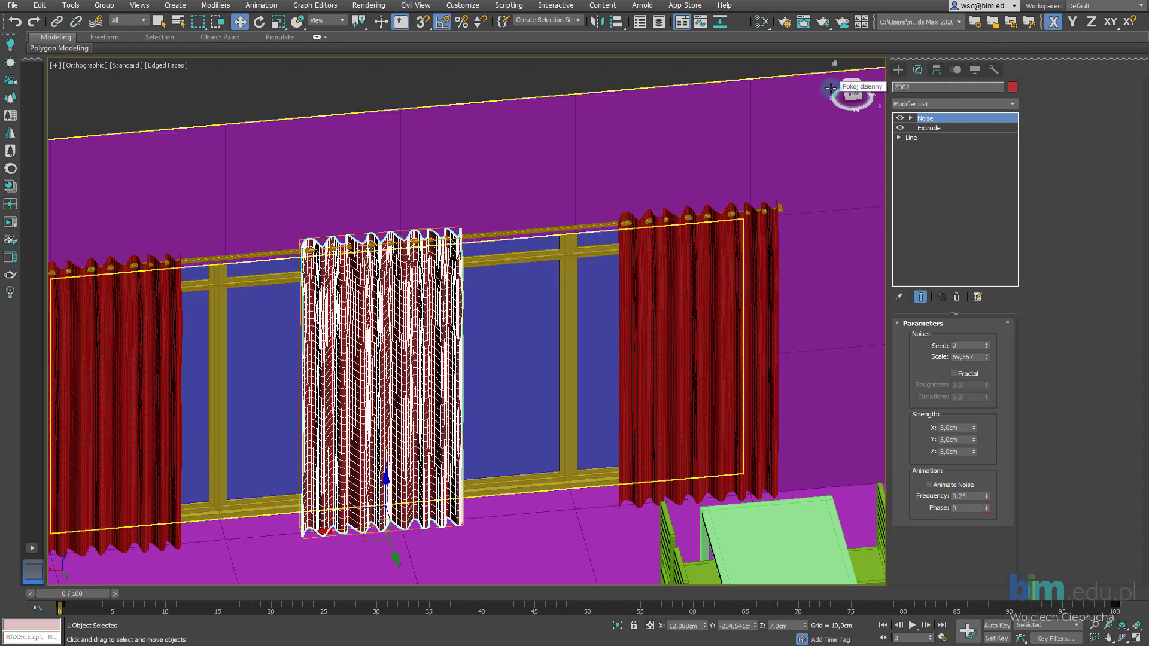
{"action": "mouse_move", "coordinate": [372, 205]}
{"action": "middle_mouse_down", "text": "alt"}
{"action": "mouse_move", "coordinate": [334, 367]}
{"action": "mouse_move", "coordinate": [218, 328]}
{"action": "middle_mouse_up", "text": "alt"}
{"action": "left_click", "coordinate": [218, 328]}
{"action": "left_click", "coordinate": [906, 86]}
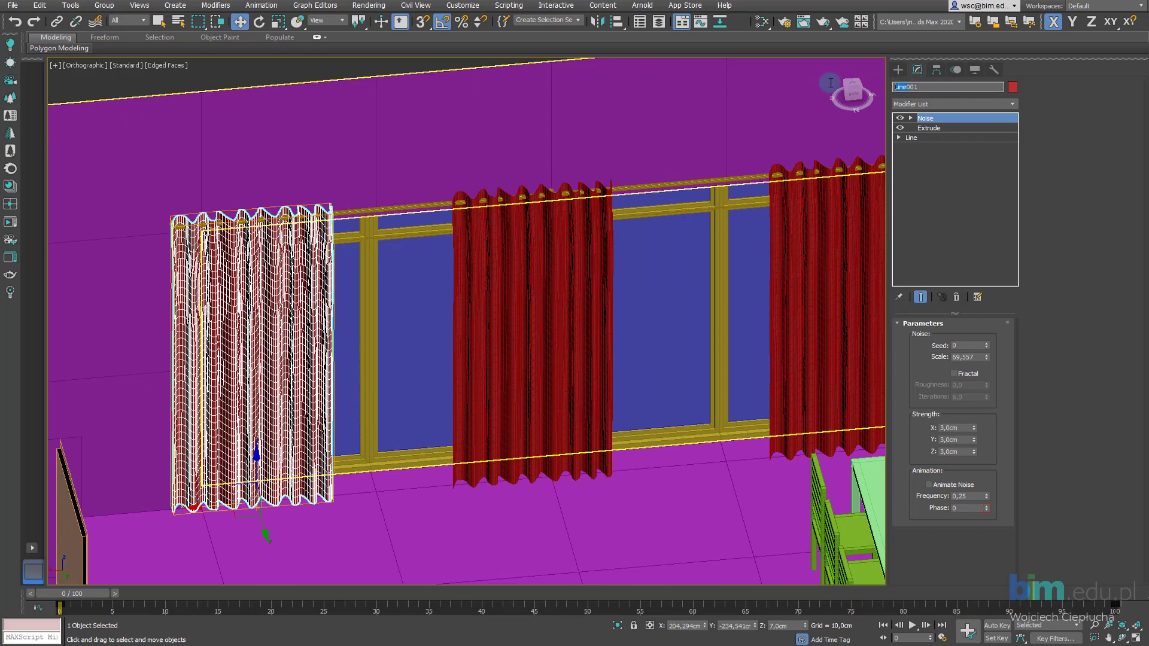
{"action": "type", "text": "Zeslona"}
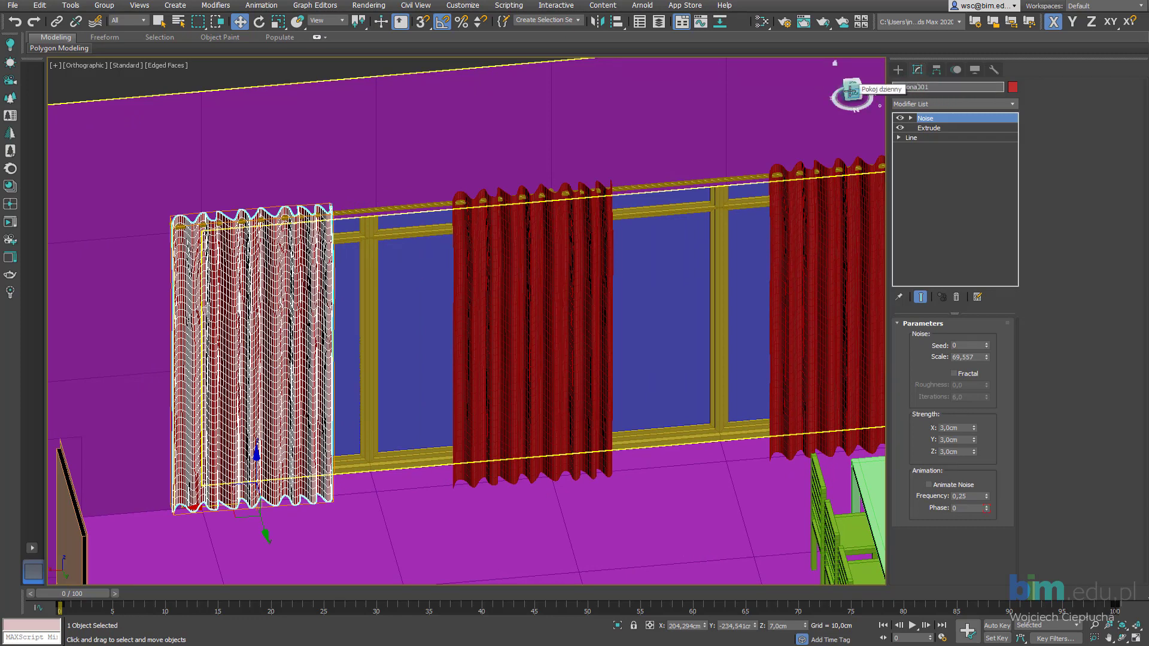
{"action": "mouse_move", "coordinate": [718, 351]}
{"action": "middle_mouse_down", "text": "alt"}
{"action": "mouse_move", "coordinate": [588, 357]}
{"action": "mouse_move", "coordinate": [617, 400]}
{"action": "mouse_move", "coordinate": [562, 460]}
{"action": "middle_mouse_up", "text": "alt"}
{"action": "left_click", "coordinate": [589, 356]}
{"action": "scroll", "coordinate": [617, 399], "scroll_direction": "up", "scroll_amount": 2}
{"action": "scroll", "coordinate": [617, 400], "scroll_direction": "up", "scroll_amount": 2}
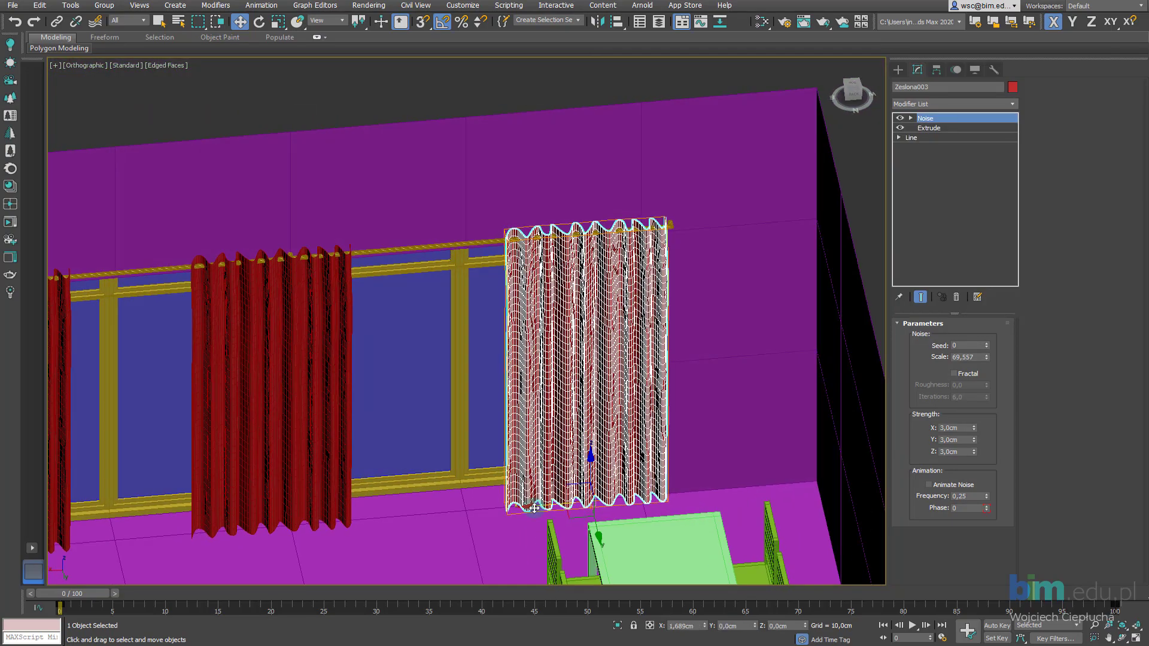
Stretch the middle curtain wider along X with Select and Scale
{"action": "middle_click_drag", "start_coordinate": [392, 385], "coordinate": [498, 390], "text": "alt"}
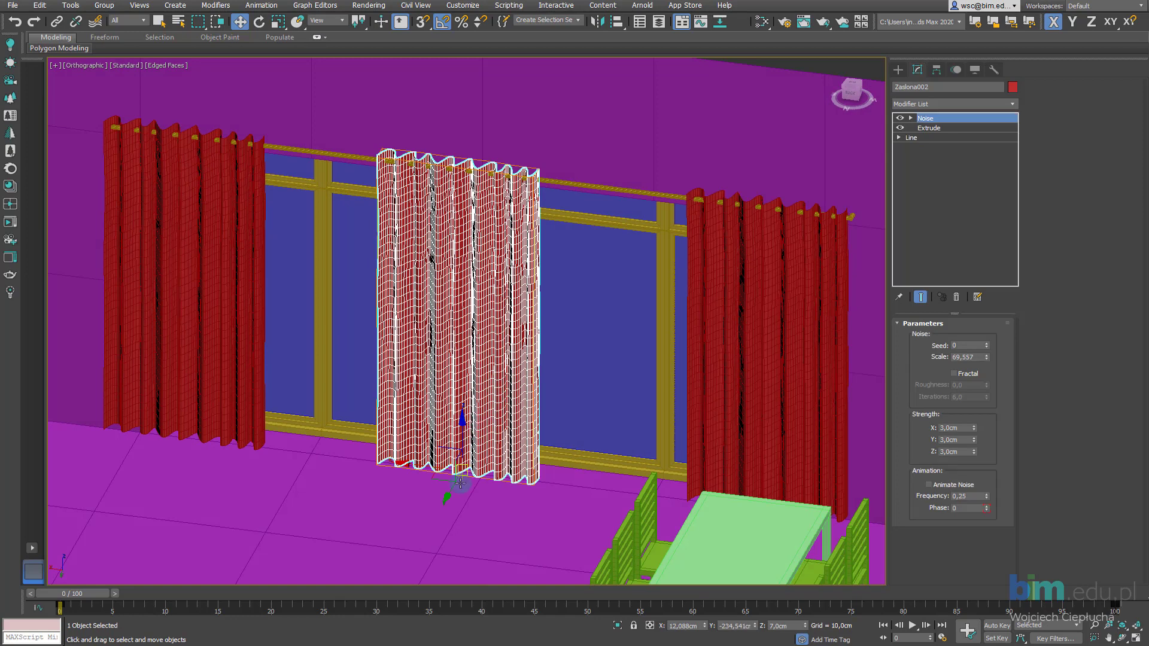
{"action": "left_click_drag", "start_coordinate": [410, 463], "coordinate": [398, 463]}
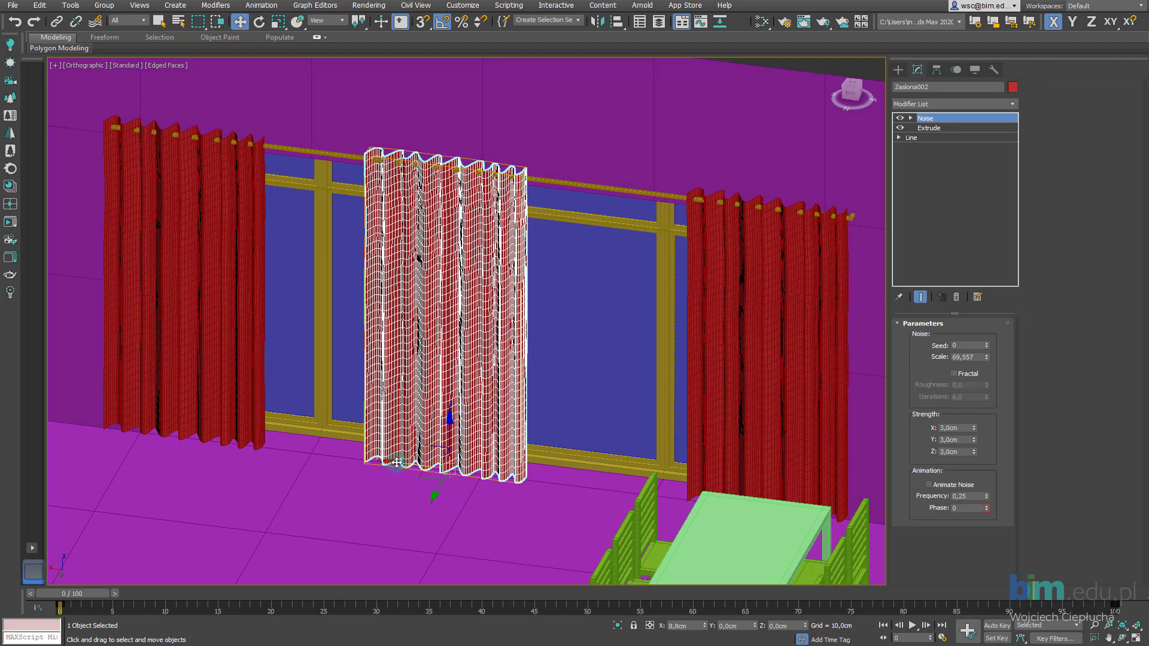
{"action": "left_click", "coordinate": [278, 23]}
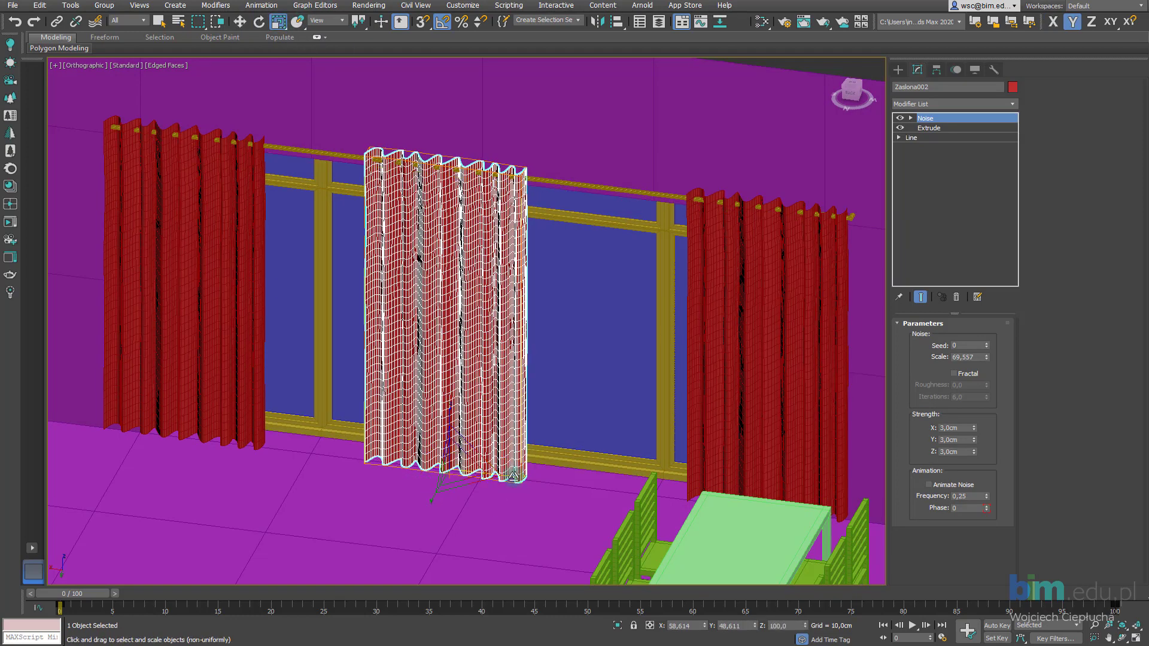
{"action": "left_click_drag", "start_coordinate": [508, 478], "coordinate": [518, 477]}
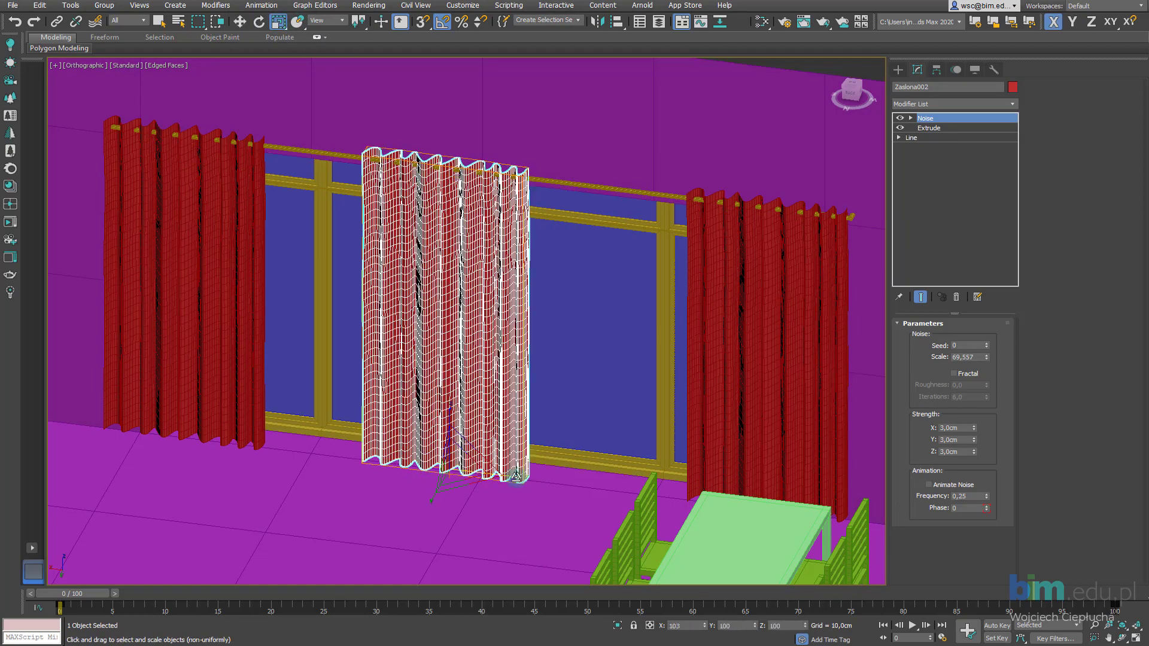
{"action": "left_click", "coordinate": [755, 439]}
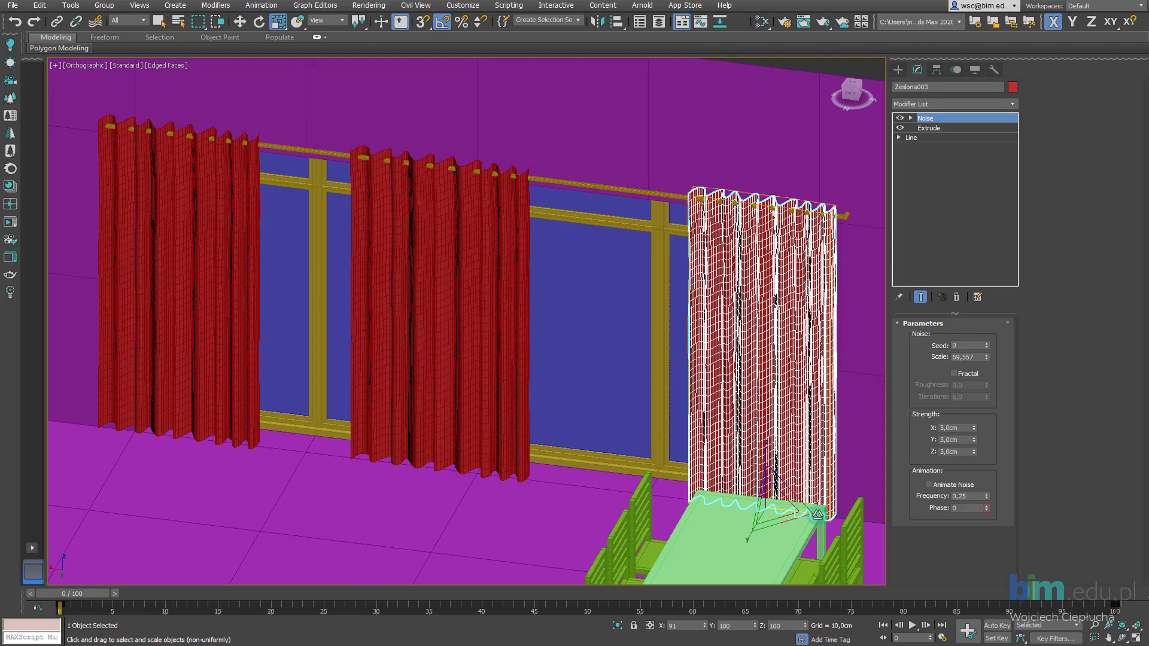
{"action": "middle_click_drag", "start_coordinate": [347, 328], "coordinate": [409, 346]}
{"action": "left_click", "coordinate": [259, 312]}
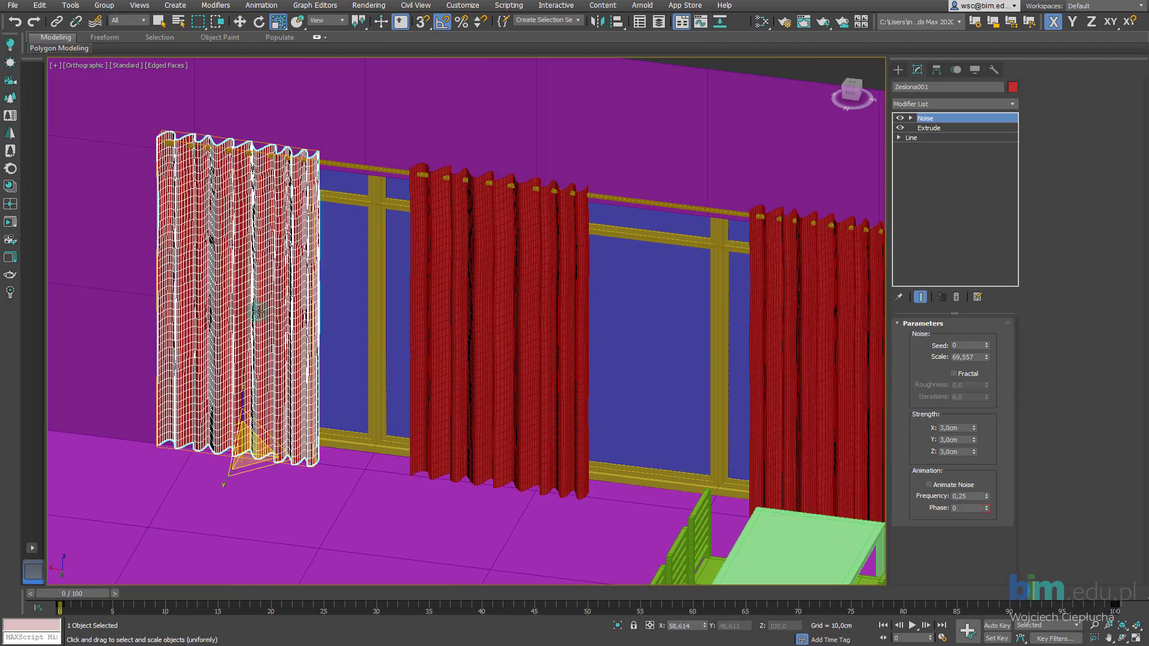
{"action": "left_click", "coordinate": [542, 395]}
{"action": "key", "text": "w"}
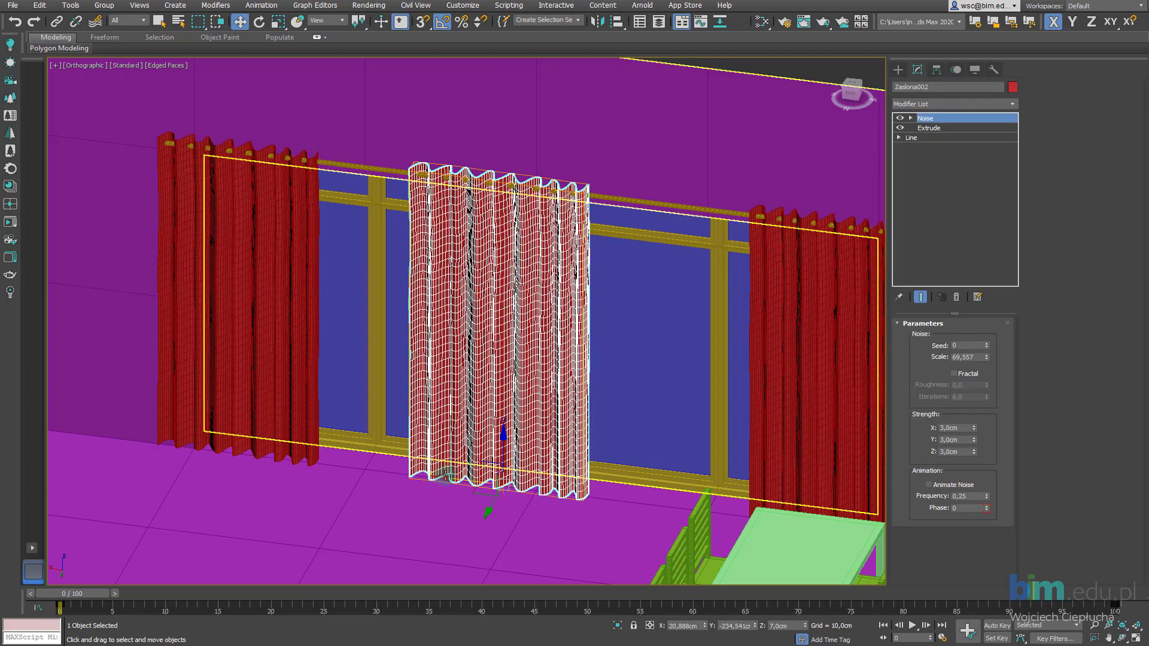
{"action": "left_click", "coordinate": [458, 453]}
{"action": "left_click", "coordinate": [458, 453]}
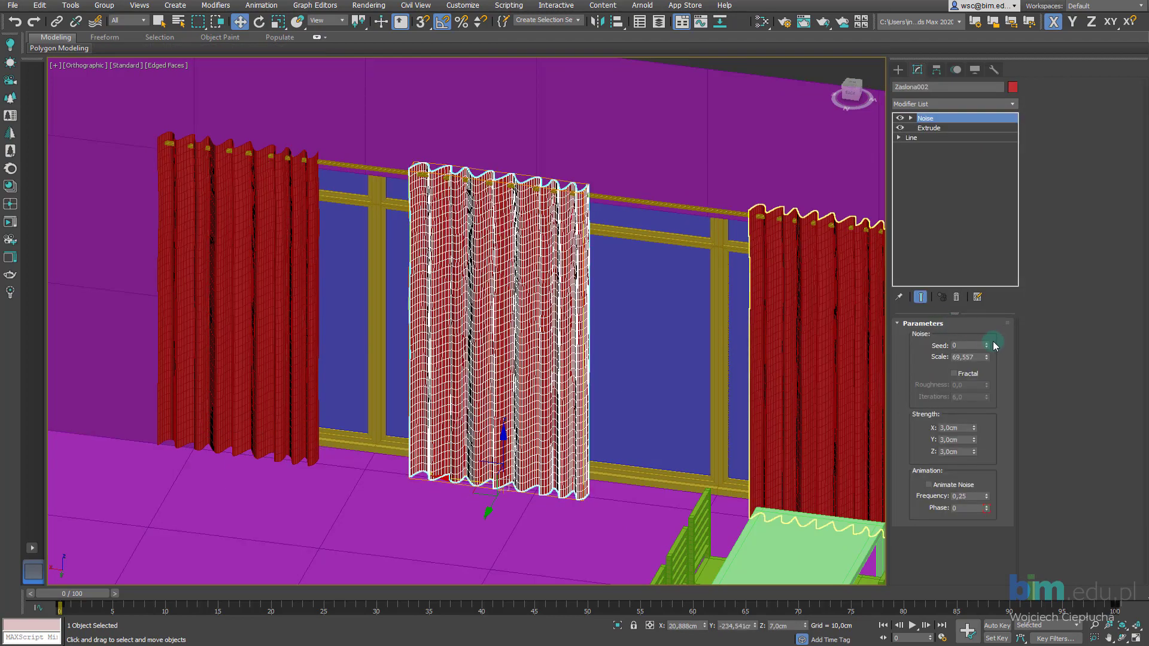
Set the Noise seed to 22 on the middle curtain and 19 on the right curtain
{"action": "left_click_drag", "start_coordinate": [987, 346], "coordinate": [984, 335]}
{"action": "left_click", "coordinate": [833, 367]}
{"action": "middle_click_drag", "start_coordinate": [482, 346], "coordinate": [474, 340]}
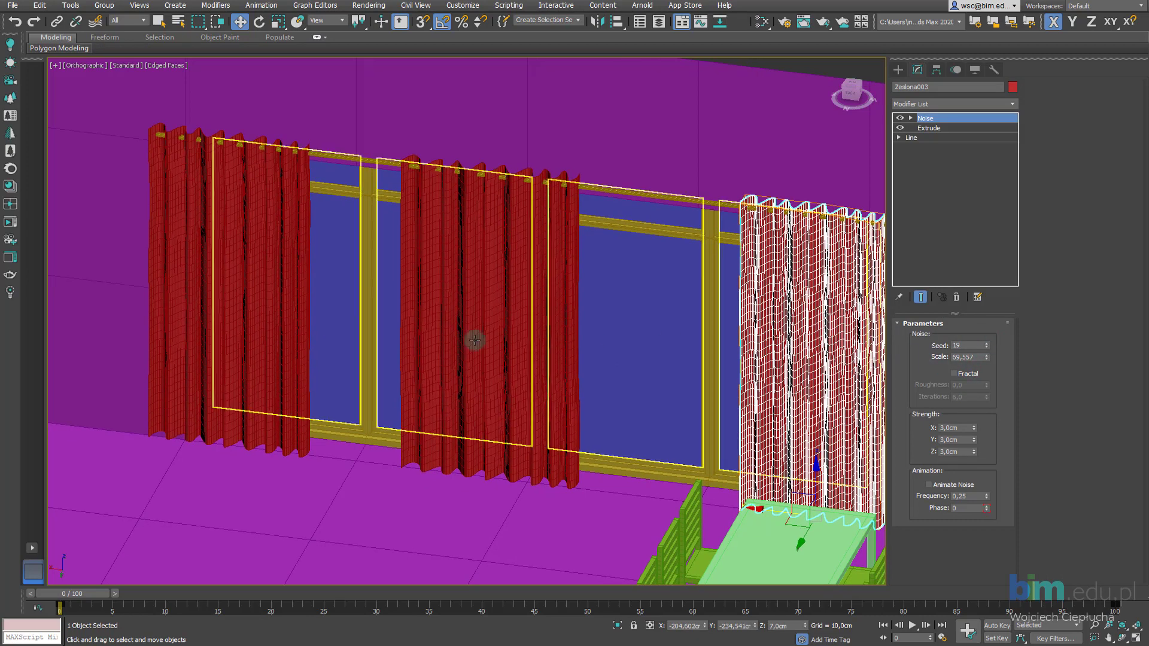
{"action": "left_click", "coordinate": [474, 340]}
{"action": "left_click", "coordinate": [257, 308]}
{"action": "left_click", "coordinate": [506, 342]}
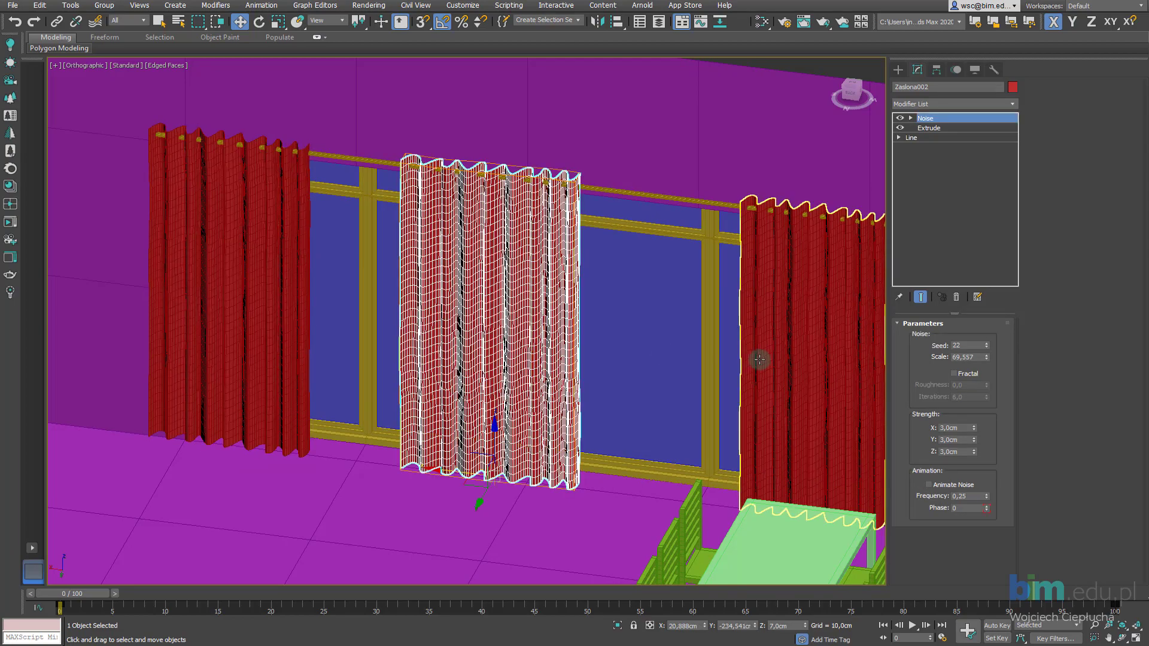
{"action": "left_click", "coordinate": [759, 360]}
{"action": "mouse_move", "coordinate": [531, 341]}
{"action": "middle_mouse_down", "text": "alt"}
{"action": "mouse_move", "coordinate": [626, 367]}
{"action": "mouse_move", "coordinate": [726, 341]}
{"action": "mouse_move", "coordinate": [729, 419]}
{"action": "mouse_move", "coordinate": [736, 386]}
{"action": "mouse_move", "coordinate": [736, 403]}
{"action": "middle_mouse_up", "text": "alt"}
{"action": "left_click", "coordinate": [438, 429], "text": "ctrl"}
{"action": "left_click", "coordinate": [218, 452], "text": "ctrl"}
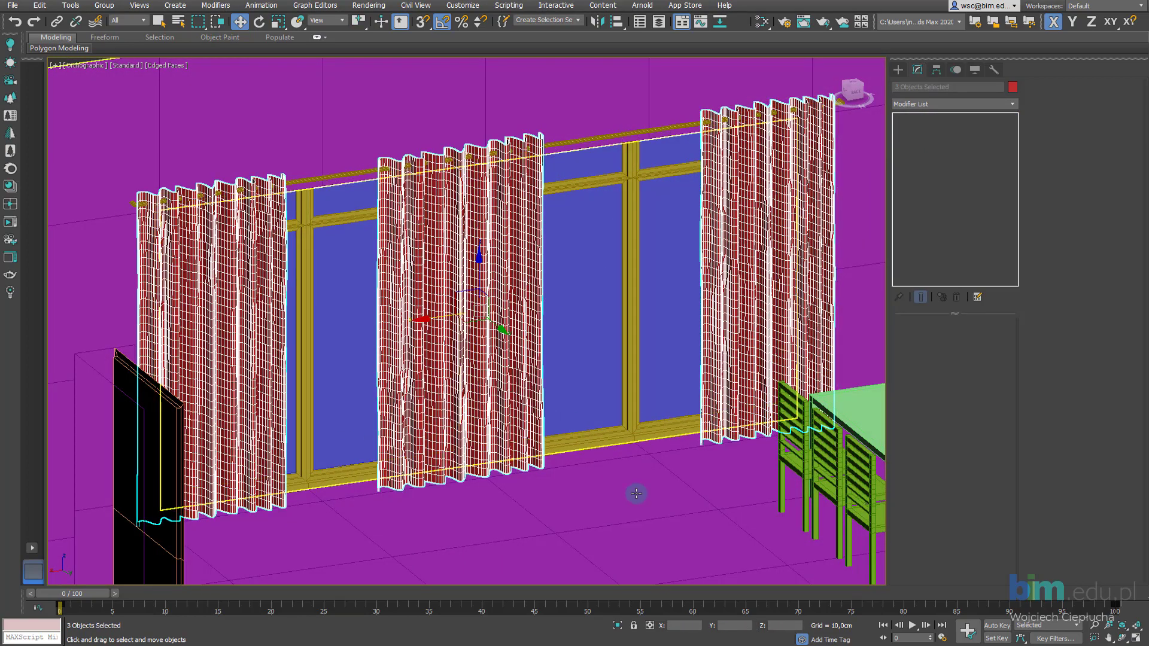
{"action": "middle_click_drag", "start_coordinate": [647, 453], "coordinate": [666, 469]}
{"action": "scroll", "coordinate": [501, 275], "scroll_direction": "up", "scroll_amount": 3}
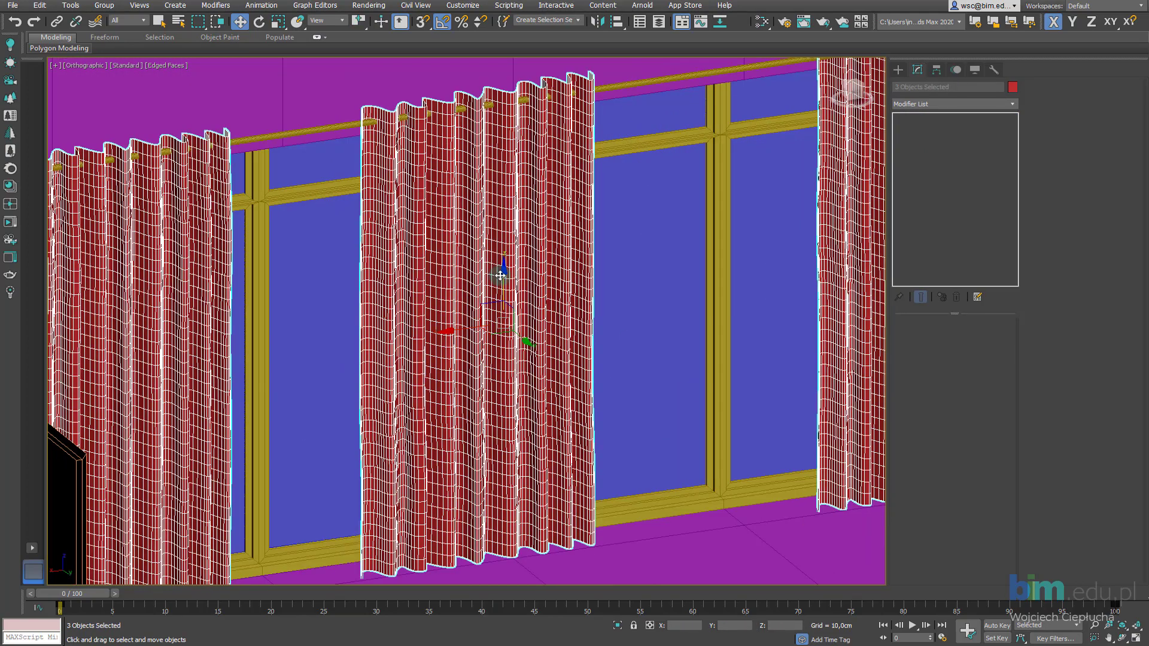
{"action": "left_click_drag", "start_coordinate": [502, 277], "coordinate": [501, 280]}
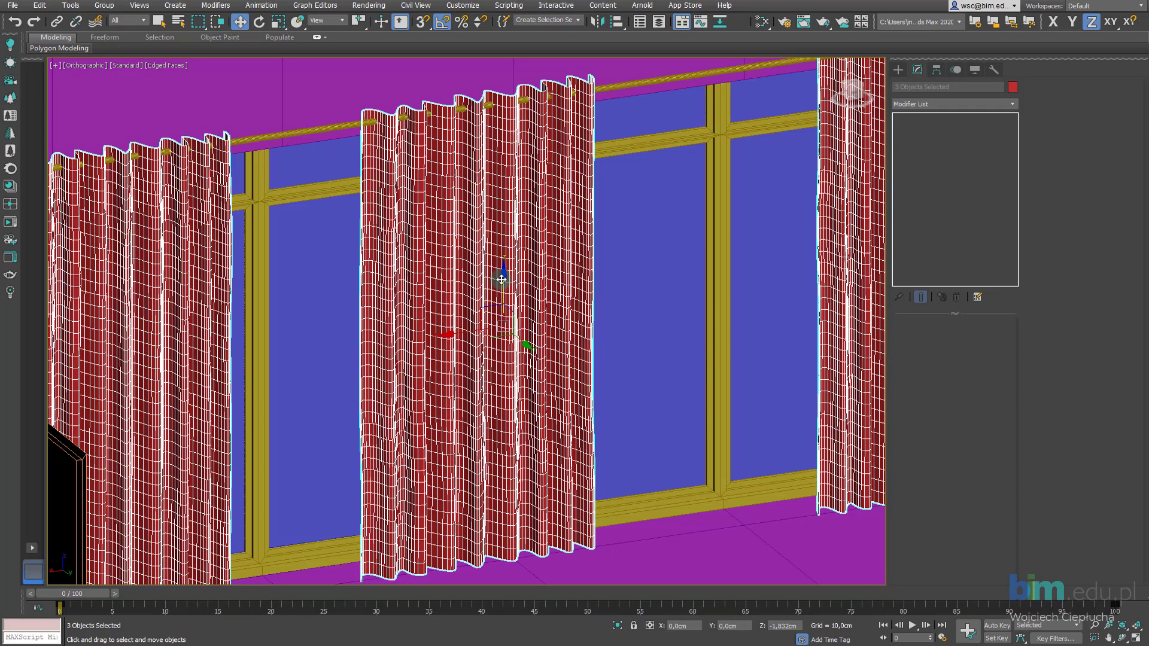
{"action": "scroll", "coordinate": [501, 281], "scroll_direction": "down", "scroll_amount": 3}
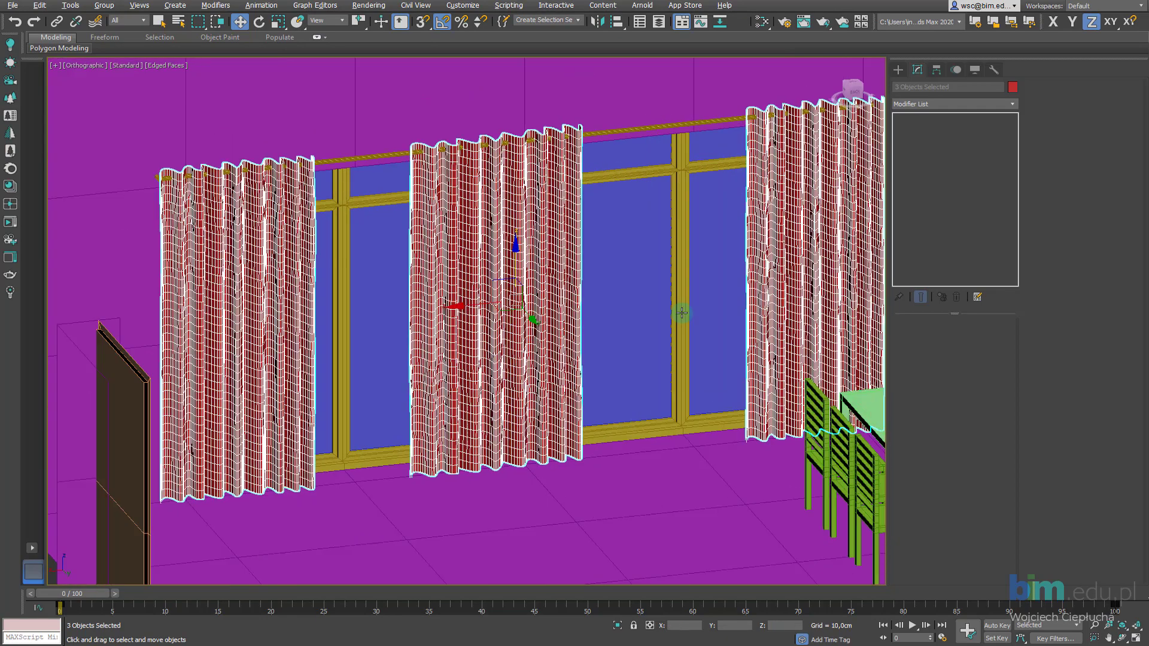
{"action": "mouse_move", "coordinate": [682, 313]}
{"action": "middle_mouse_down", "text": "alt"}
{"action": "mouse_move", "coordinate": [595, 321]}
{"action": "mouse_move", "coordinate": [554, 347]}
{"action": "mouse_move", "coordinate": [583, 327]}
{"action": "mouse_move", "coordinate": [574, 330]}
{"action": "middle_mouse_up", "text": "alt"}
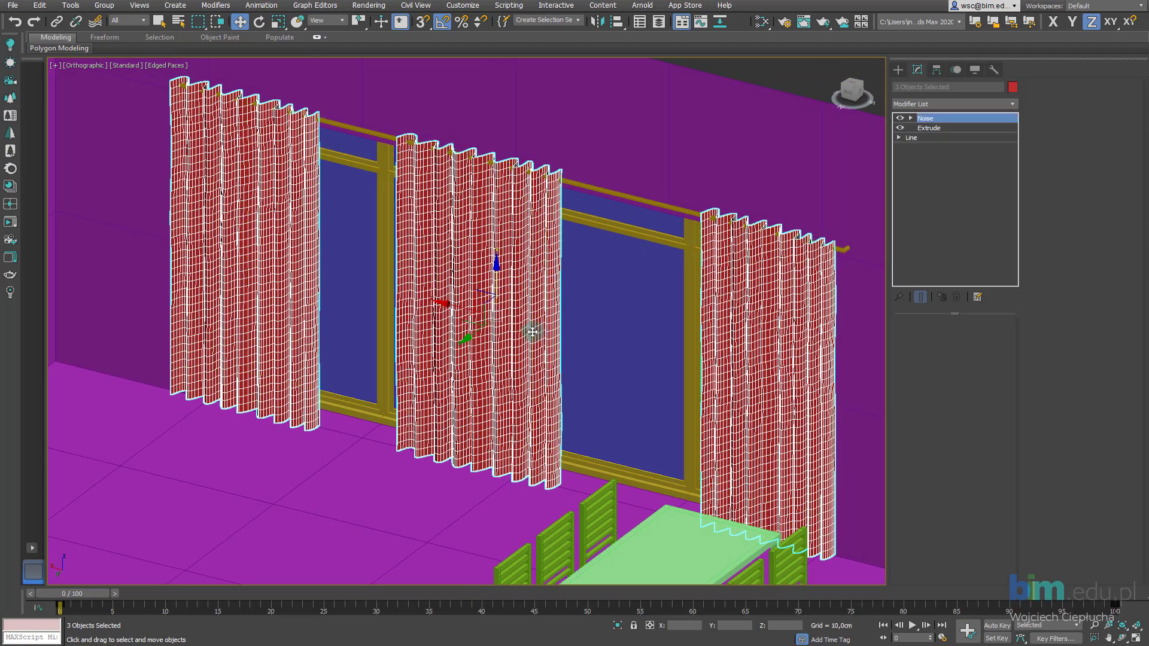
Select the left curtain and expand its Noise and Line entries in the modifier stack
{"action": "left_click", "coordinate": [238, 253]}
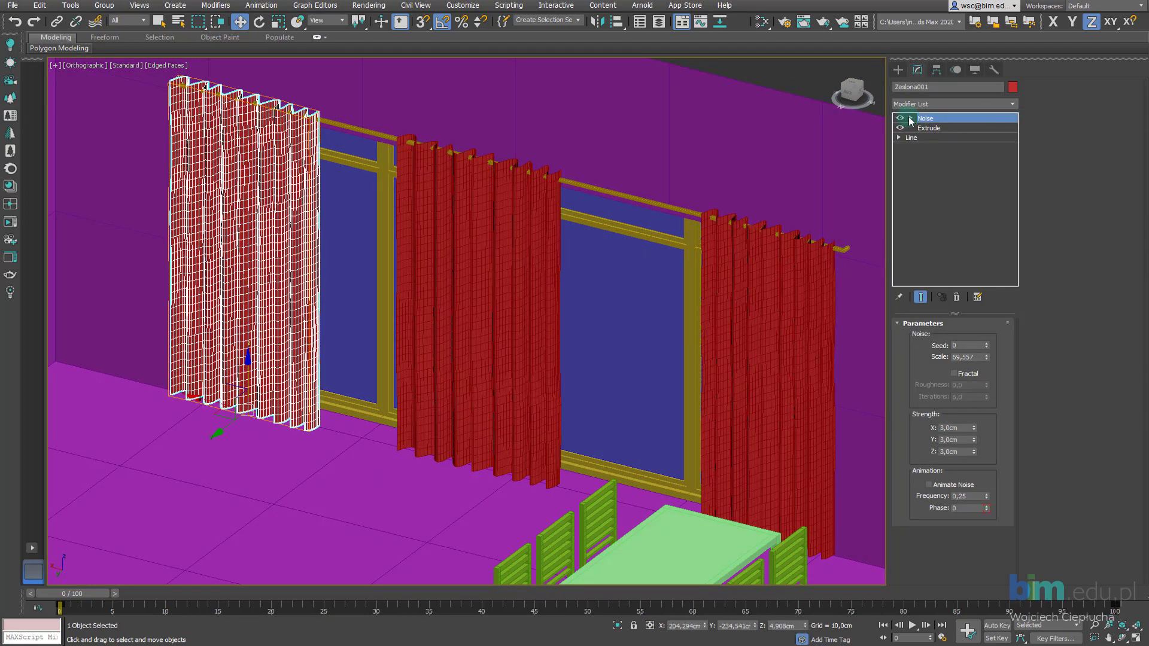
{"action": "left_click", "coordinate": [911, 117]}
{"action": "left_click", "coordinate": [899, 157]}
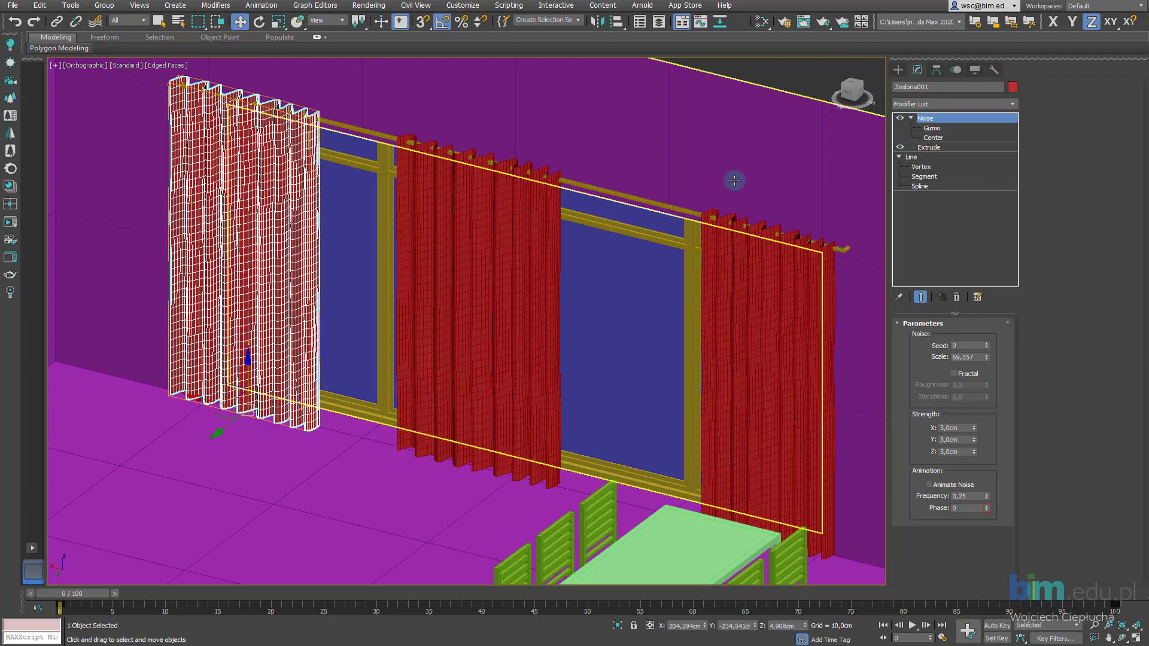
{"action": "scroll", "coordinate": [346, 225], "scroll_direction": "up", "scroll_amount": 2}
{"action": "scroll", "coordinate": [446, 241], "scroll_direction": "up", "scroll_amount": 3}
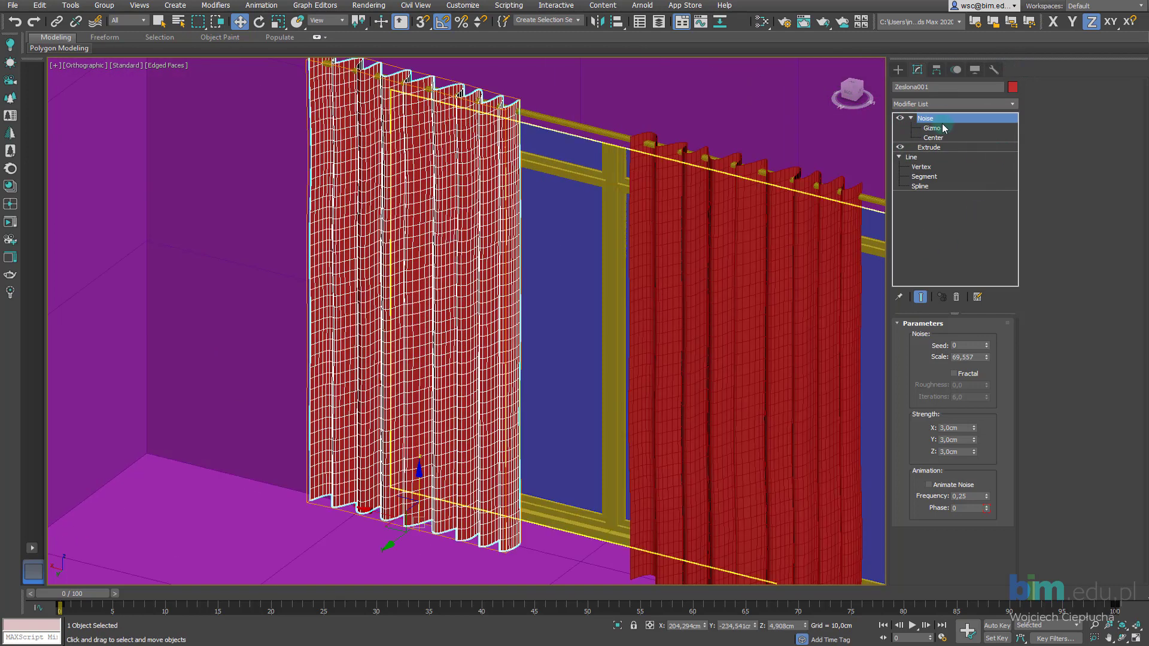
Toggle the Noise and Extrude modifiers off and on to compare the curtain's look
{"action": "left_click", "coordinate": [898, 118]}
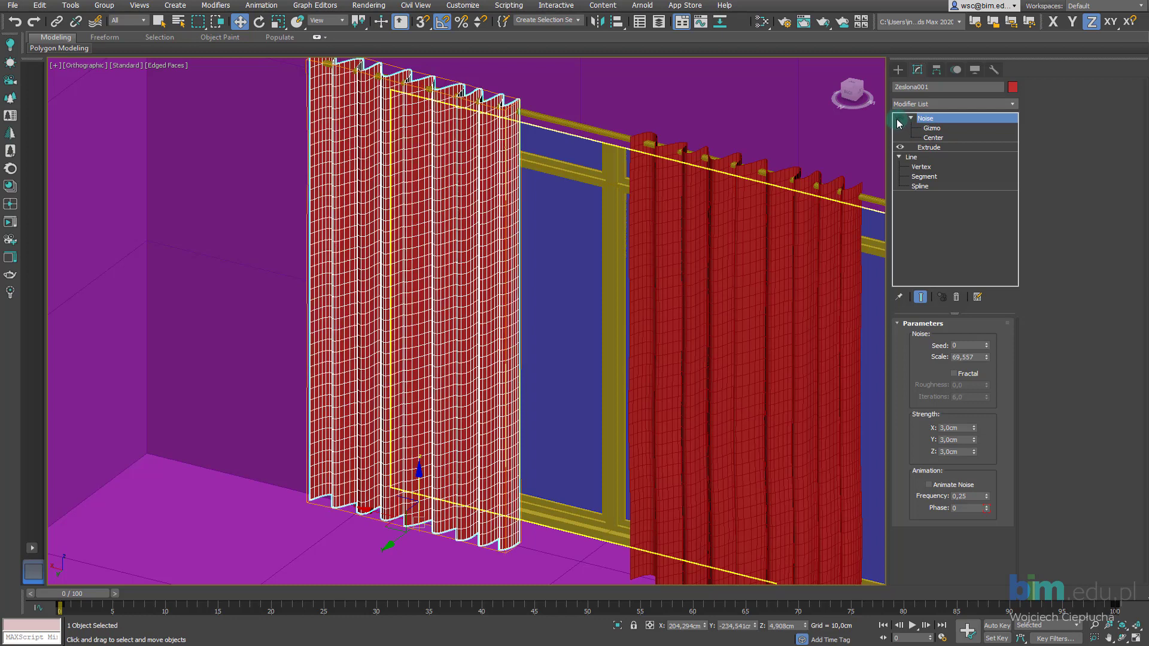
{"action": "left_click", "coordinate": [898, 118]}
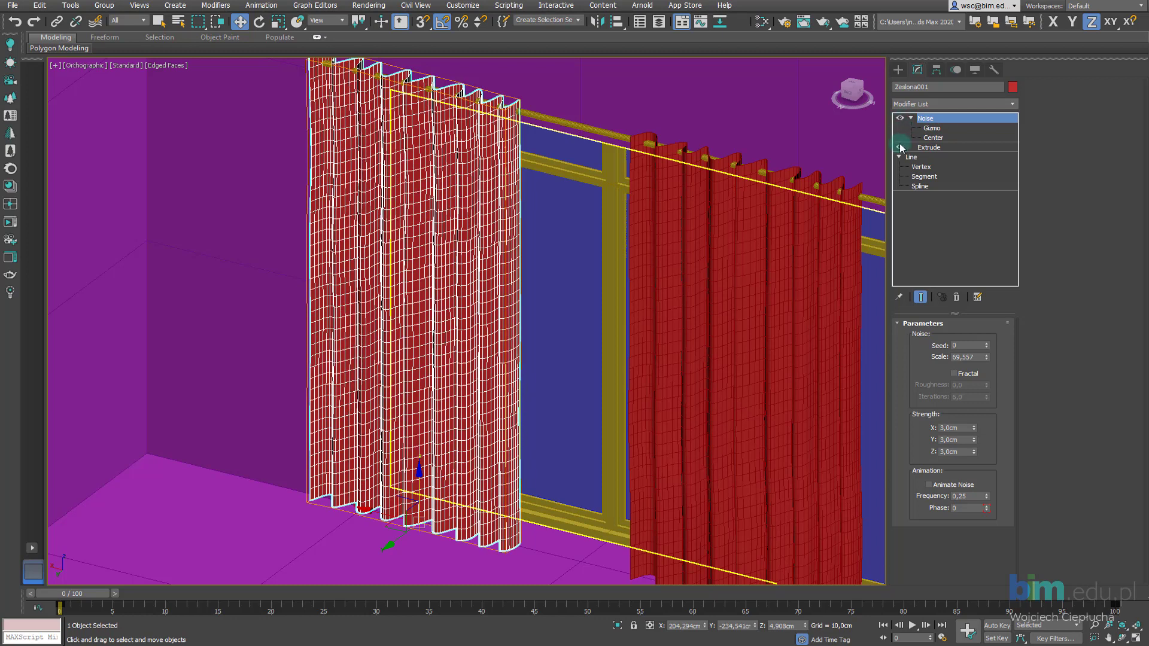
{"action": "left_click", "coordinate": [900, 147]}
{"action": "left_click", "coordinate": [899, 119]}
{"action": "left_click", "coordinate": [900, 147]}
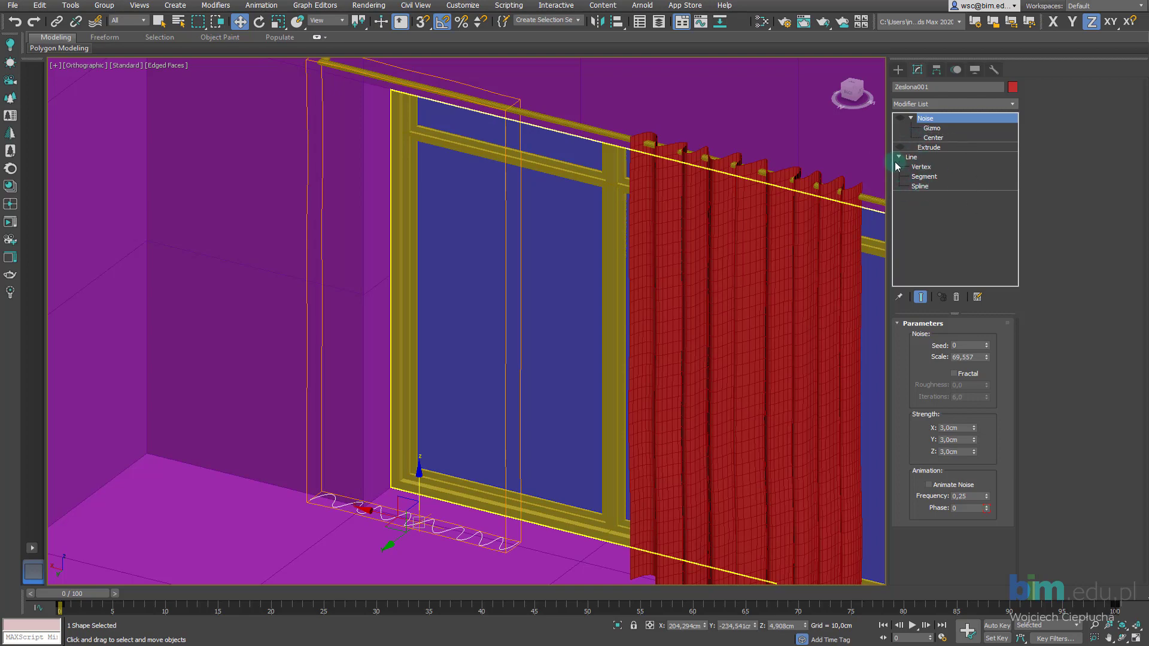
{"action": "left_click", "coordinate": [900, 148]}
{"action": "left_click", "coordinate": [899, 118]}
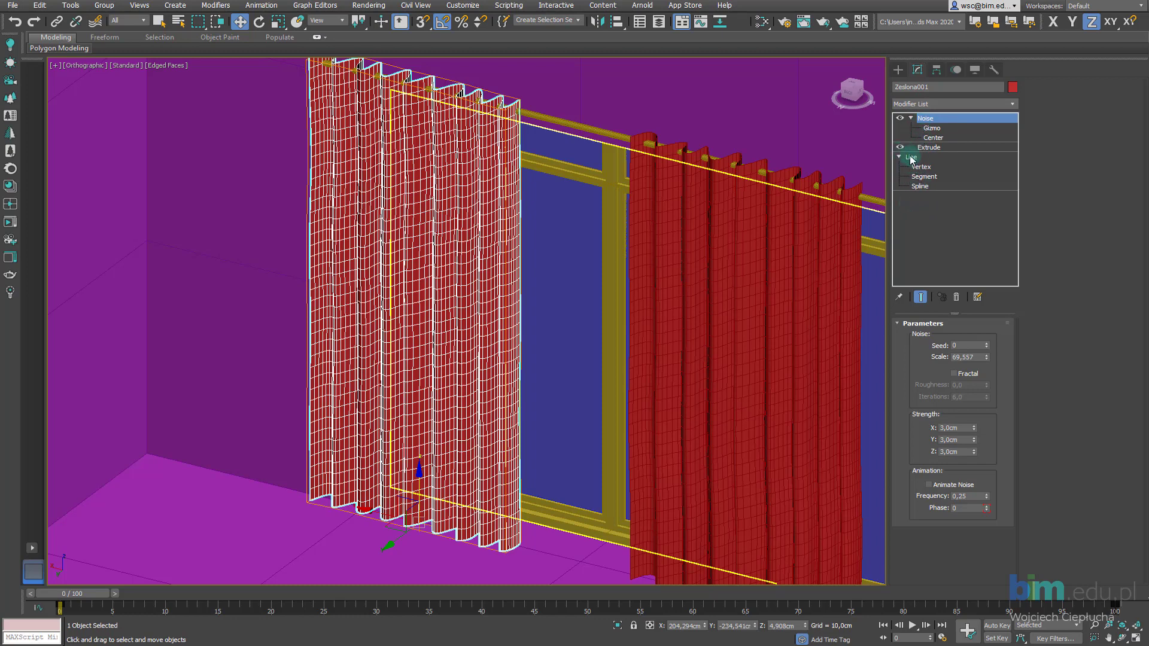
Compare once more, leaving both Noise and Extrude enabled on the left curtain
{"action": "left_click", "coordinate": [900, 119]}
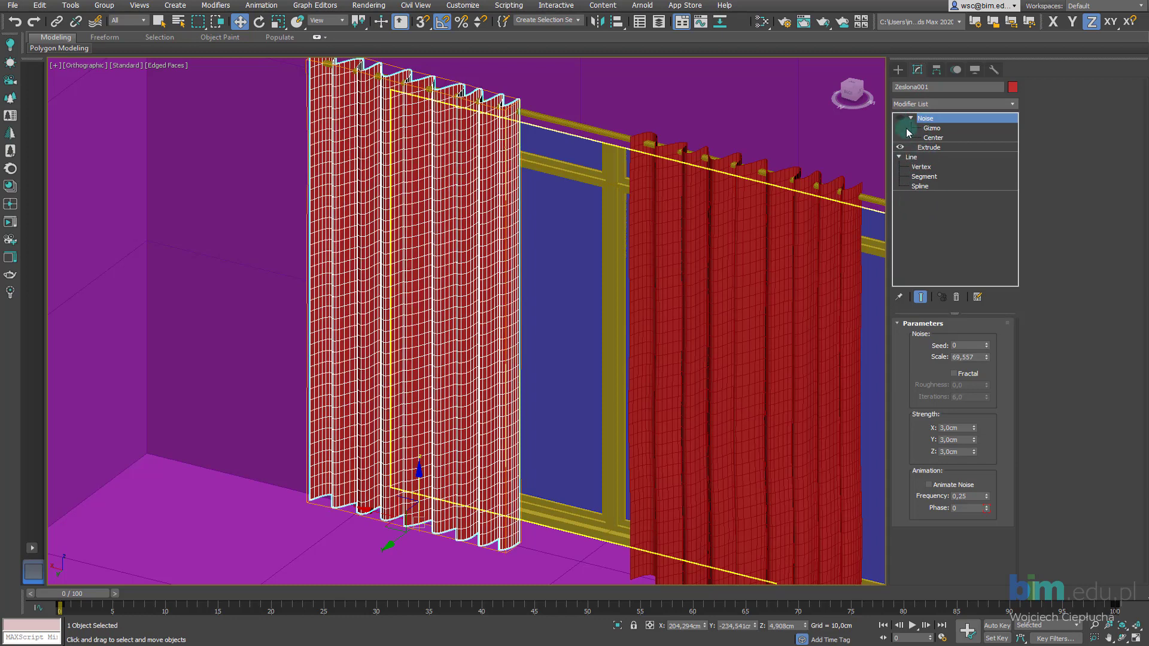
{"action": "left_click", "coordinate": [900, 147]}
{"action": "left_click", "coordinate": [900, 148]}
{"action": "left_click", "coordinate": [900, 118]}
{"action": "scroll", "coordinate": [618, 233], "scroll_direction": "down", "scroll_amount": 3}
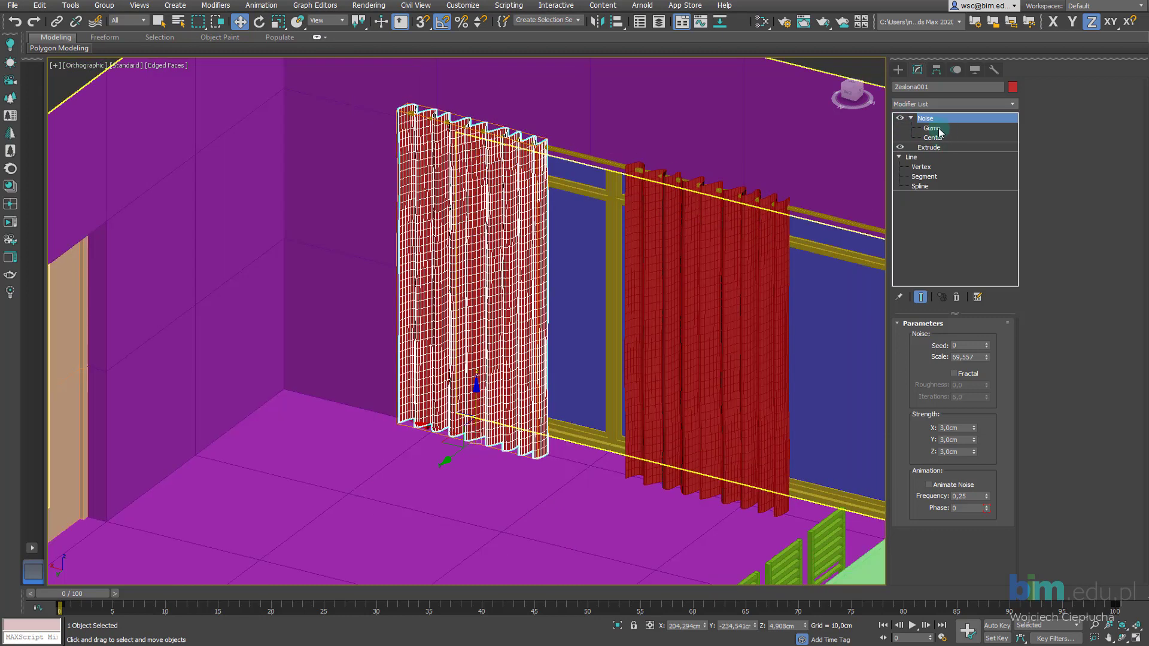
{"action": "scroll", "coordinate": [654, 316], "scroll_direction": "up", "scroll_amount": 3}
{"action": "scroll", "coordinate": [557, 280], "scroll_direction": "up", "scroll_amount": 2}
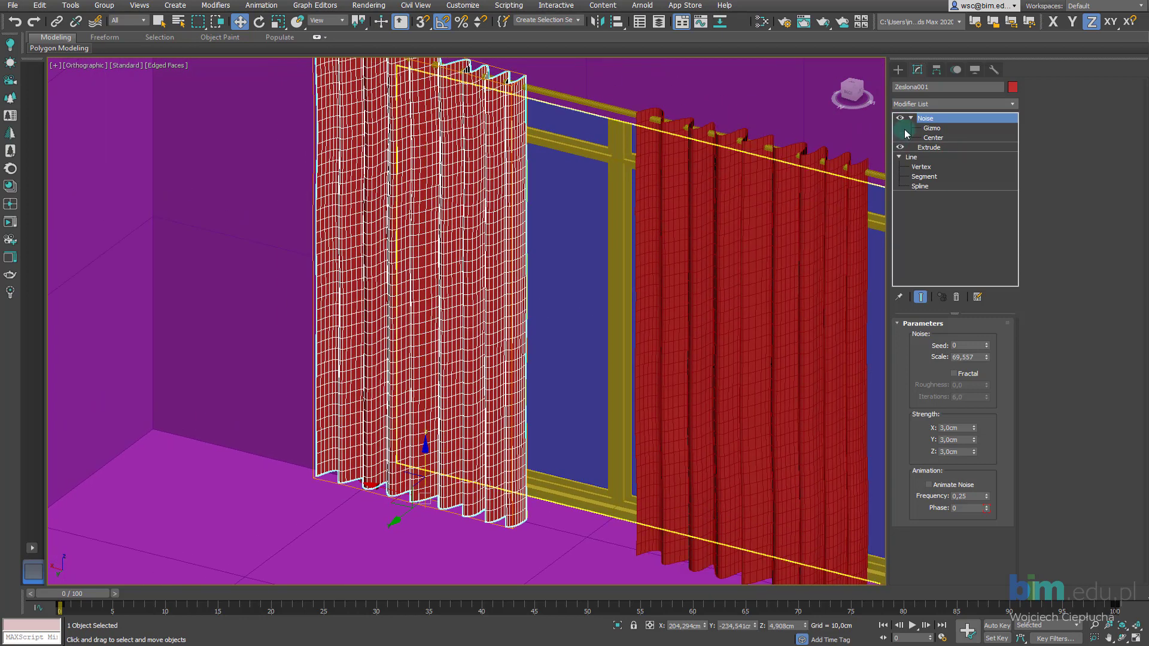
{"action": "mouse_move", "coordinate": [431, 419]}
{"action": "middle_mouse_down", "text": "alt"}
{"action": "mouse_move", "coordinate": [467, 471]}
{"action": "mouse_move", "coordinate": [457, 431]}
{"action": "middle_mouse_up", "text": "alt"}
{"action": "scroll", "coordinate": [473, 457], "scroll_direction": "up", "scroll_amount": 2}
{"action": "mouse_move", "coordinate": [437, 469]}
{"action": "middle_mouse_down", "text": "alt"}
{"action": "mouse_move", "coordinate": [541, 417]}
{"action": "mouse_move", "coordinate": [569, 415]}
{"action": "middle_mouse_up", "text": "alt"}
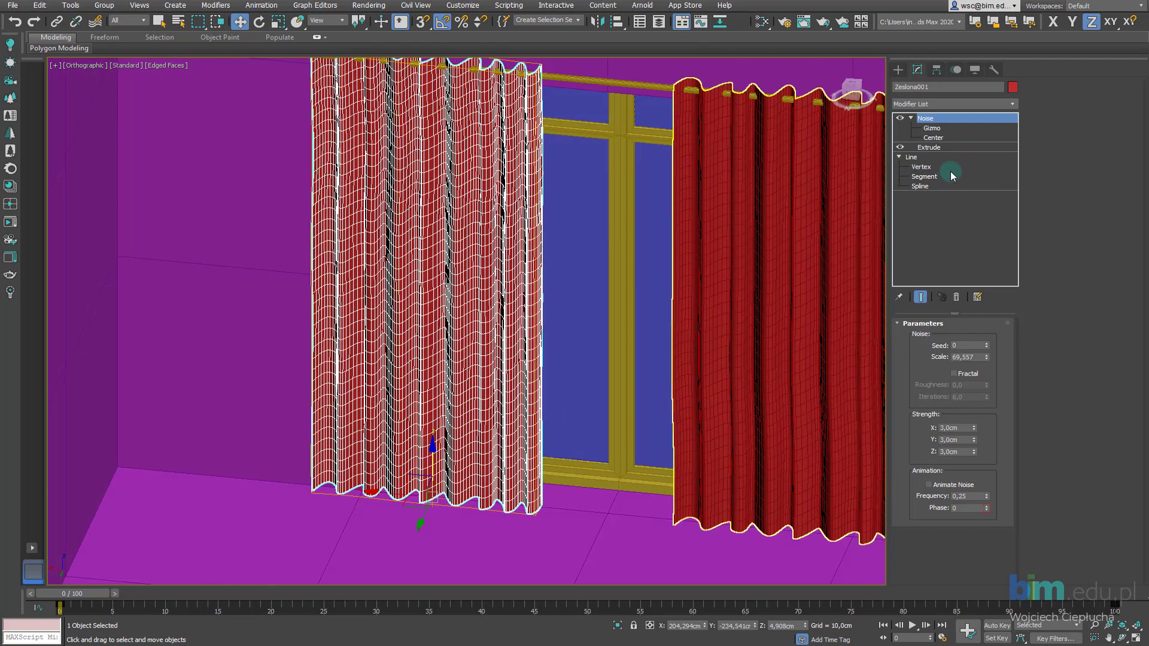
{"action": "left_click", "coordinate": [947, 148]}
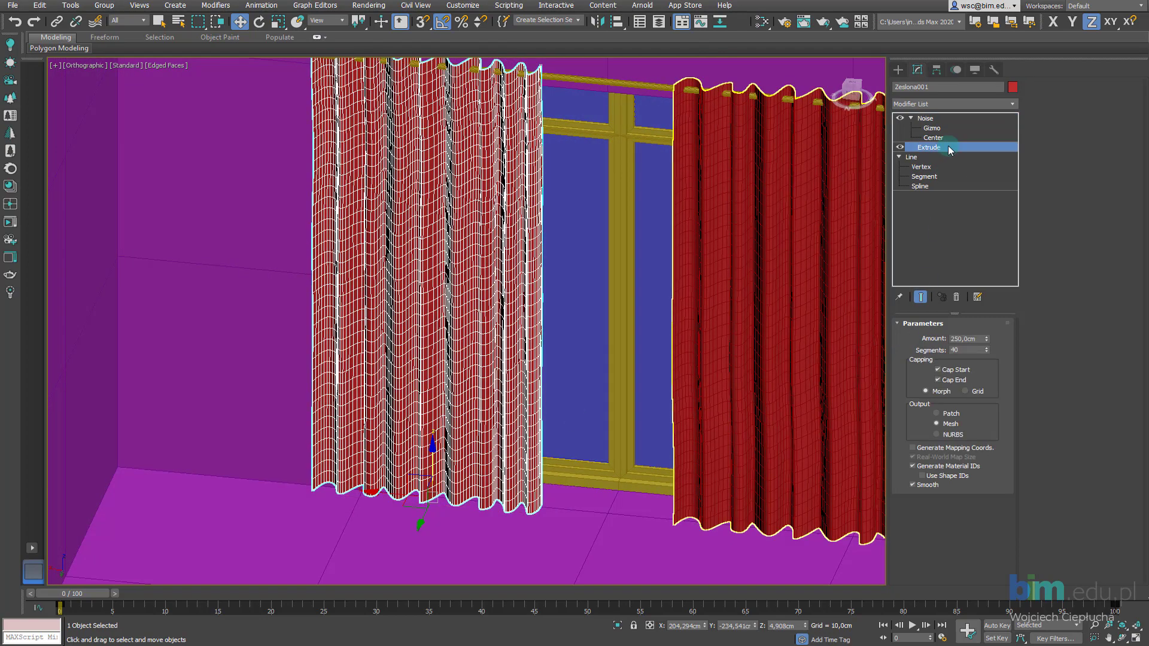
{"action": "left_click", "coordinate": [949, 341]}
{"action": "middle_click_drag", "start_coordinate": [662, 223], "coordinate": [649, 266], "text": "alt"}
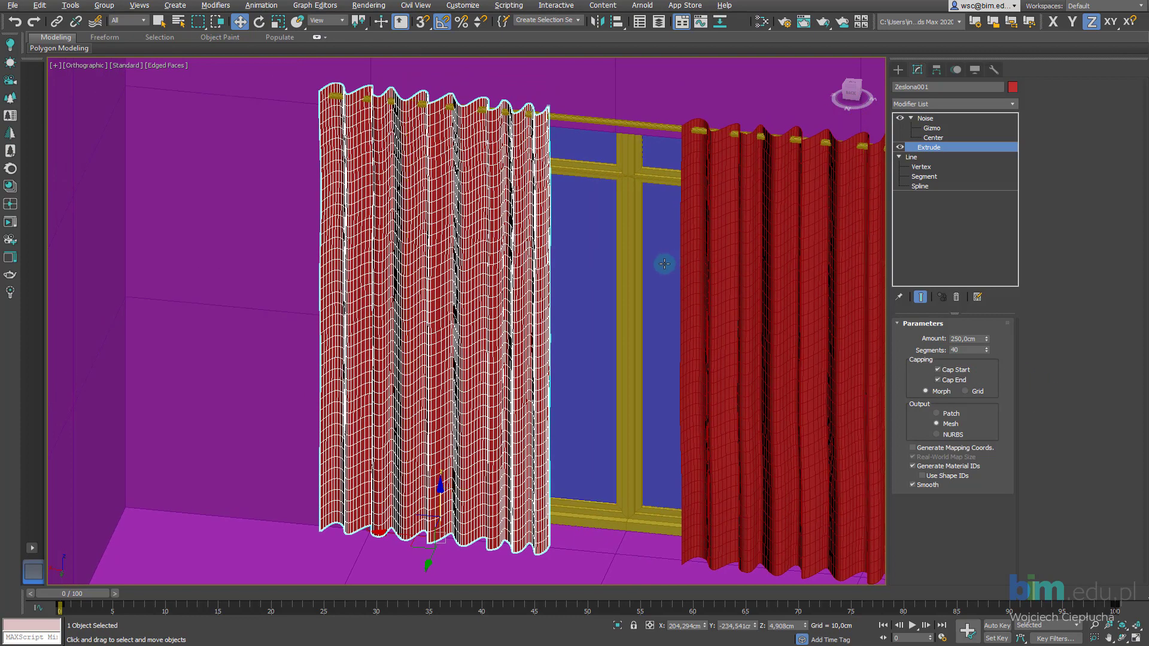
{"action": "left_click", "coordinate": [945, 381]}
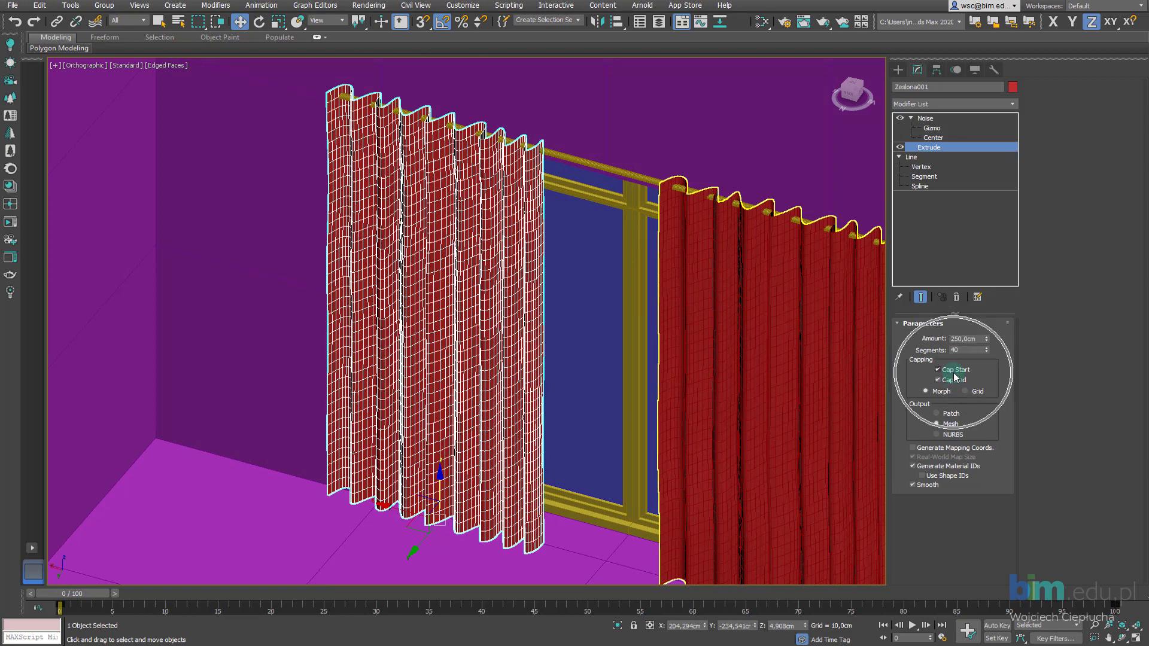
{"action": "scroll", "coordinate": [568, 324], "scroll_direction": "up", "scroll_amount": 2}
{"action": "scroll", "coordinate": [533, 303], "scroll_direction": "up", "scroll_amount": 3}
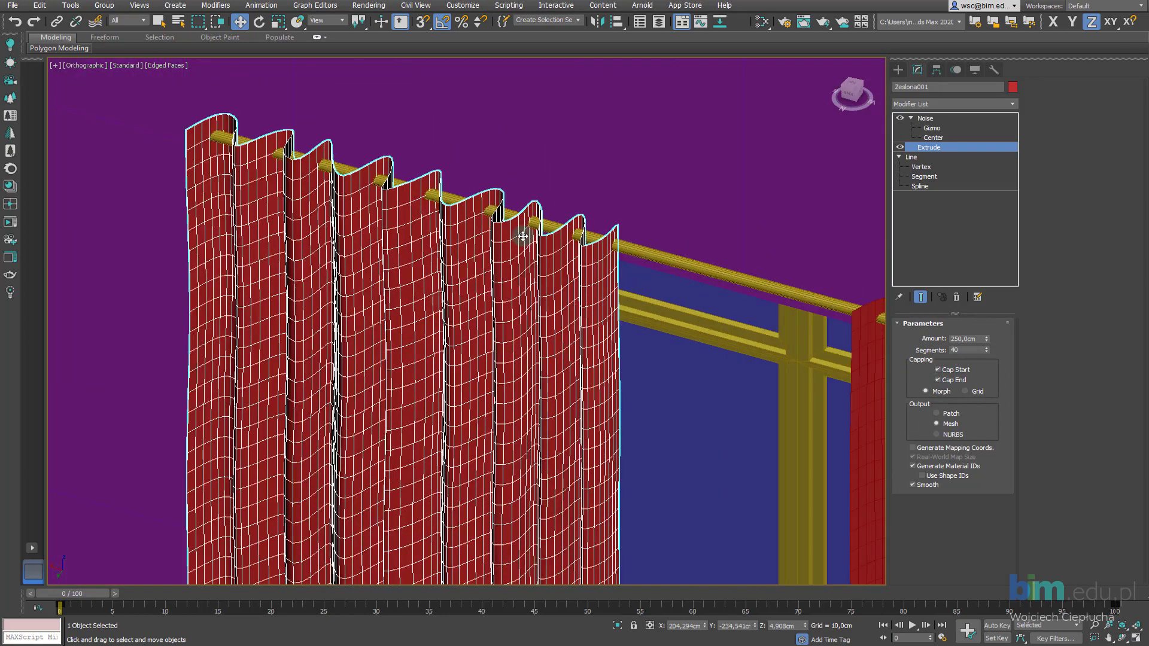
{"action": "scroll", "coordinate": [526, 233], "scroll_direction": "up", "scroll_amount": 3}
{"action": "middle_click_drag", "start_coordinate": [358, 217], "coordinate": [577, 302]}
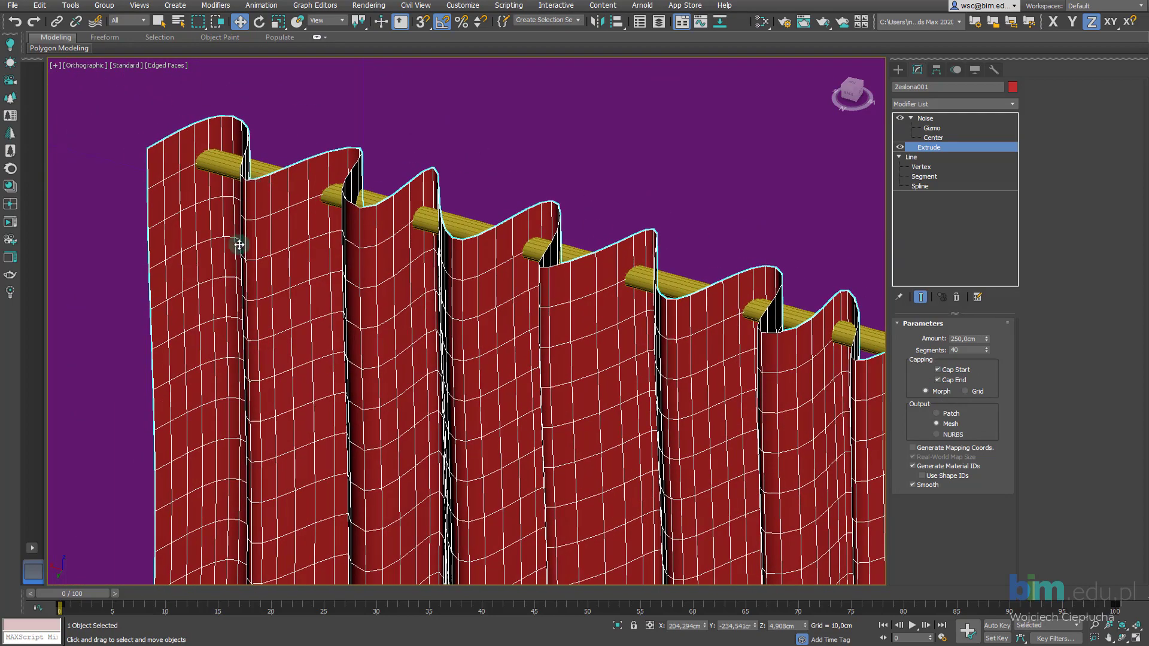
{"action": "scroll", "coordinate": [616, 333], "scroll_direction": "down", "scroll_amount": 5}
{"action": "scroll", "coordinate": [617, 333], "scroll_direction": "down", "scroll_amount": 5}
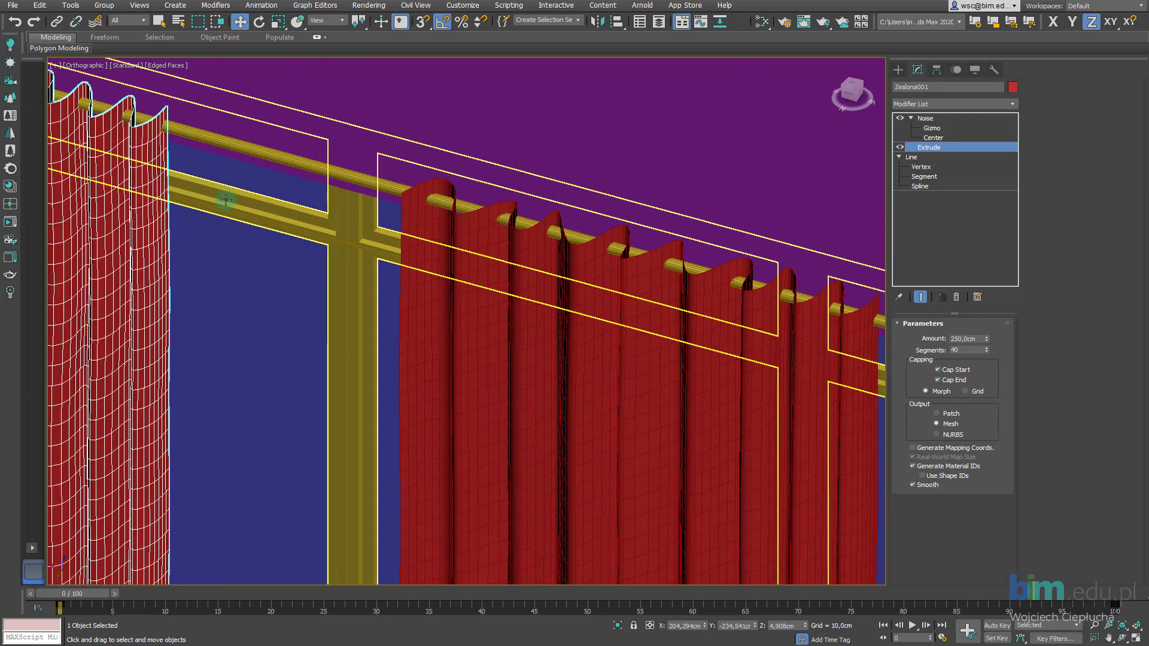
{"action": "left_click", "coordinate": [500, 301]}
{"action": "scroll", "coordinate": [659, 352], "scroll_direction": "down", "scroll_amount": 2}
{"action": "scroll", "coordinate": [659, 352], "scroll_direction": "down", "scroll_amount": 2}
{"action": "left_click", "coordinate": [677, 326]}
{"action": "left_click", "coordinate": [210, 226]}
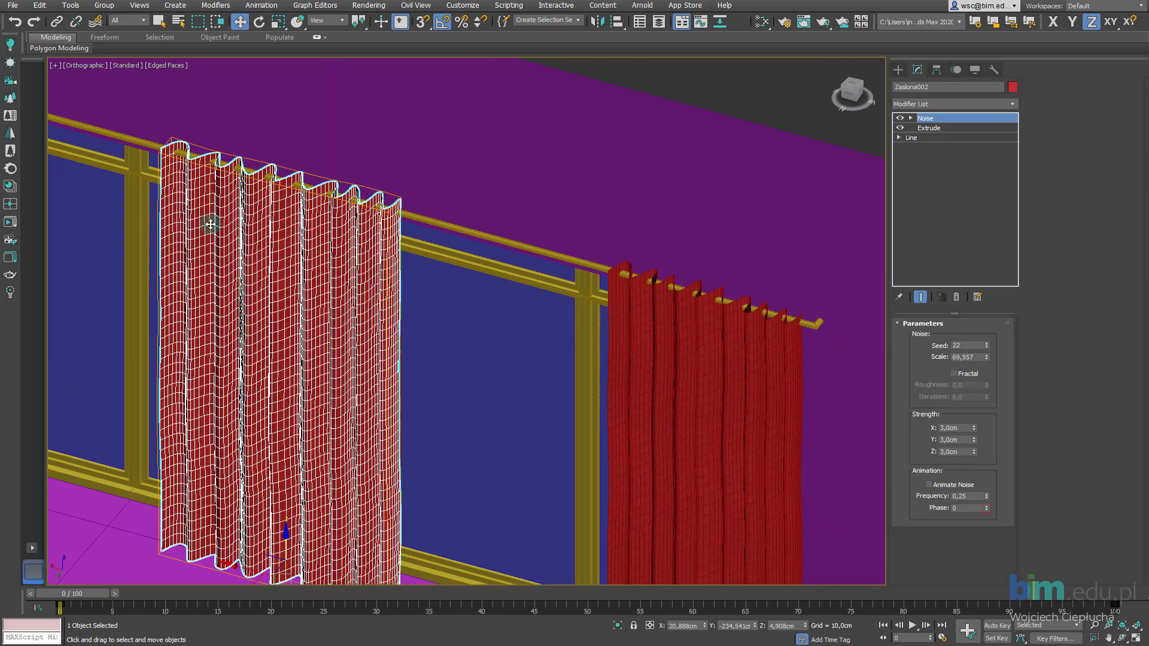
{"action": "middle_click_drag", "start_coordinate": [210, 226], "coordinate": [488, 262]}
{"action": "left_click", "coordinate": [488, 262]}
{"action": "scroll", "coordinate": [436, 236], "scroll_direction": "up", "scroll_amount": 3}
{"action": "scroll", "coordinate": [446, 267], "scroll_direction": "up", "scroll_amount": 3}
{"action": "scroll", "coordinate": [451, 318], "scroll_direction": "up", "scroll_amount": 2}
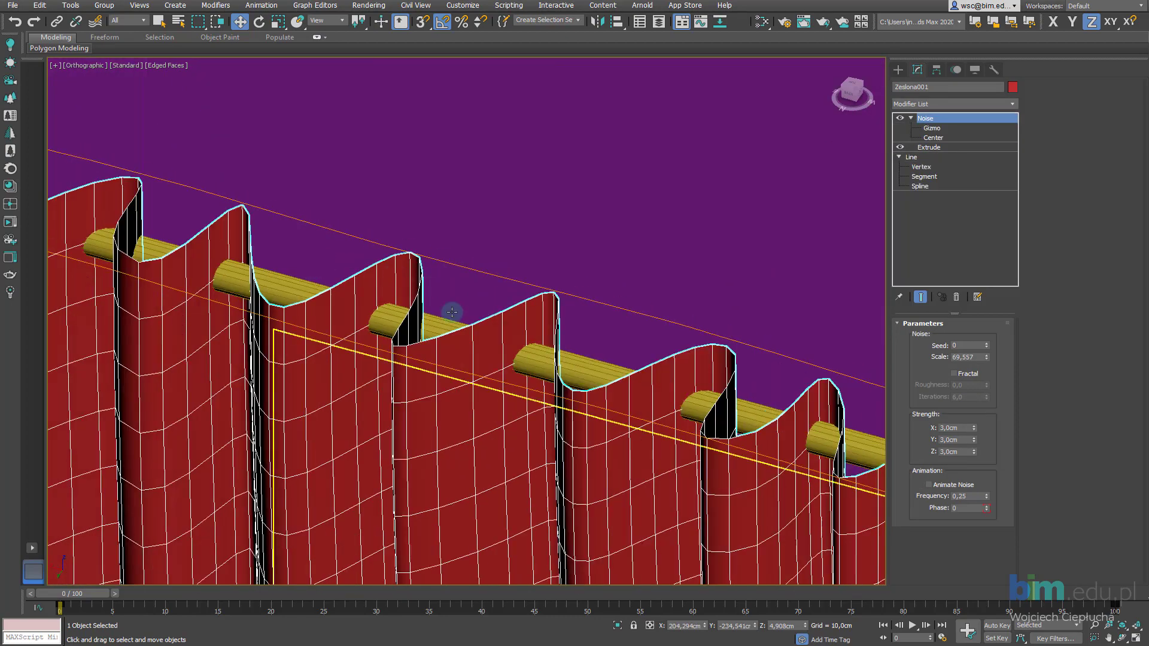
{"action": "scroll", "coordinate": [496, 277], "scroll_direction": "down", "scroll_amount": 2}
Add a Shell modifier to the left curtain with a 0,05 cm outer amount
{"action": "middle_click_drag", "start_coordinate": [473, 263], "coordinate": [539, 246]}
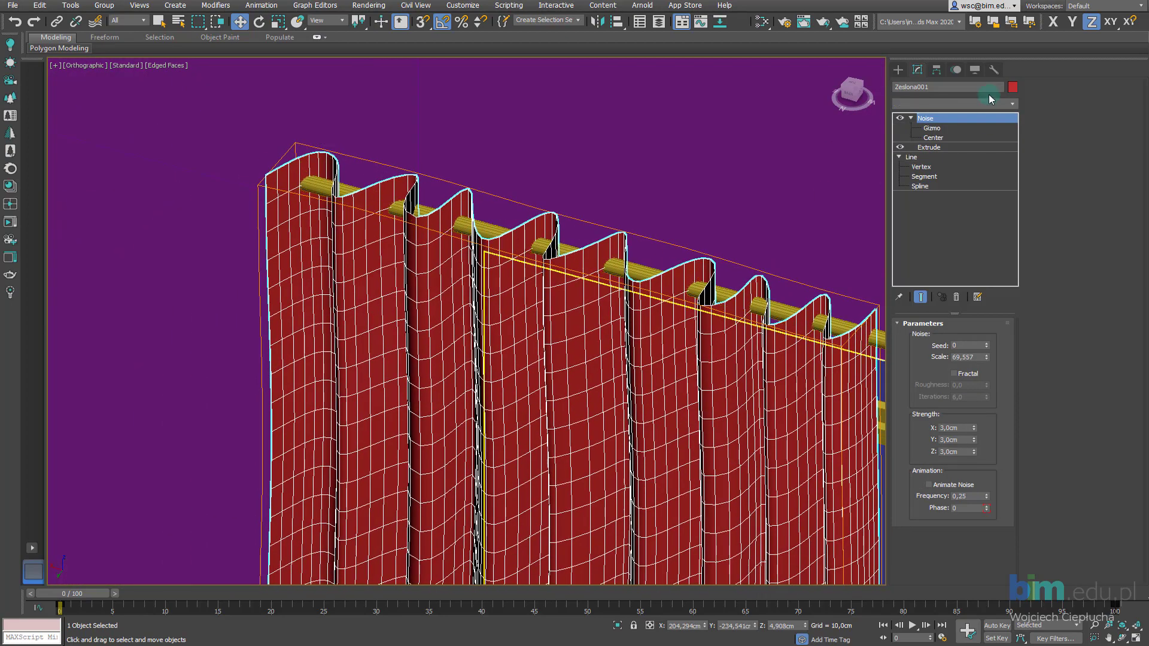
{"action": "left_click", "coordinate": [926, 104]}
{"action": "type", "text": "shell"}
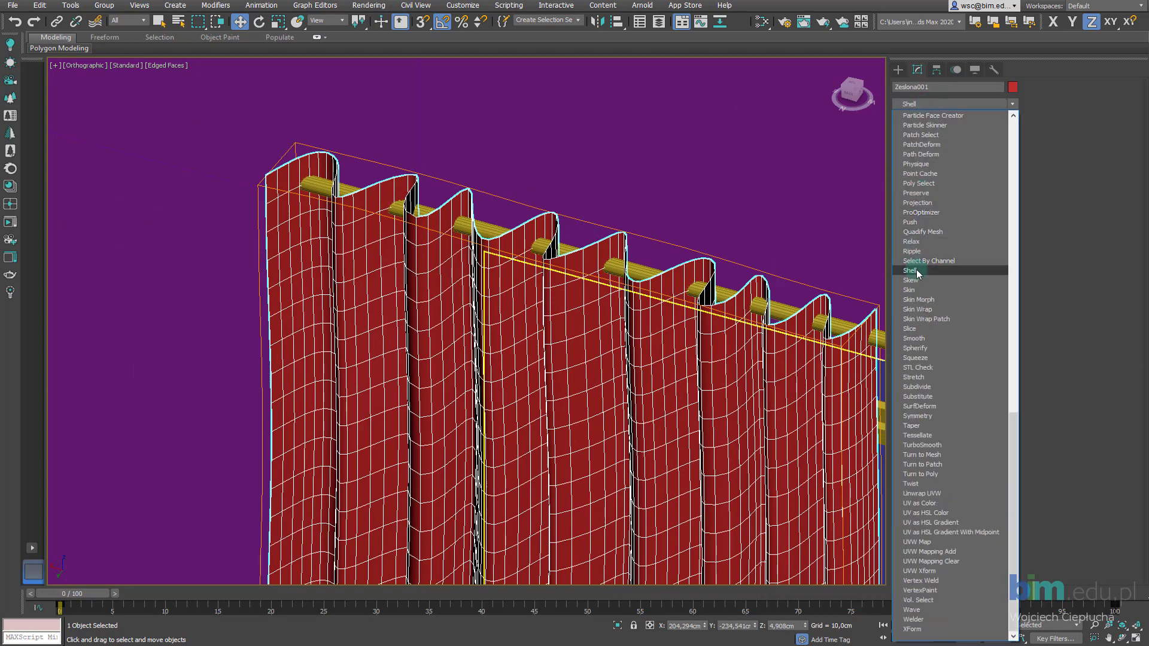
{"action": "left_click", "coordinate": [926, 272]}
{"action": "scroll", "coordinate": [469, 197], "scroll_direction": "up", "scroll_amount": 5}
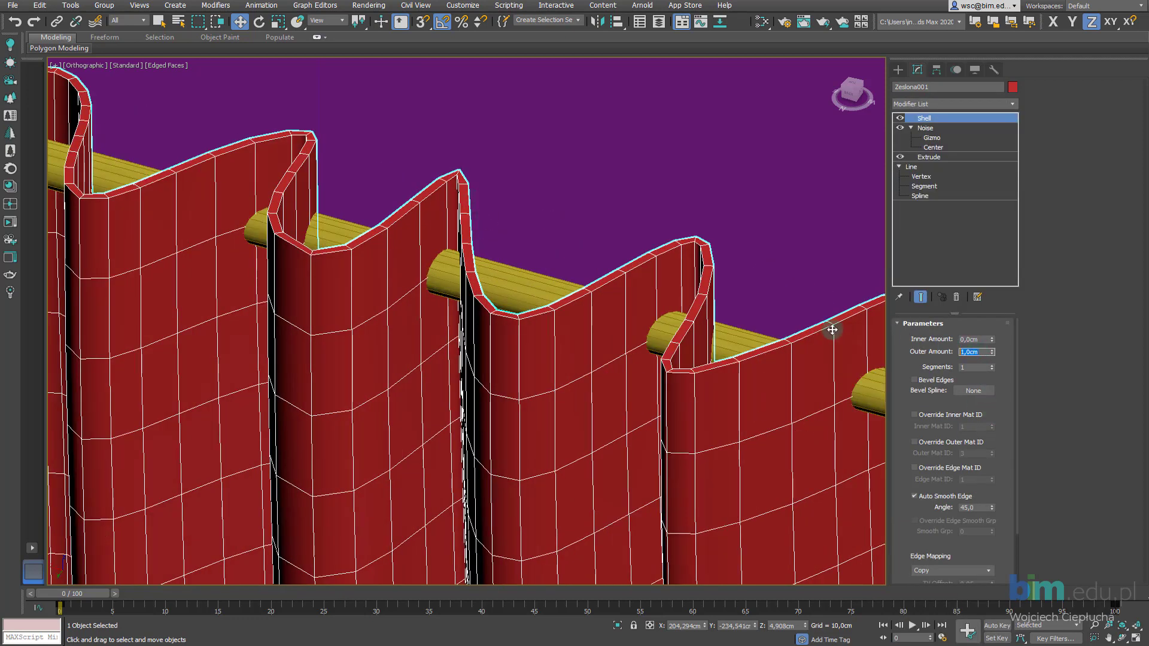
{"action": "type", "text": "0,05"}
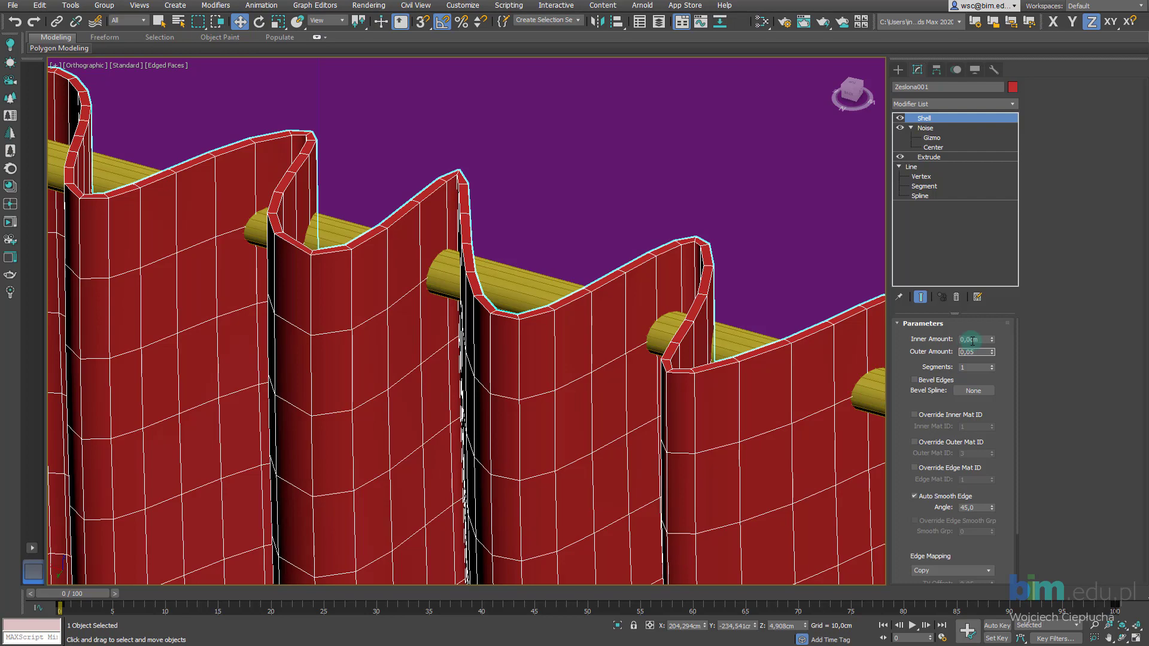
{"action": "left_click", "coordinate": [973, 340]}
Select the right curtain, Zaslona002
{"action": "scroll", "coordinate": [559, 288], "scroll_direction": "down", "scroll_amount": 3}
{"action": "scroll", "coordinate": [456, 395], "scroll_direction": "up", "scroll_amount": 8}
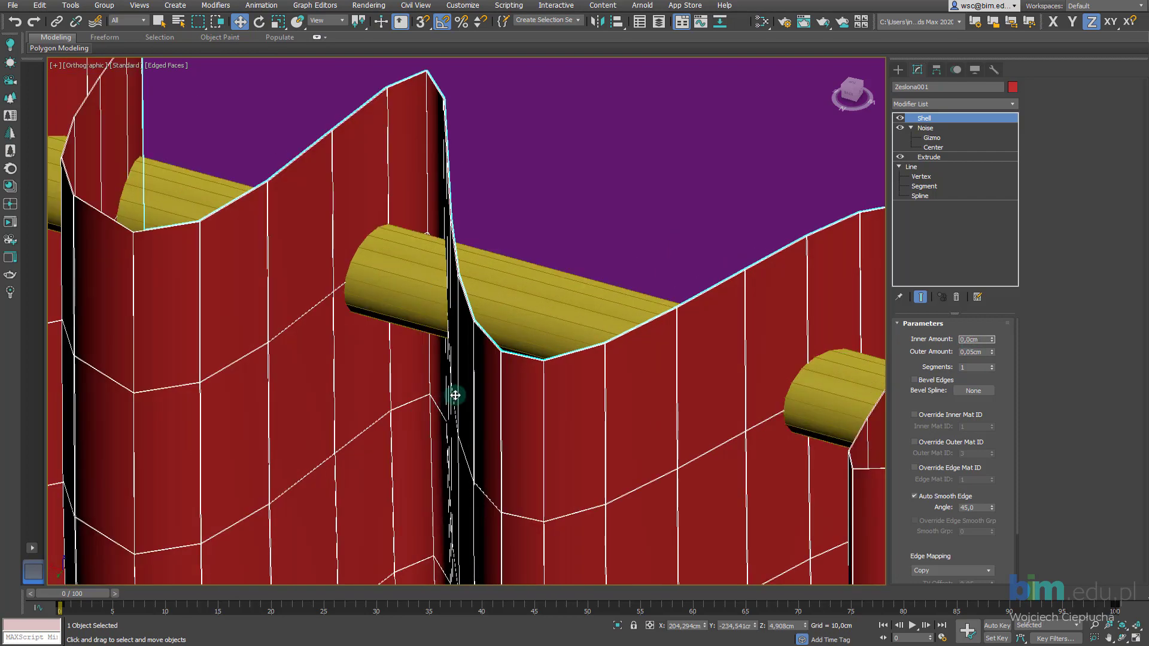
{"action": "scroll", "coordinate": [456, 395], "scroll_direction": "down", "scroll_amount": 2}
{"action": "scroll", "coordinate": [488, 331], "scroll_direction": "down", "scroll_amount": 4}
{"action": "scroll", "coordinate": [680, 329], "scroll_direction": "down", "scroll_amount": 3}
{"action": "scroll", "coordinate": [580, 297], "scroll_direction": "down", "scroll_amount": 1}
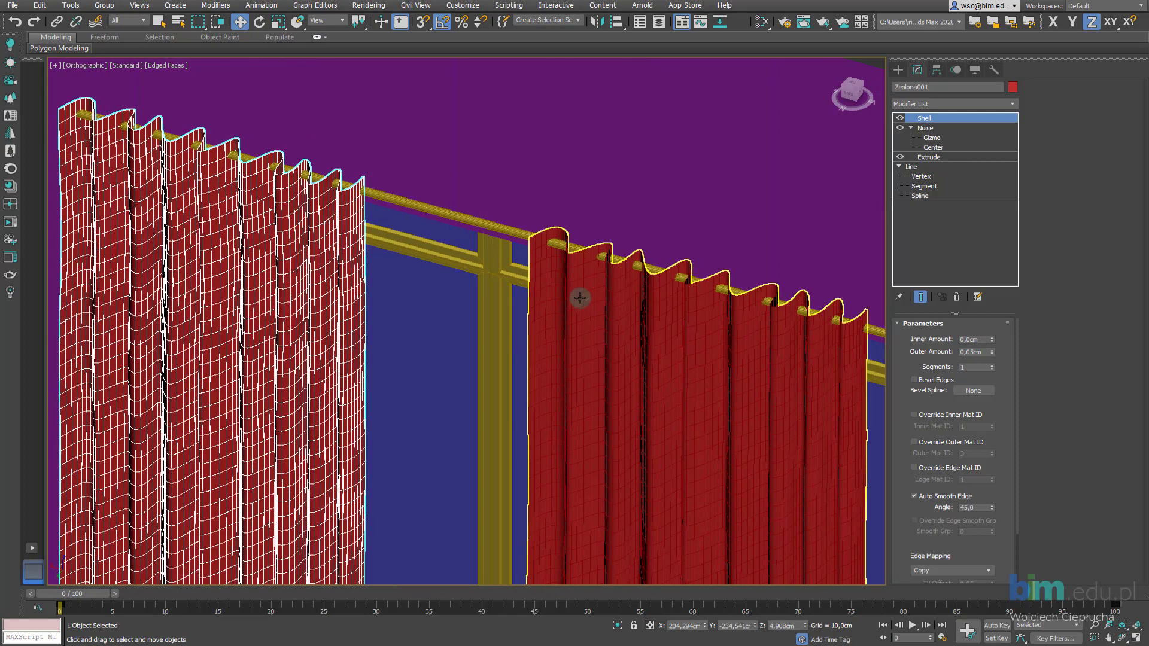
{"action": "left_click", "coordinate": [580, 297]}
Add a Shell modifier with 0,05 cm outer amount to the right curtain
{"action": "left_click", "coordinate": [937, 106]}
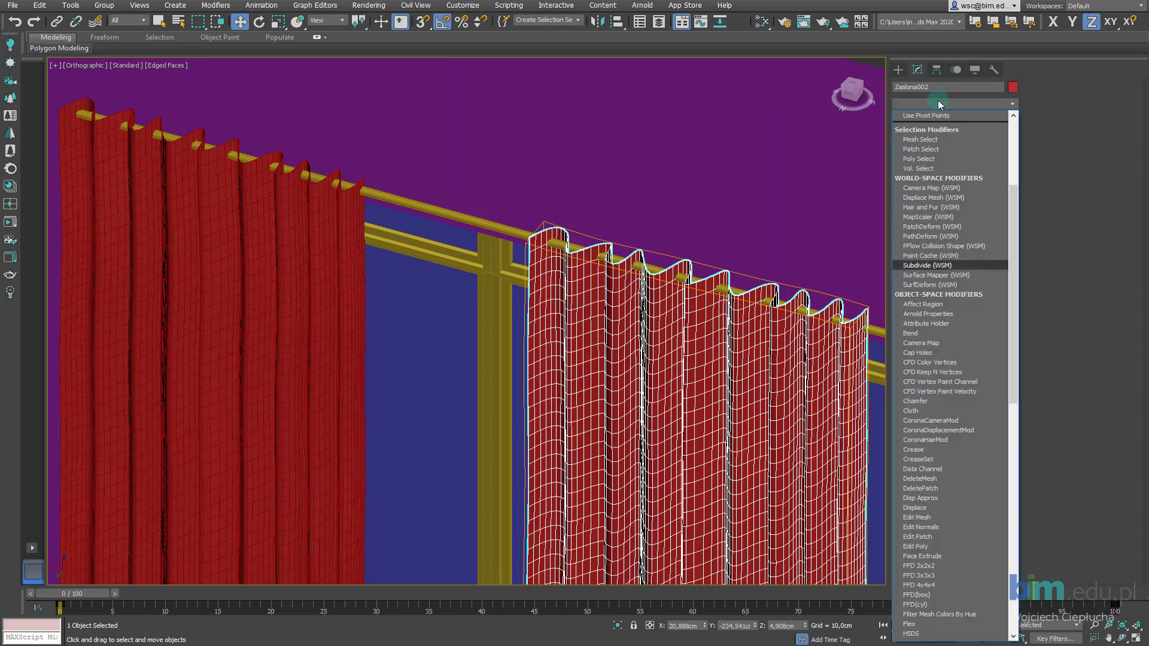
{"action": "key", "text": "s"}
{"action": "left_click", "coordinate": [931, 271]}
{"action": "scroll", "coordinate": [681, 307], "scroll_direction": "up", "scroll_amount": 1}
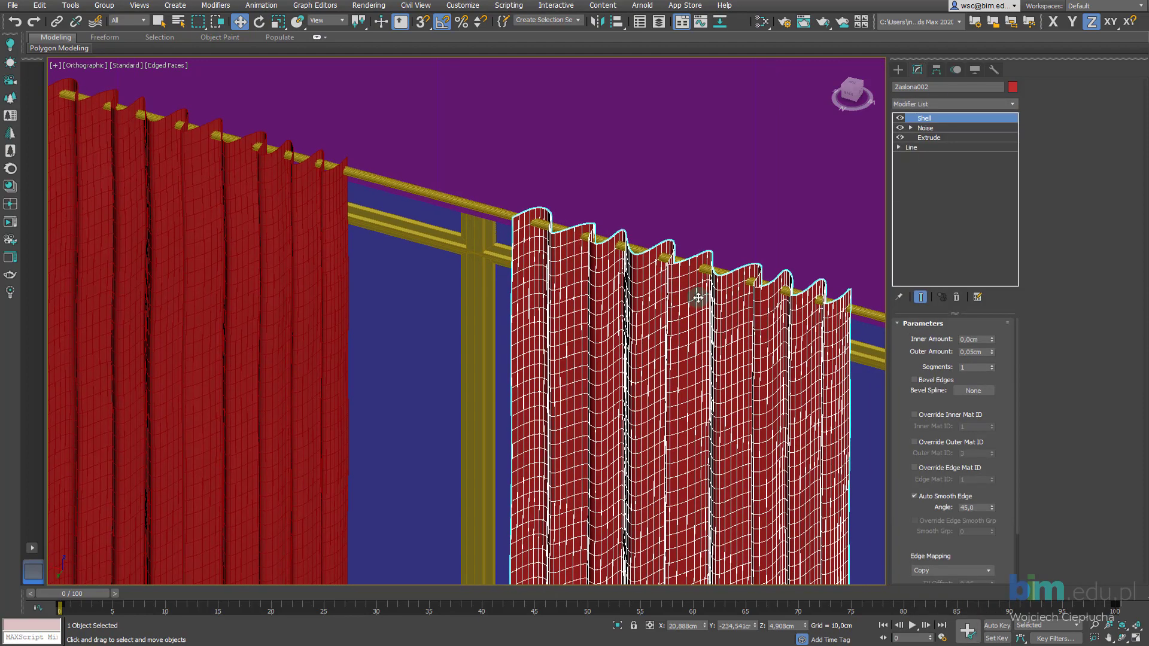
{"action": "scroll", "coordinate": [694, 293], "scroll_direction": "up", "scroll_amount": 1}
Select the remaining curtain and give it a Shell modifier too
{"action": "middle_click_drag", "start_coordinate": [581, 250], "coordinate": [275, 231]}
{"action": "left_click", "coordinate": [310, 282]}
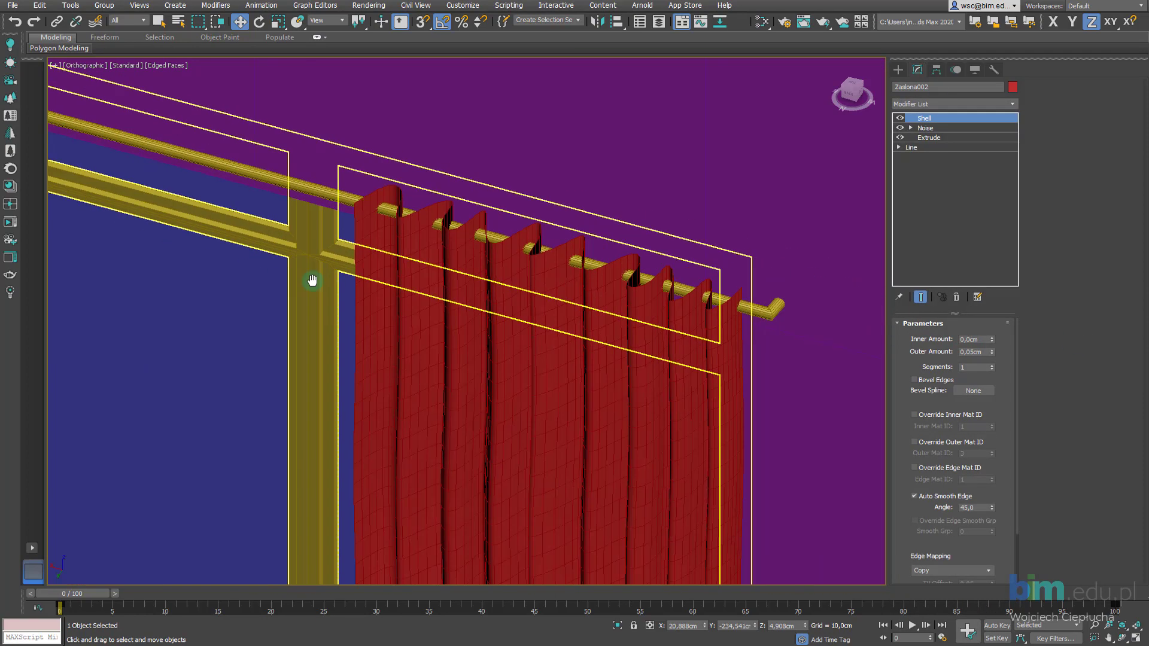
{"action": "scroll", "coordinate": [521, 308], "scroll_direction": "up", "scroll_amount": 2}
{"action": "left_click", "coordinate": [933, 108]}
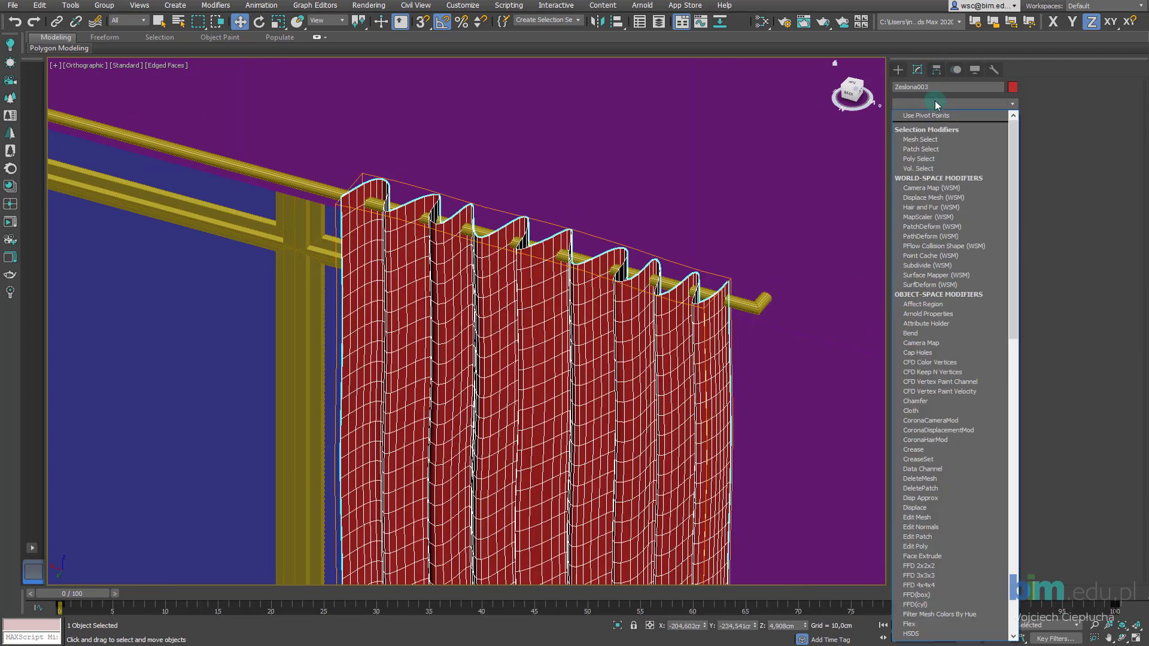
{"action": "scroll", "coordinate": [946, 233], "scroll_direction": "down", "scroll_amount": 5}
{"action": "scroll", "coordinate": [938, 251], "scroll_direction": "down", "scroll_amount": 5}
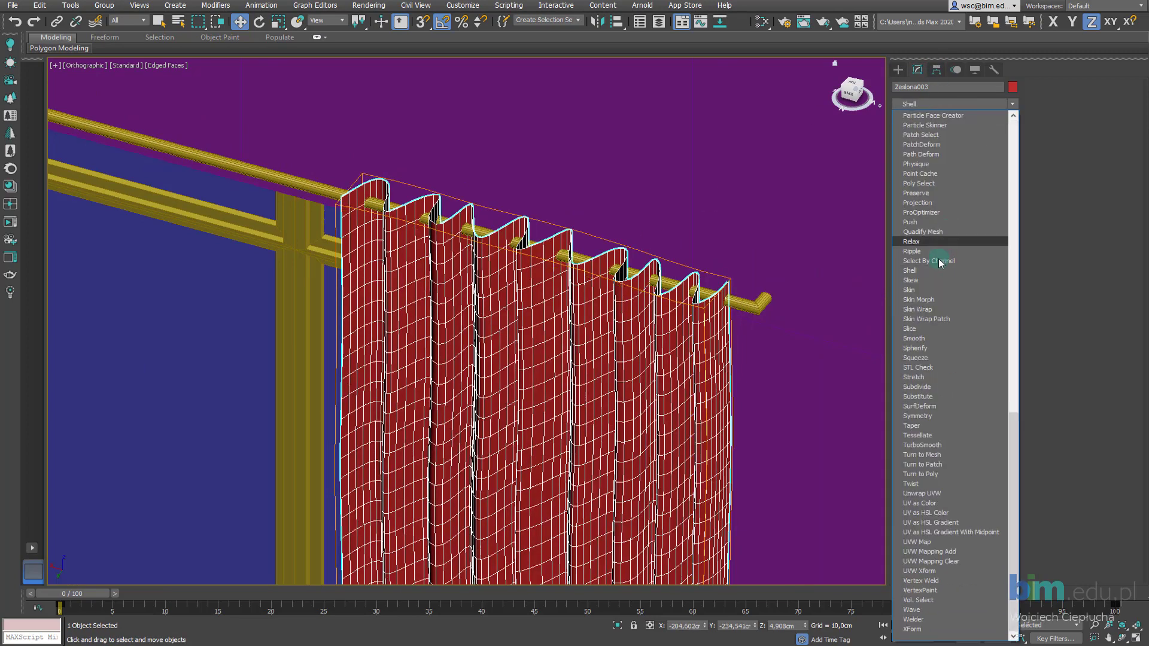
{"action": "left_click", "coordinate": [938, 273]}
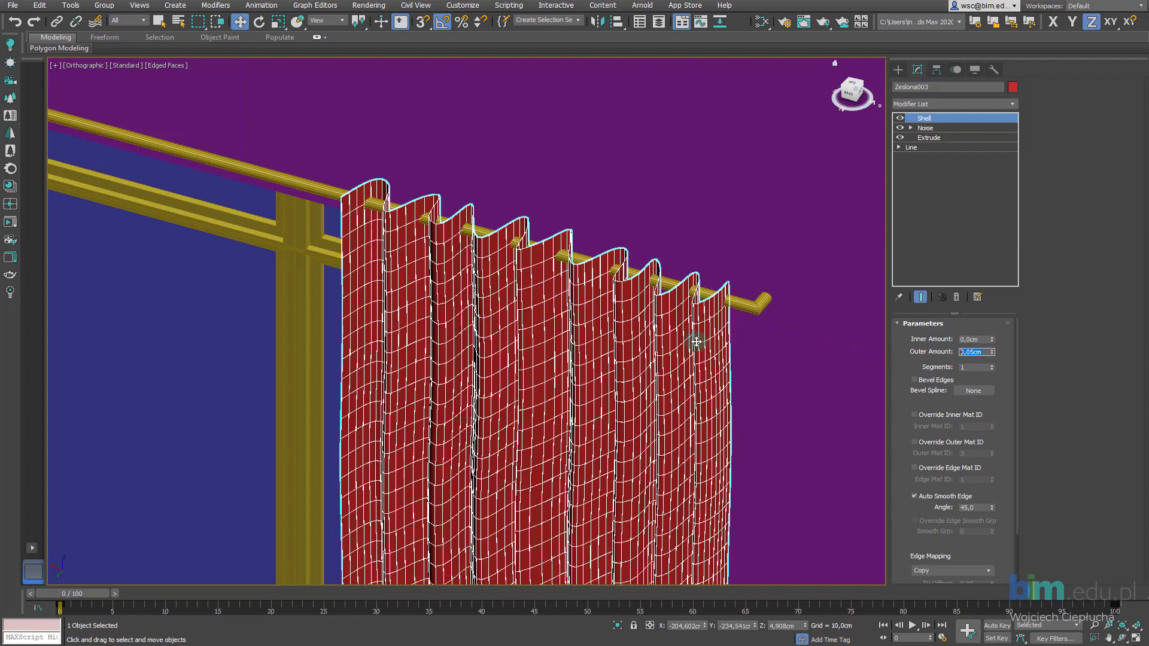
{"action": "scroll", "coordinate": [697, 341], "scroll_direction": "down", "scroll_amount": 3}
Zoom out and orbit to frame the whole window with all three curtains
{"action": "mouse_move", "coordinate": [697, 342]}
{"action": "middle_mouse_down"}
{"action": "mouse_move", "coordinate": [838, 341]}
{"action": "mouse_move", "coordinate": [499, 269]}
{"action": "mouse_move", "coordinate": [543, 243]}
{"action": "mouse_move", "coordinate": [659, 299]}
{"action": "mouse_move", "coordinate": [649, 326]}
{"action": "middle_mouse_up"}
{"action": "scroll", "coordinate": [543, 243], "scroll_direction": "down", "scroll_amount": 4}
{"action": "scroll", "coordinate": [658, 300], "scroll_direction": "up", "scroll_amount": 3}
{"action": "scroll", "coordinate": [658, 301], "scroll_direction": "up", "scroll_amount": 1}
{"action": "scroll", "coordinate": [659, 301], "scroll_direction": "down", "scroll_amount": 2}
{"action": "left_click_drag", "start_coordinate": [649, 325], "coordinate": [316, 299]}
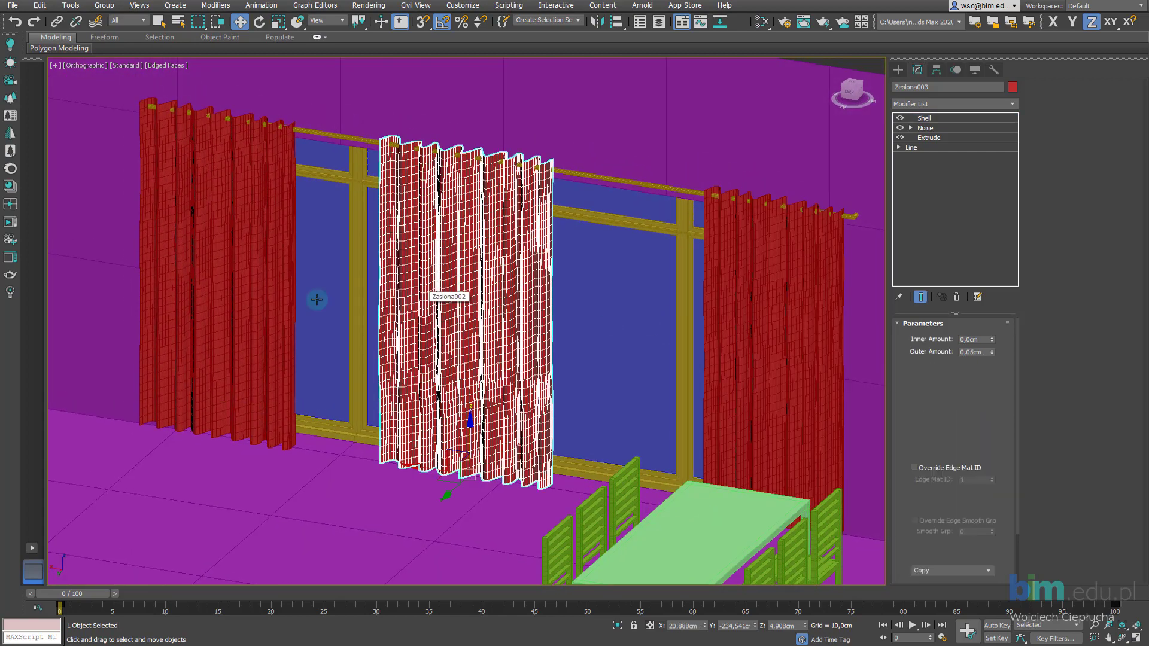
Select the left curtain, zoom onto its base line, and enter the Line's Vertex level
{"action": "left_click", "coordinate": [281, 299]}
{"action": "key", "text": "1"}
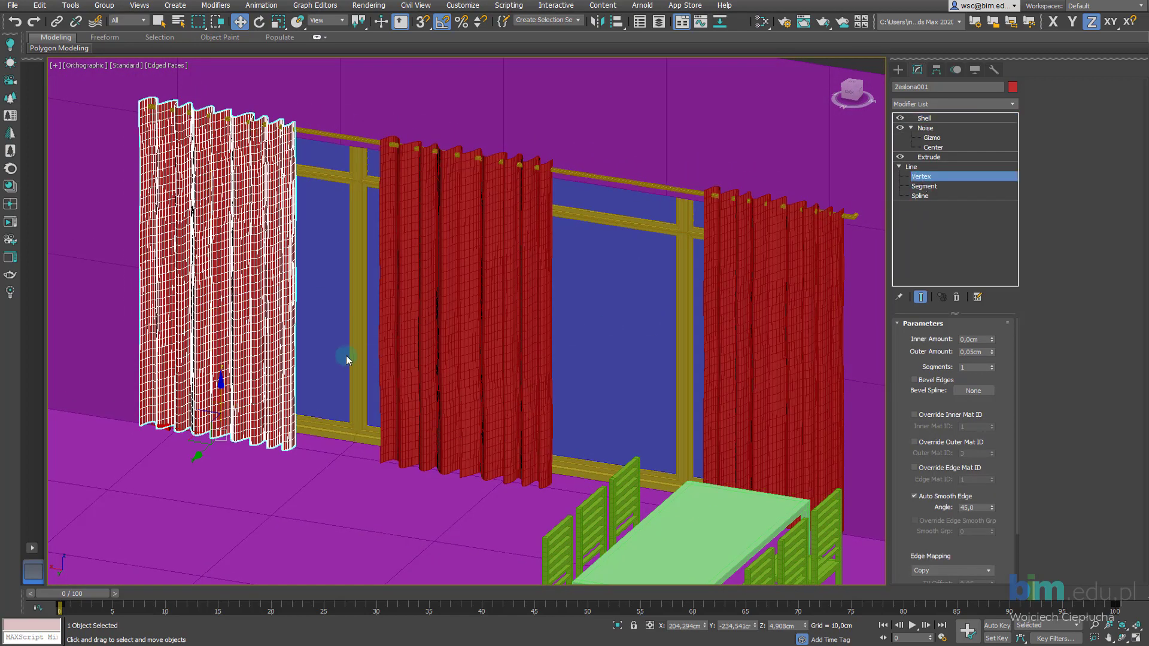
{"action": "scroll", "coordinate": [199, 368], "scroll_direction": "up", "scroll_amount": 3}
{"action": "scroll", "coordinate": [395, 443], "scroll_direction": "up", "scroll_amount": 2}
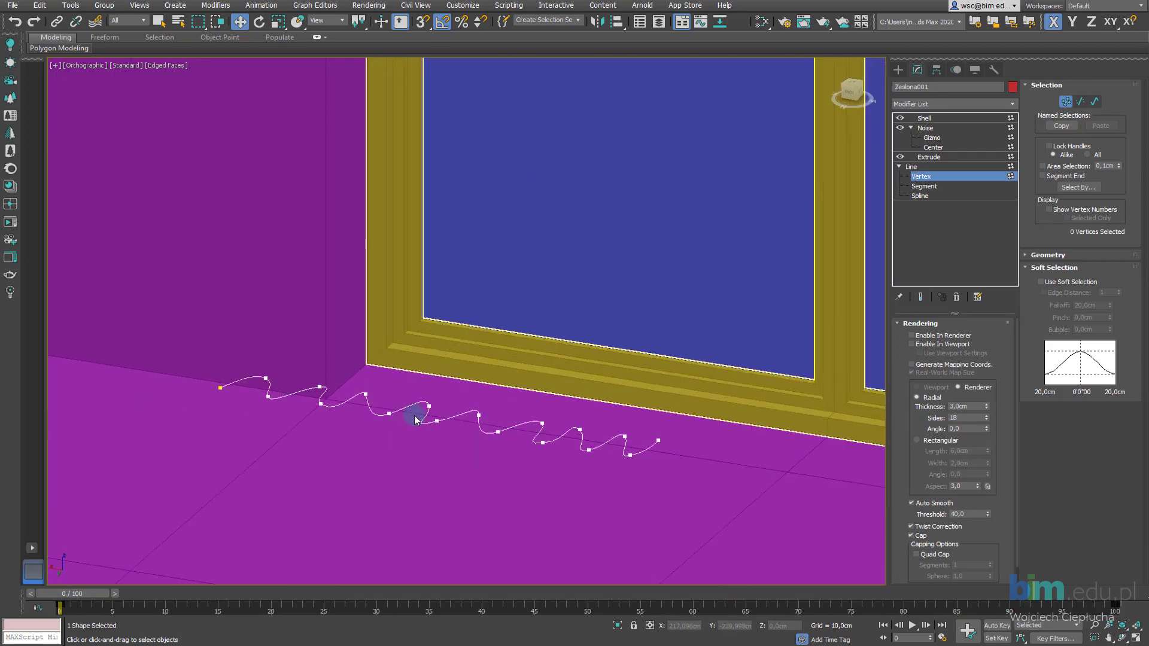
{"action": "left_click", "coordinate": [927, 178]}
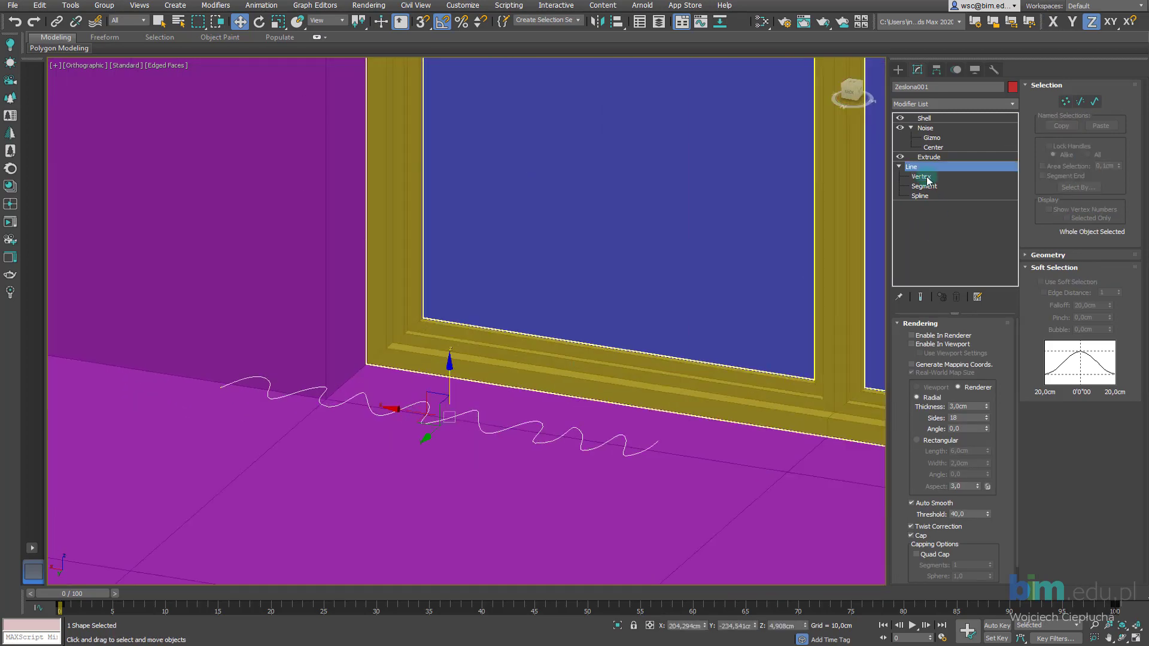
{"action": "left_click", "coordinate": [934, 119]}
{"action": "left_click", "coordinate": [938, 179]}
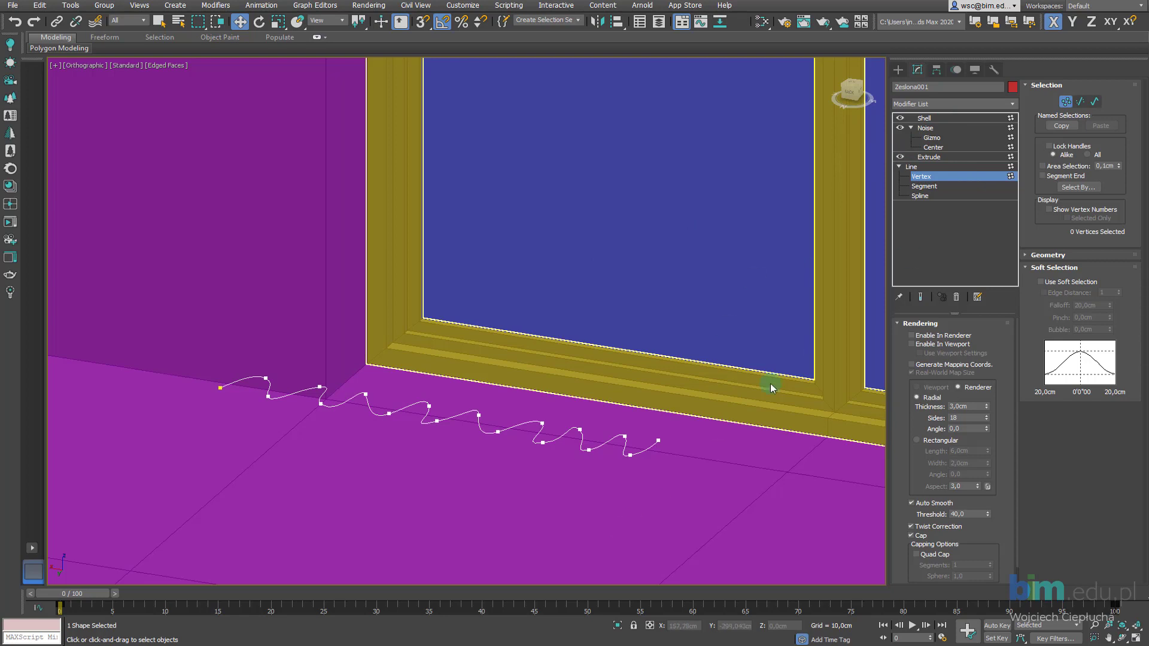
At Vertex level with Show End Result off, region-select the three rightmost base-line vertices
{"action": "left_click", "coordinate": [937, 167]}
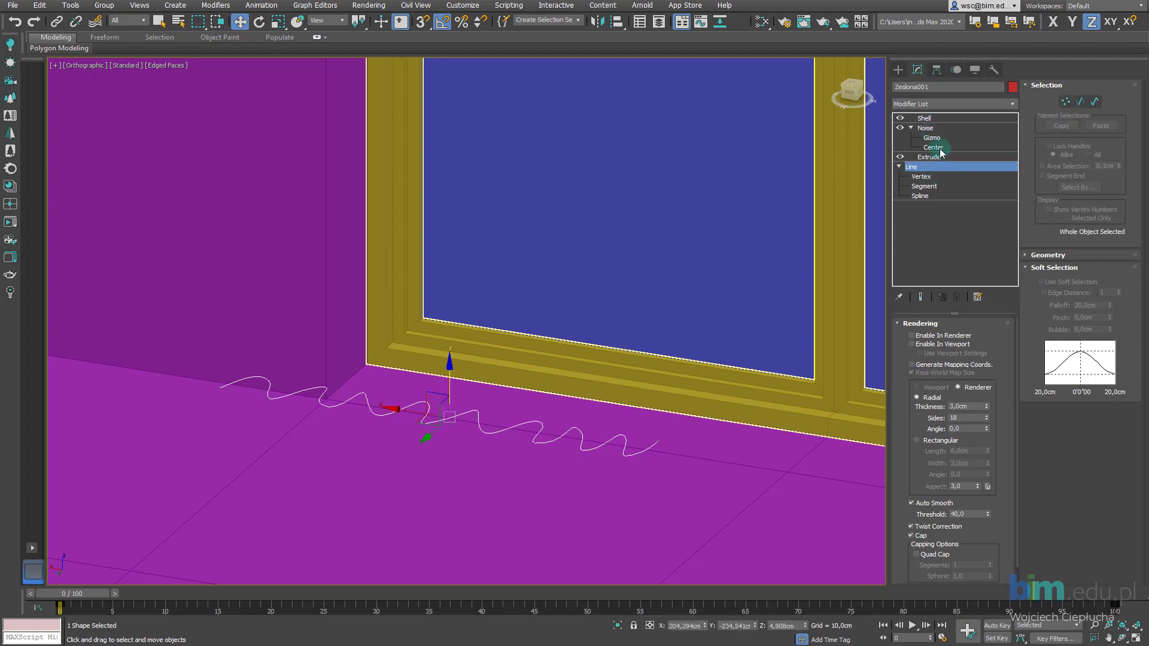
{"action": "left_click", "coordinate": [928, 177]}
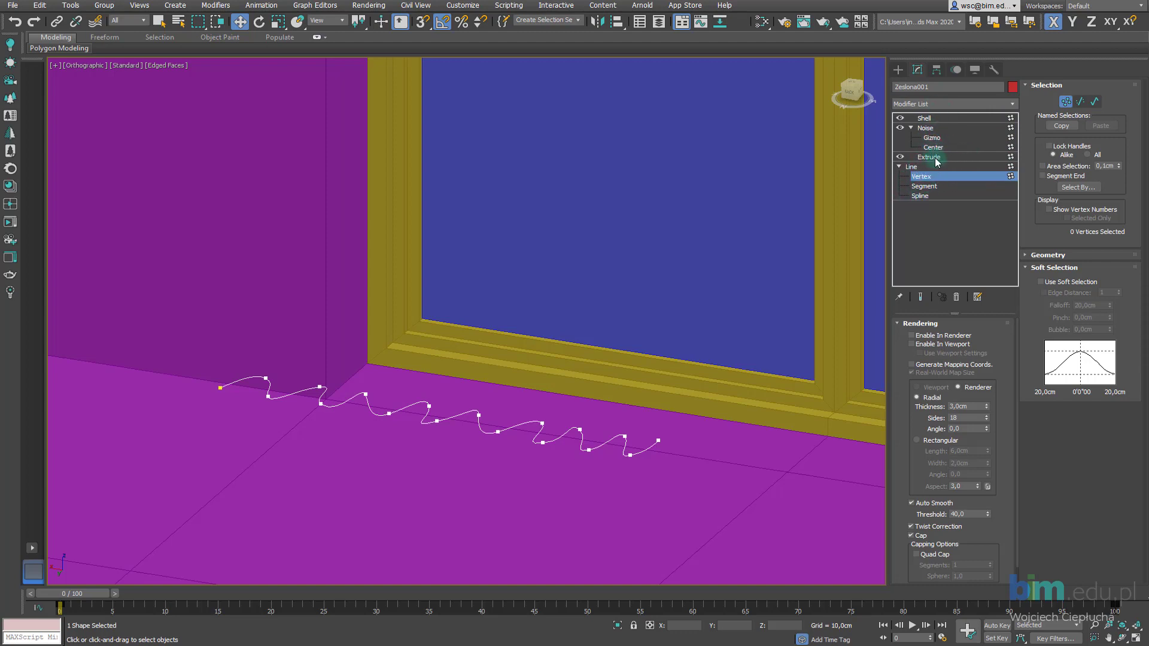
{"action": "left_click_drag", "start_coordinate": [657, 490], "coordinate": [625, 449]}
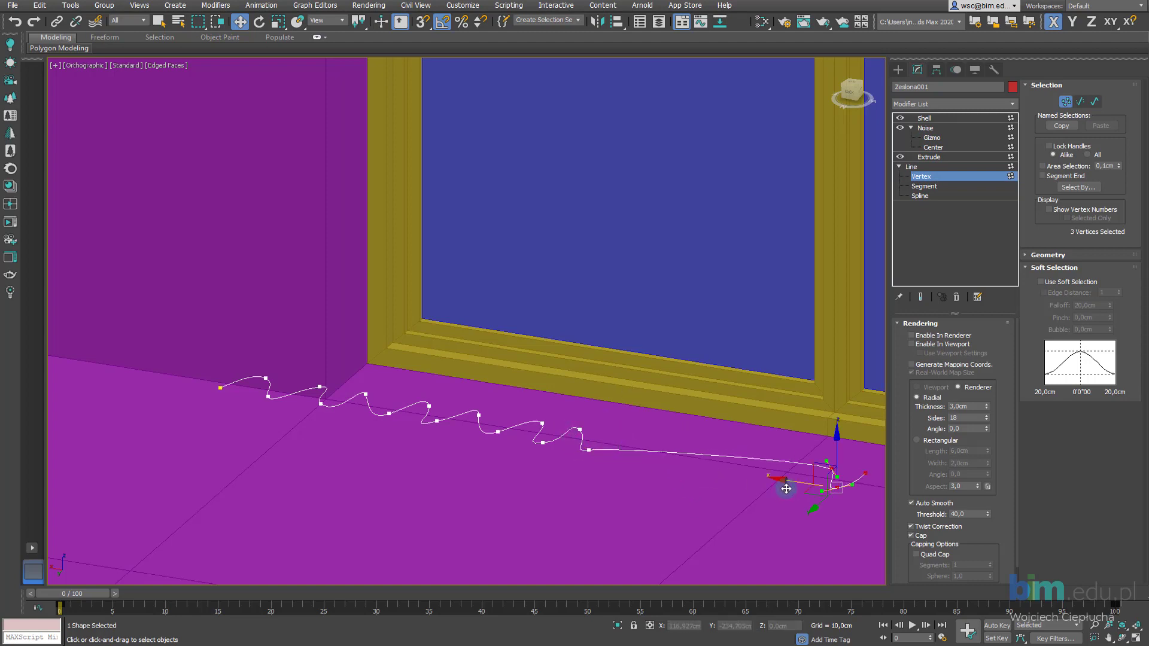
{"action": "right_click", "coordinate": [625, 446]}
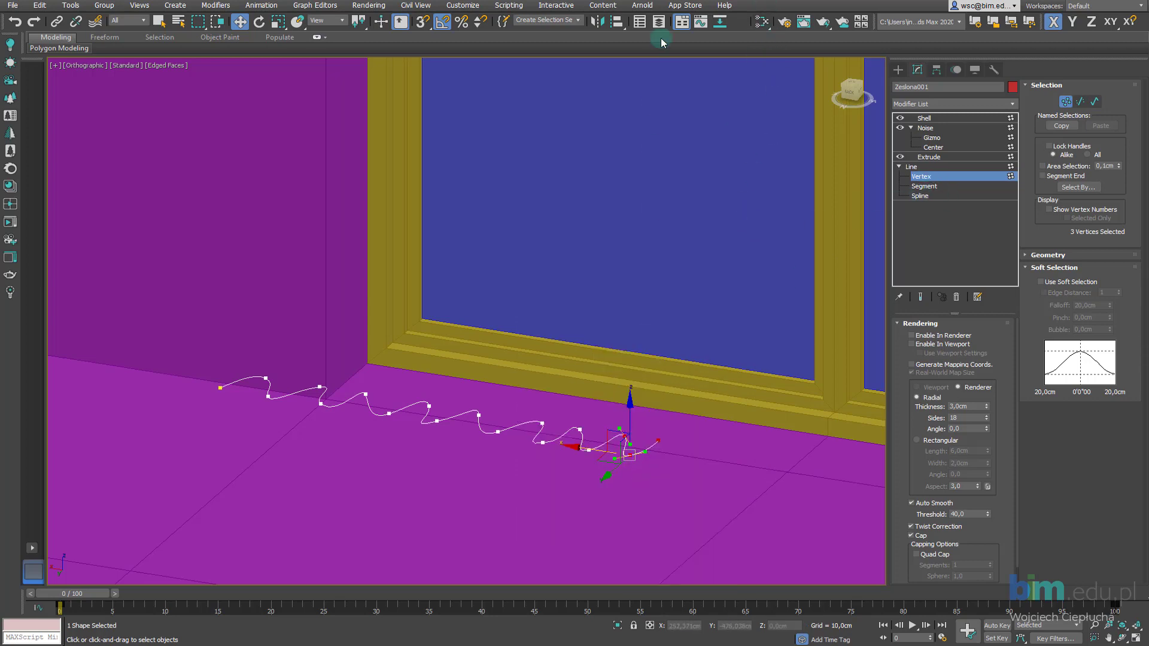
{"action": "middle_click_drag", "start_coordinate": [735, 291], "coordinate": [699, 280]}
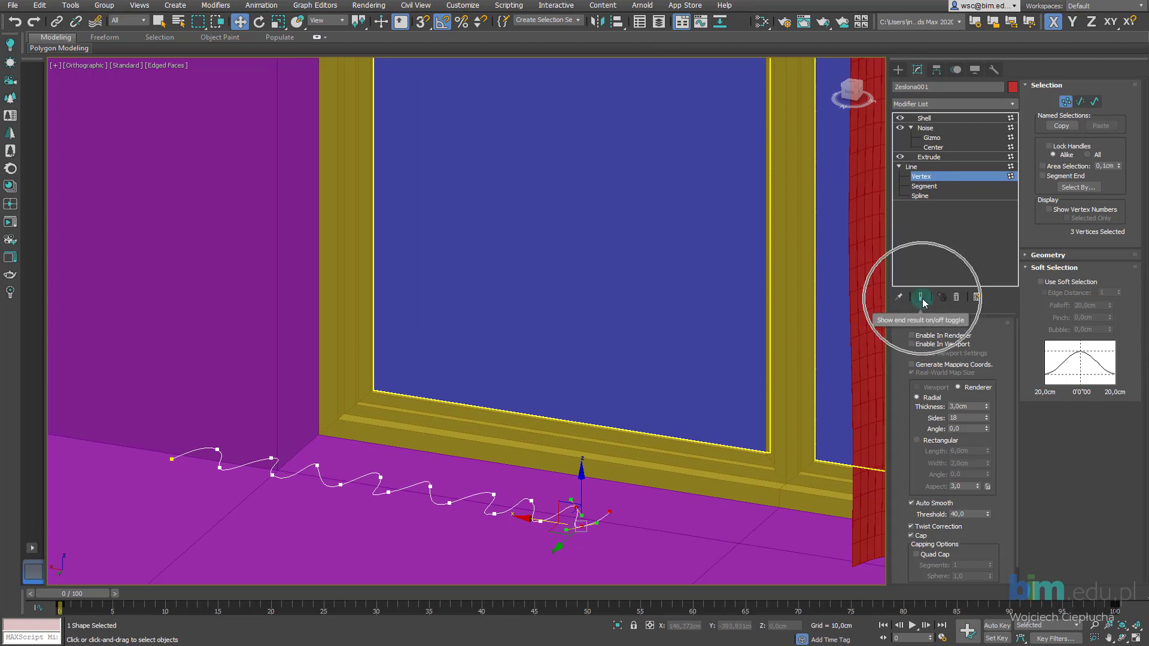
With Show End Result on, move a single fold vertex along X about 8 cm
{"action": "left_click", "coordinate": [921, 298]}
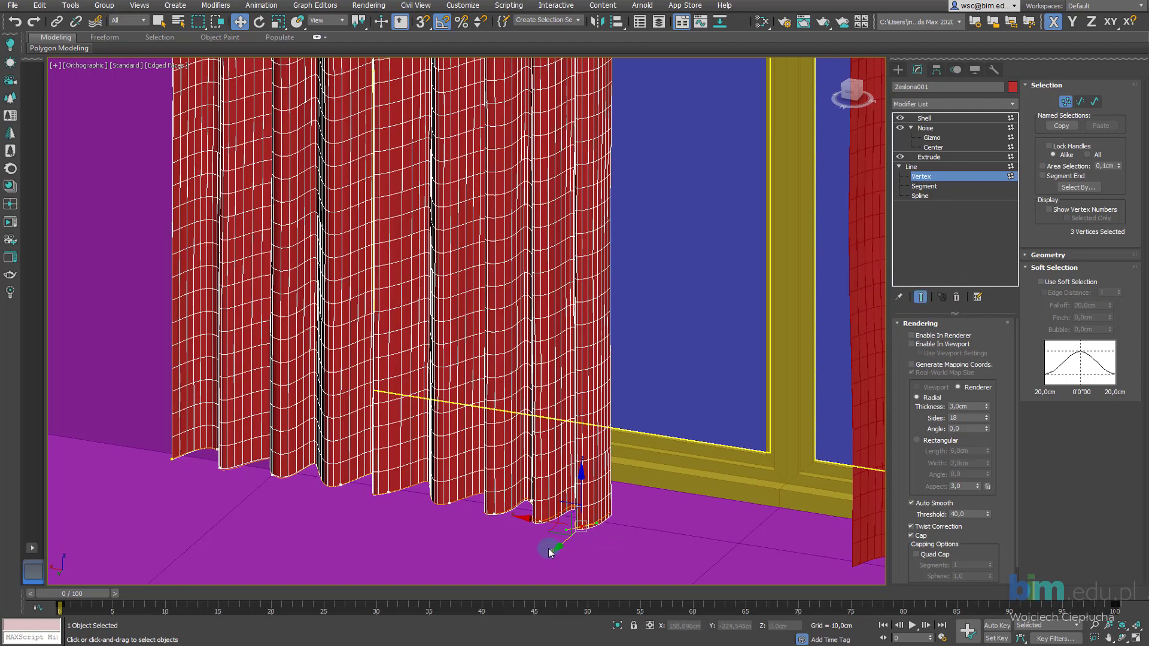
{"action": "left_click_drag", "start_coordinate": [543, 519], "coordinate": [456, 525]}
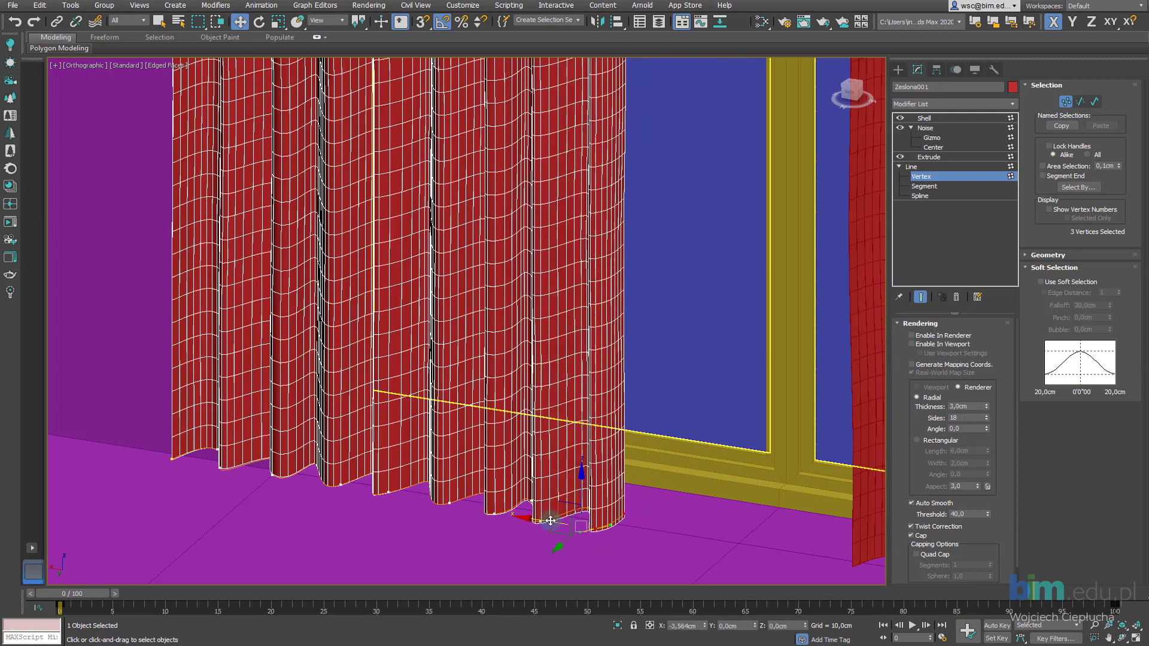
{"action": "left_click_drag", "start_coordinate": [377, 485], "coordinate": [422, 516]}
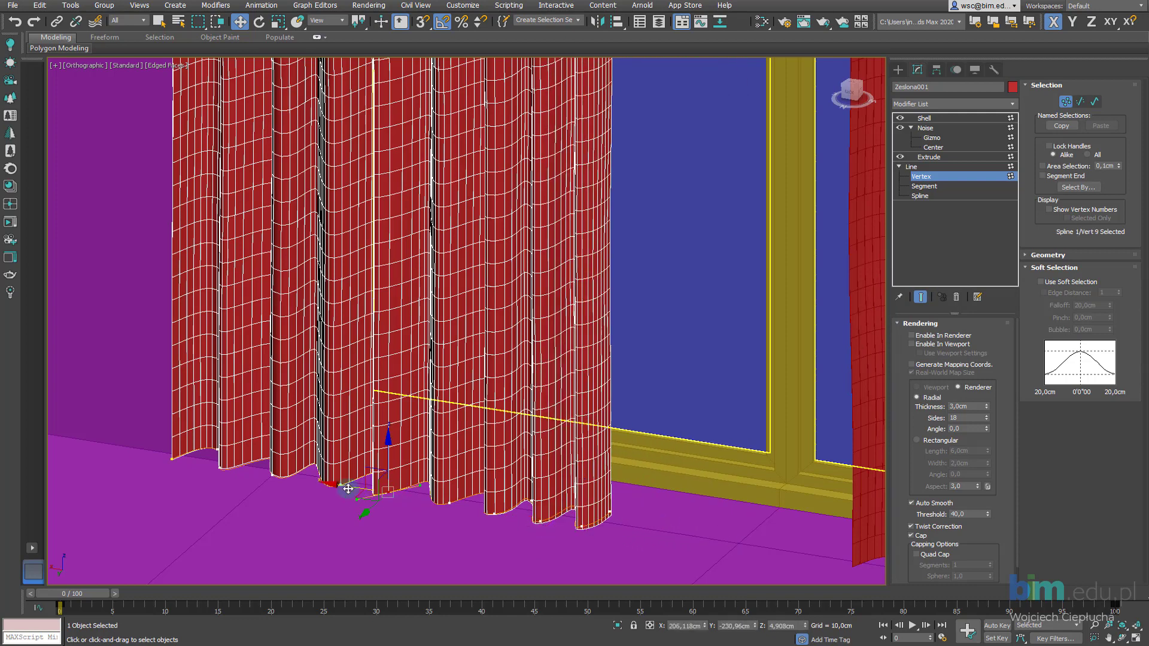
{"action": "mouse_move", "coordinate": [348, 489]}
{"action": "left_mouse_down"}
{"action": "mouse_move", "coordinate": [332, 486]}
{"action": "mouse_move", "coordinate": [381, 494]}
{"action": "left_mouse_up"}
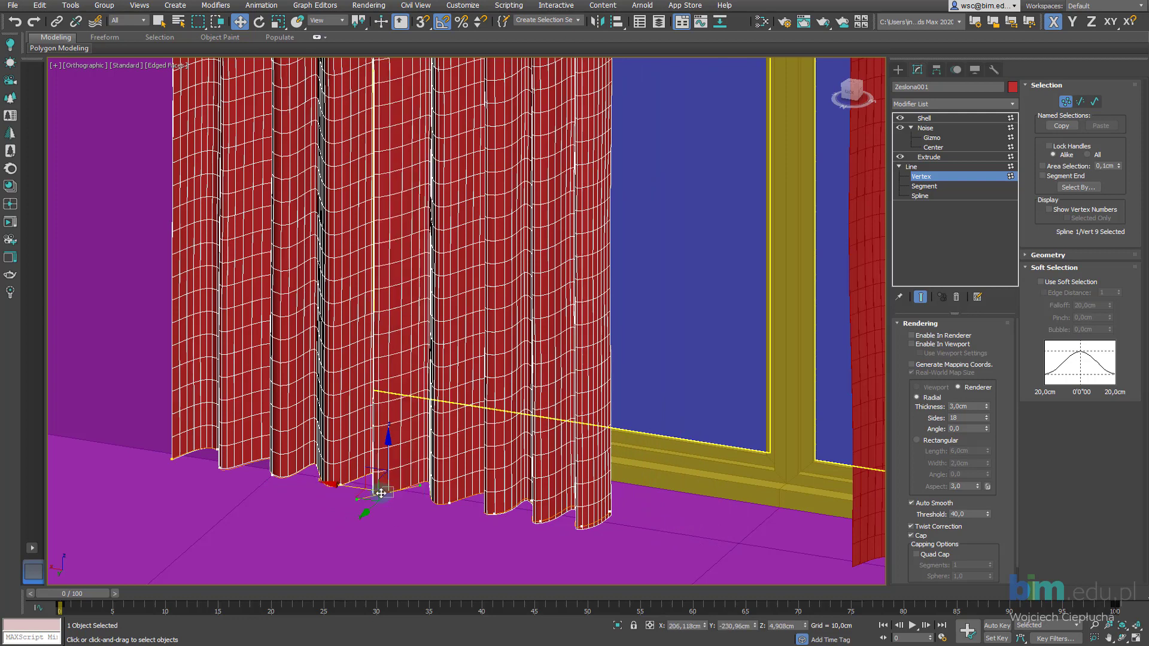
Check the reshaped line, exit Vertex level and return to the Shell modifier
{"action": "left_click", "coordinate": [922, 297]}
{"action": "left_click", "coordinate": [920, 297]}
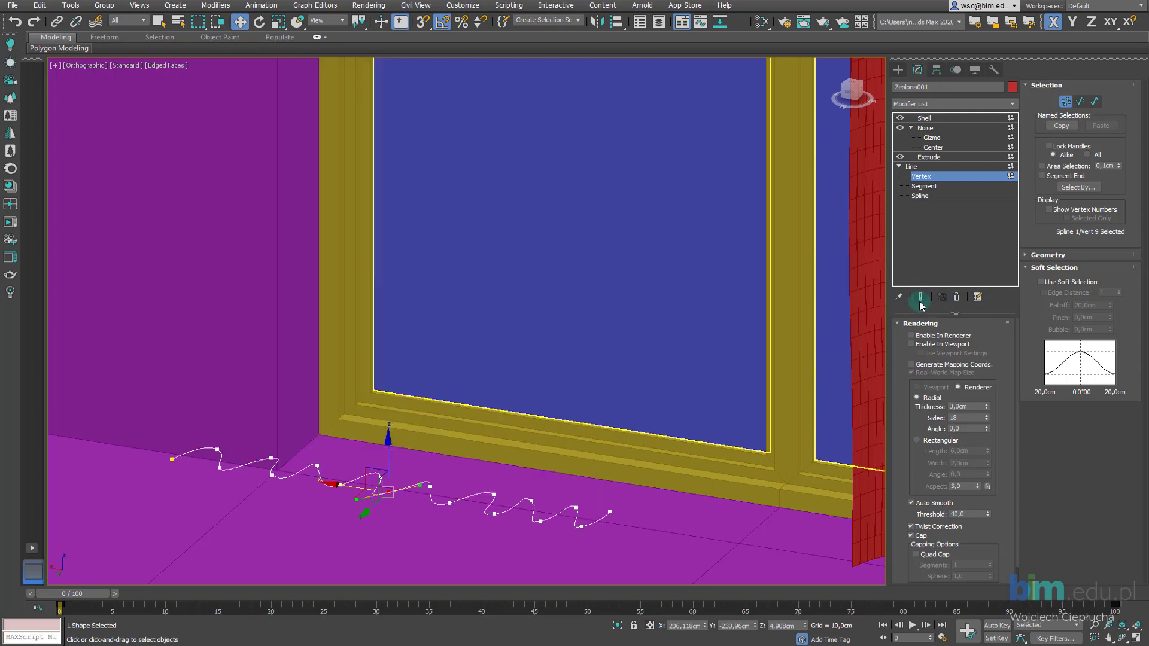
{"action": "left_click", "coordinate": [961, 174]}
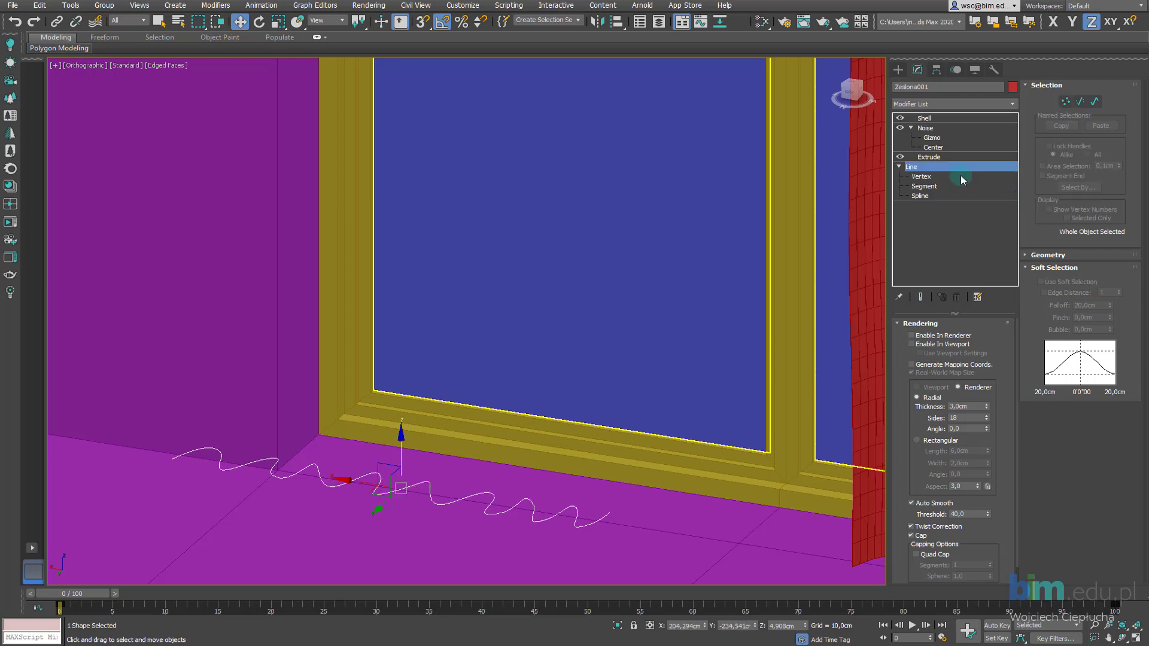
{"action": "left_click", "coordinate": [933, 119]}
{"action": "left_click", "coordinate": [922, 297]}
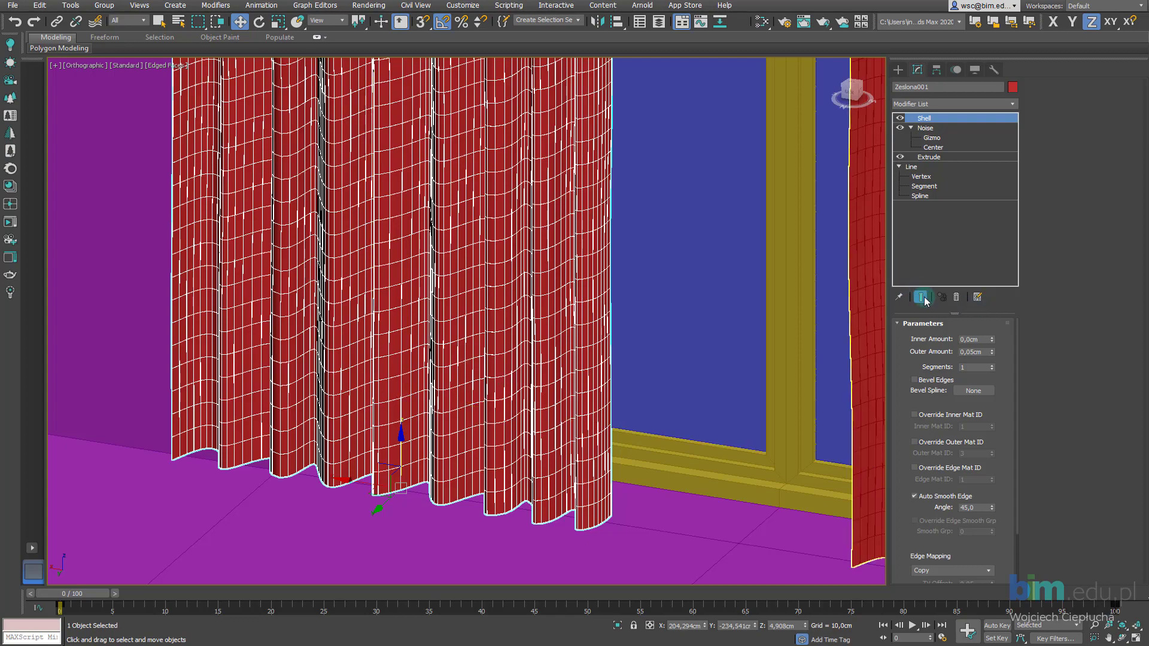
{"action": "scroll", "coordinate": [419, 311], "scroll_direction": "down", "scroll_amount": 5}
{"action": "middle_click_drag", "start_coordinate": [454, 328], "coordinate": [353, 379]}
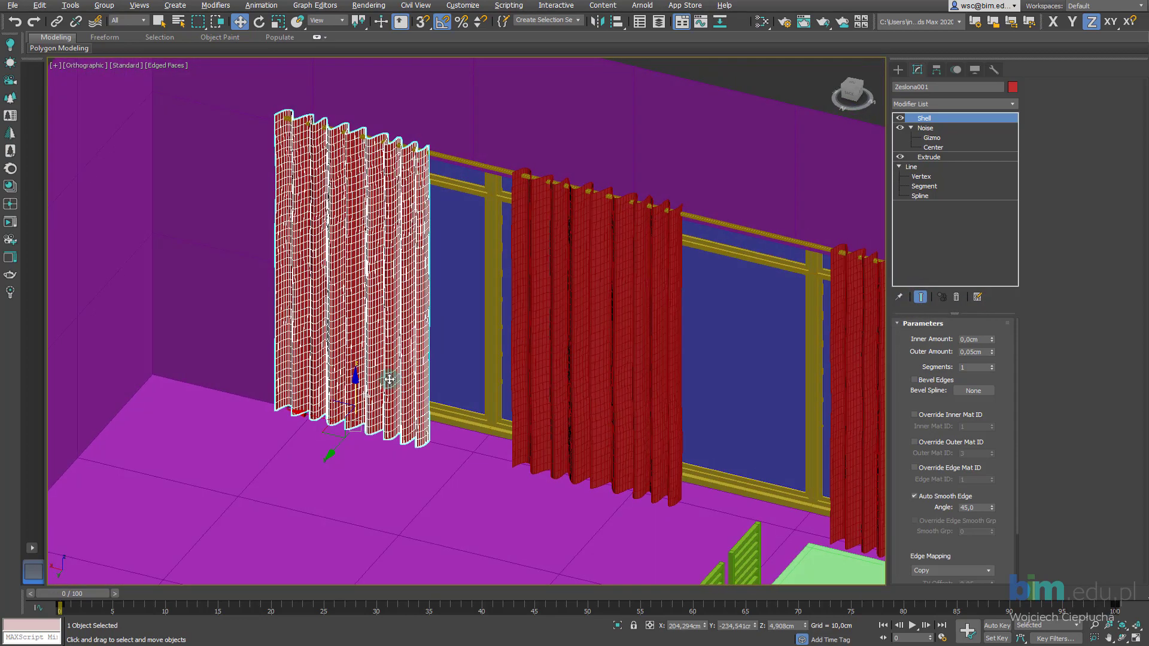
{"action": "mouse_move", "coordinate": [615, 210]}
{"action": "middle_mouse_down"}
{"action": "mouse_move", "coordinate": [563, 211]}
{"action": "mouse_move", "coordinate": [616, 221]}
{"action": "middle_mouse_up"}
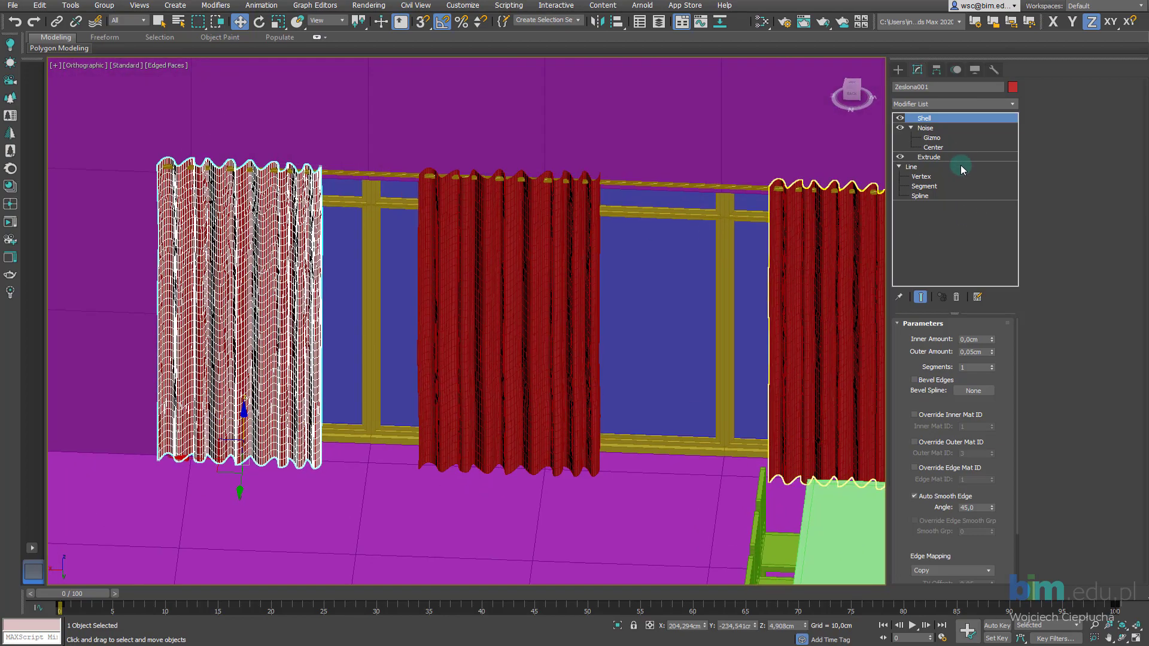
{"action": "mouse_move", "coordinate": [520, 244]}
{"action": "middle_mouse_down", "text": "alt"}
{"action": "mouse_move", "coordinate": [608, 278]}
{"action": "mouse_move", "coordinate": [579, 208]}
{"action": "mouse_move", "coordinate": [615, 274]}
{"action": "mouse_move", "coordinate": [561, 344]}
{"action": "mouse_move", "coordinate": [584, 223]}
{"action": "mouse_move", "coordinate": [590, 236]}
{"action": "mouse_move", "coordinate": [575, 244]}
{"action": "mouse_move", "coordinate": [592, 256]}
{"action": "mouse_move", "coordinate": [520, 272]}
{"action": "middle_mouse_up", "text": "alt"}
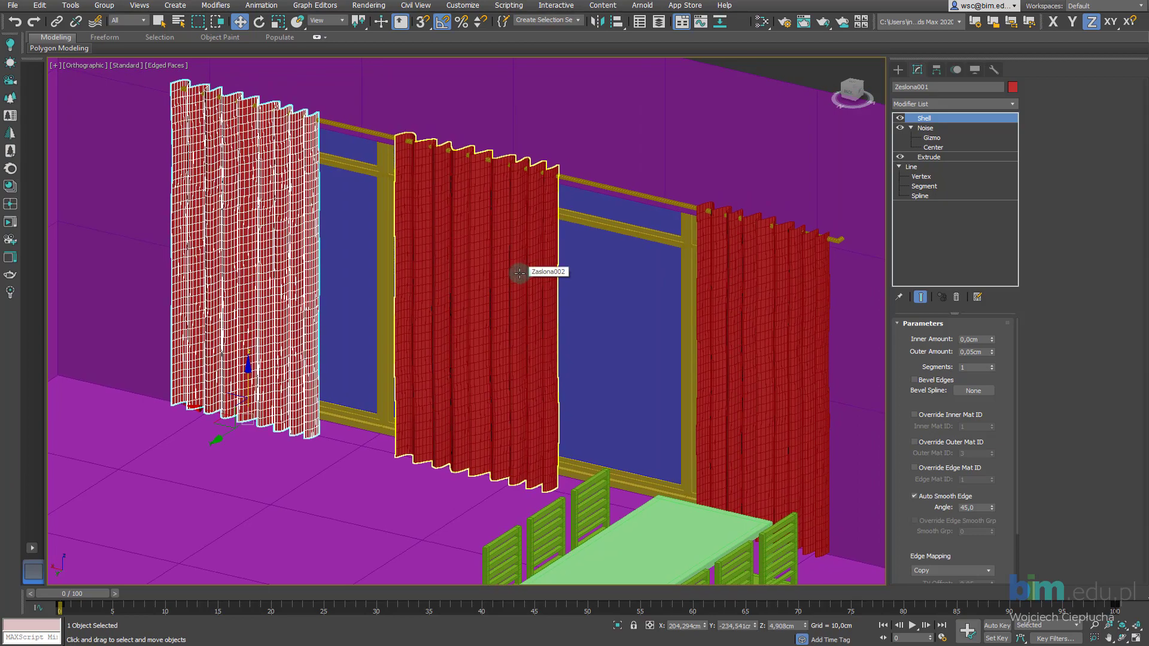